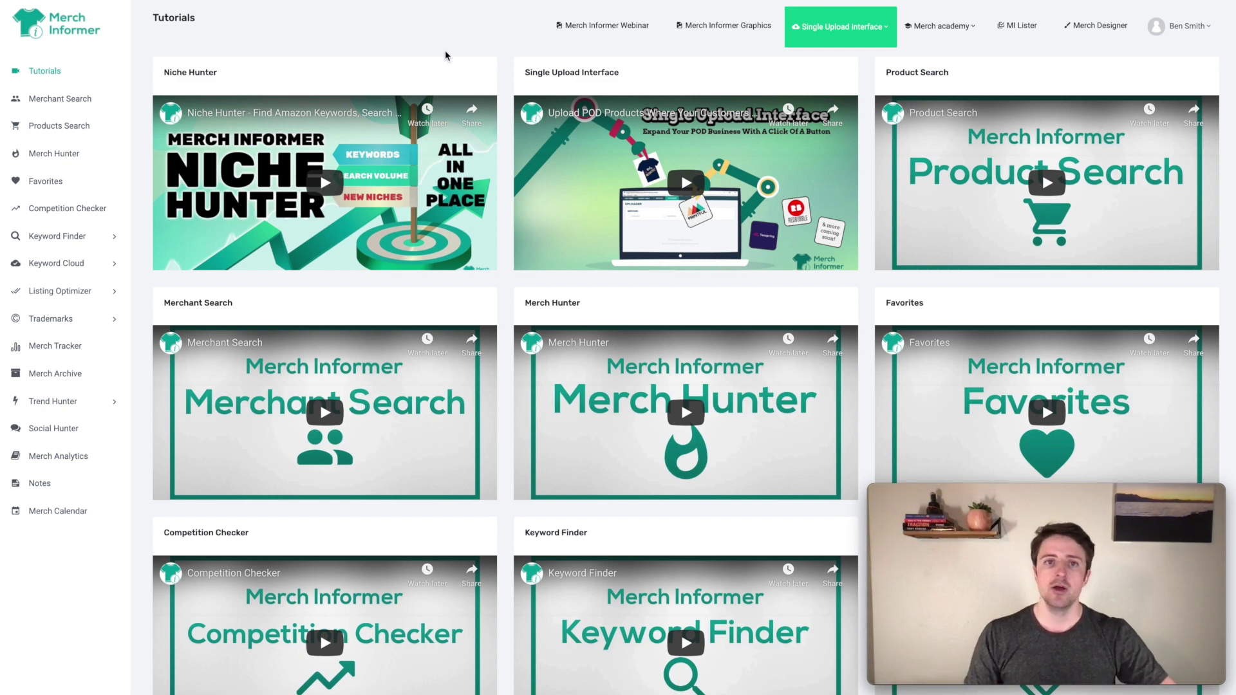
- Start a blank black (#000000) T-Shirt design in Merch Designer
click(1101, 25)
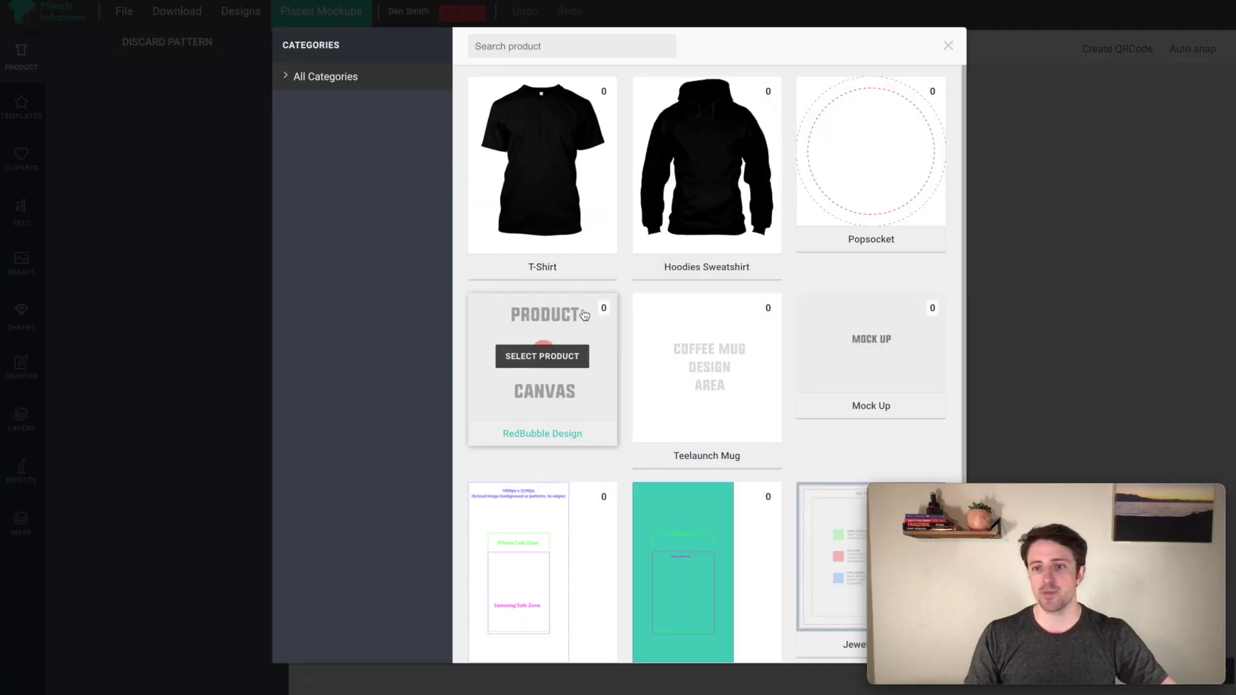
mouse_move(599, 221)
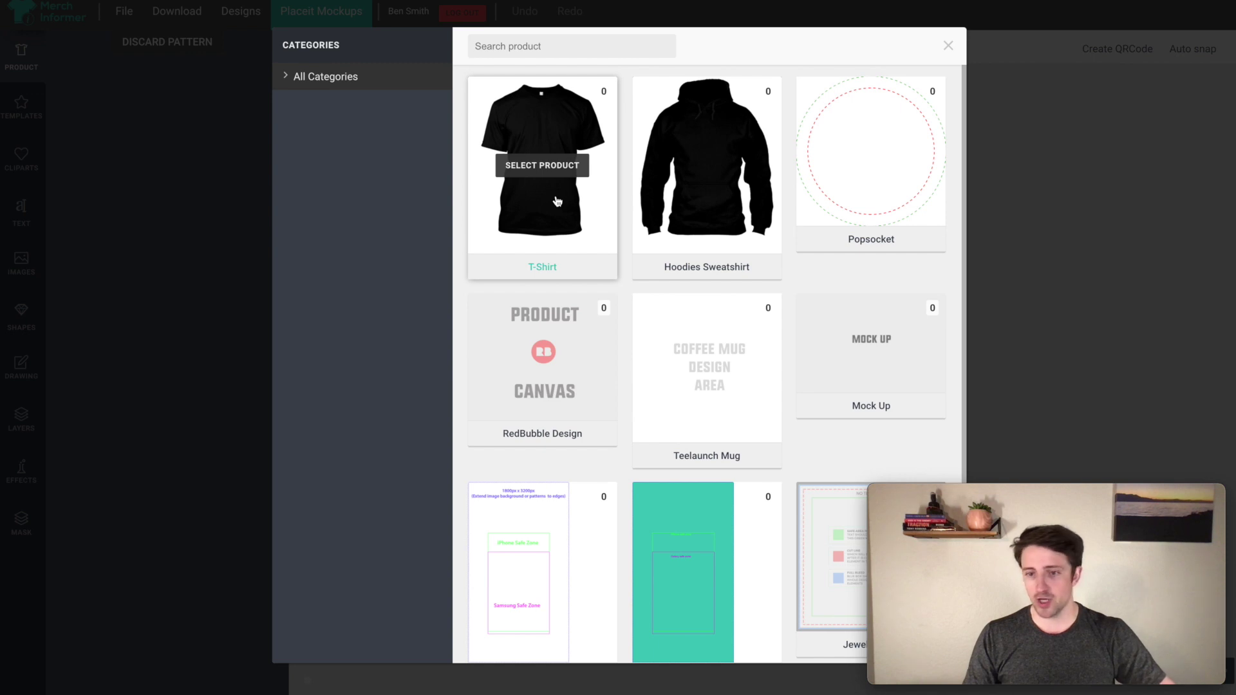
click(549, 167)
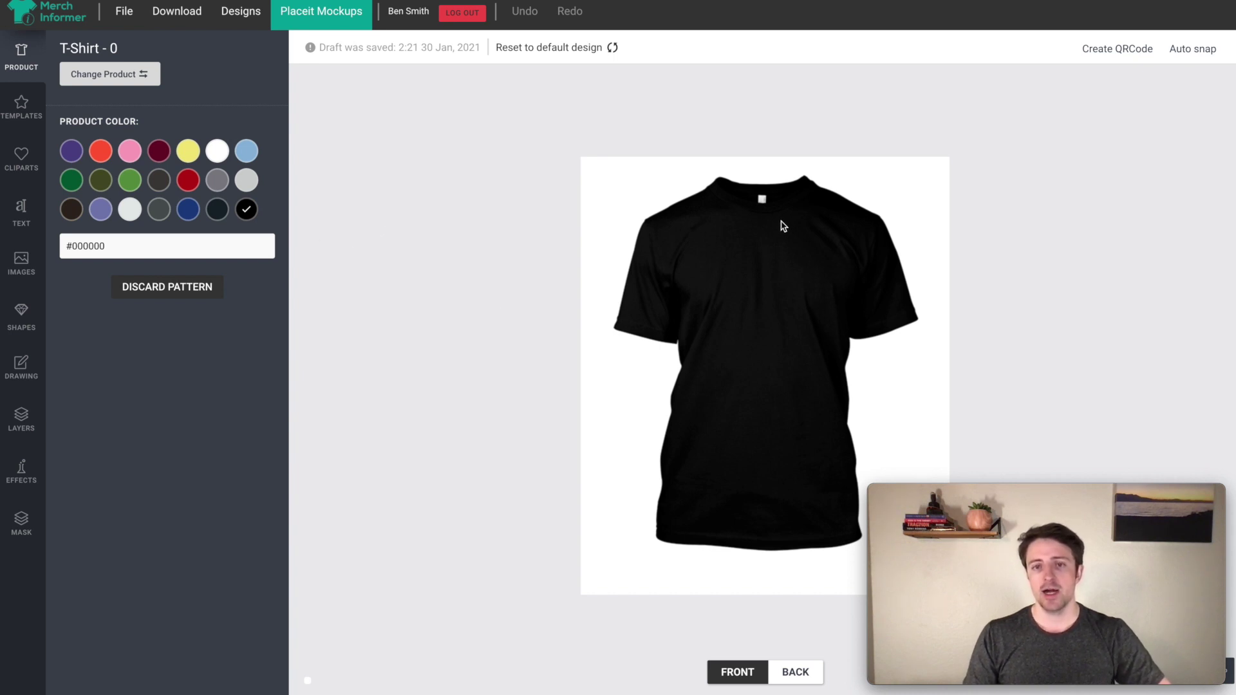
click(228, 212)
click(158, 180)
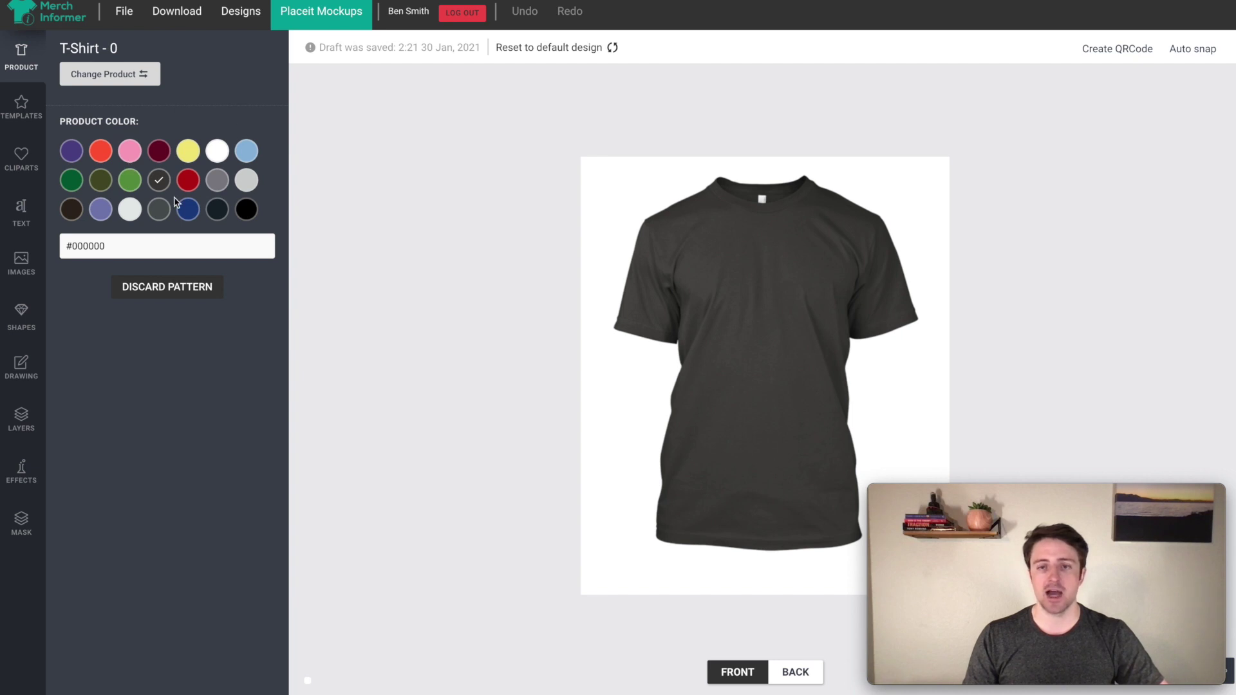
click(245, 211)
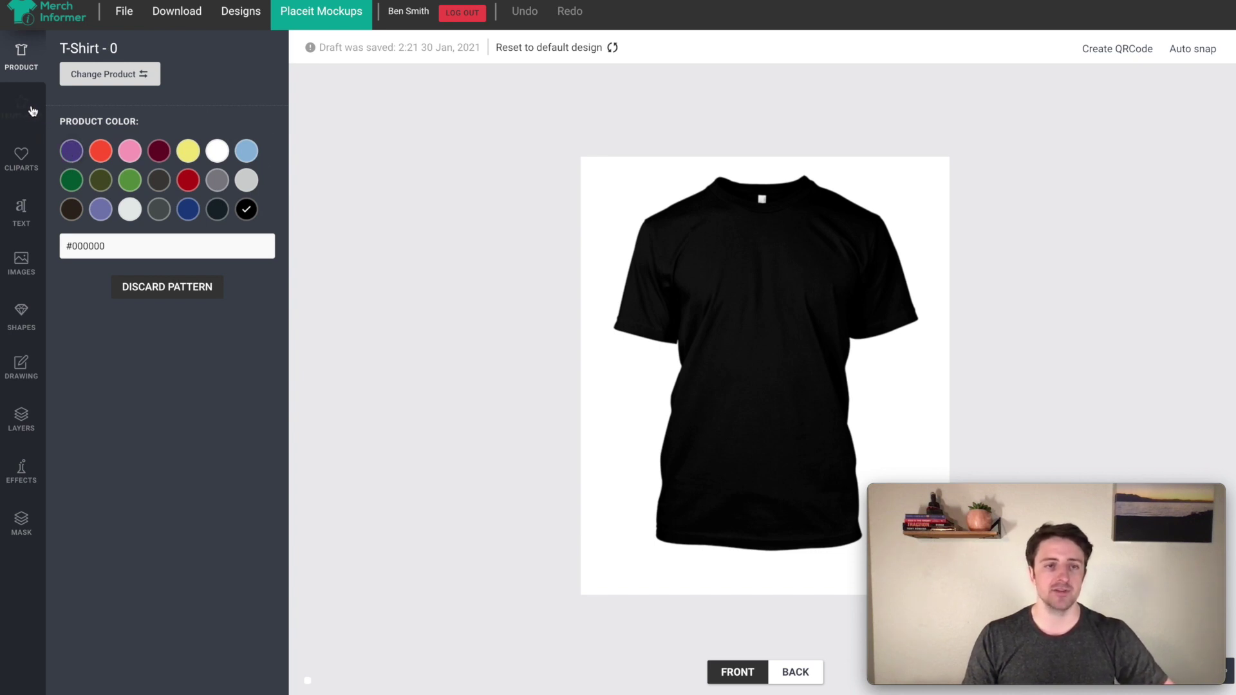
- Add the bear-paws clipart from a 'bear' search and fill it light grey (#e5e9e9)
click(28, 157)
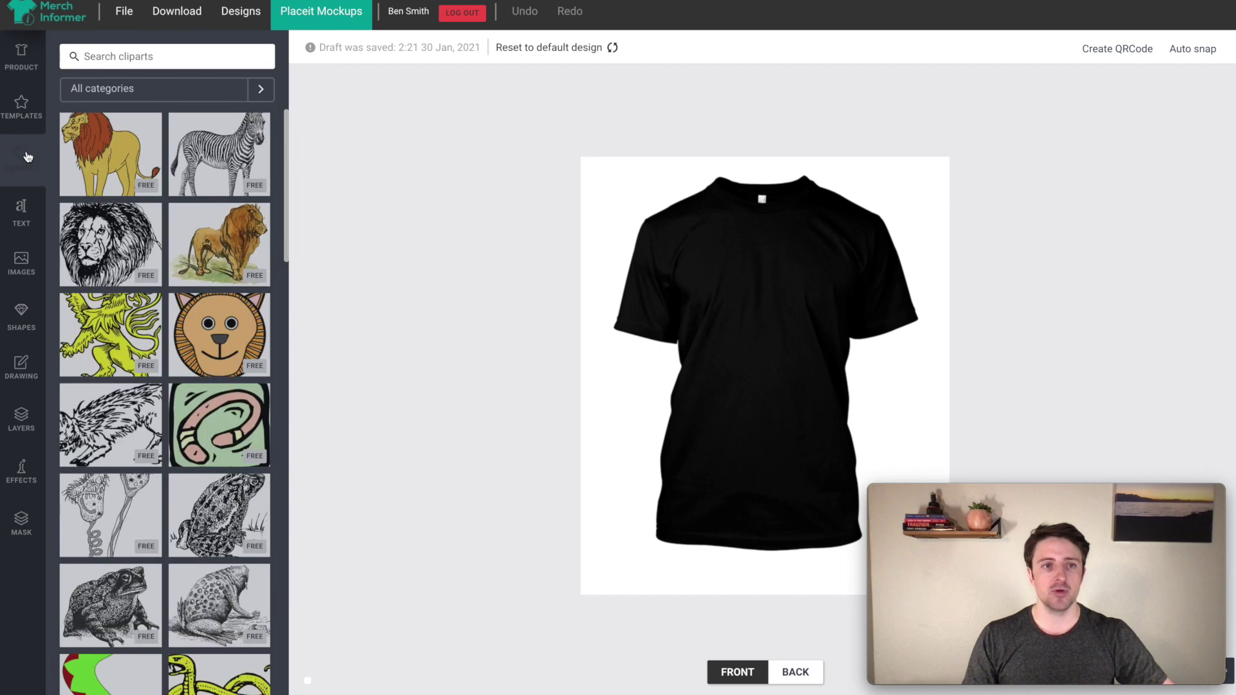
click(140, 60)
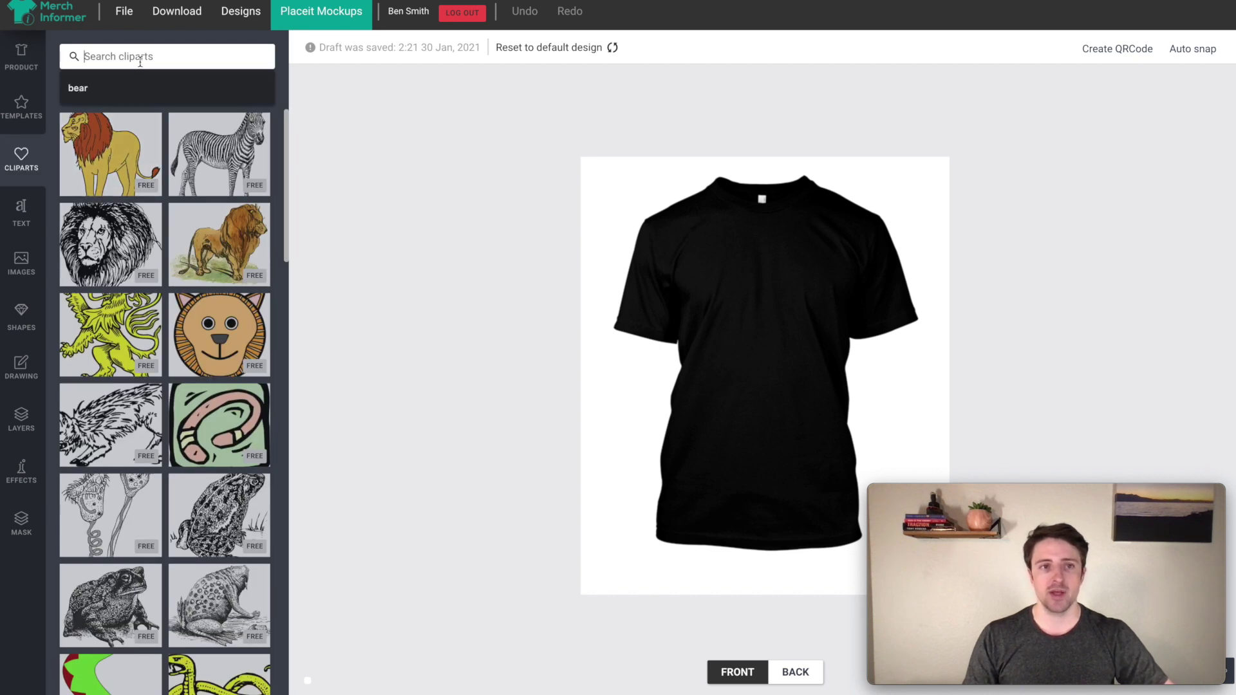
text(bt)
key(BackSpace)
key(BackSpace)
text(b)
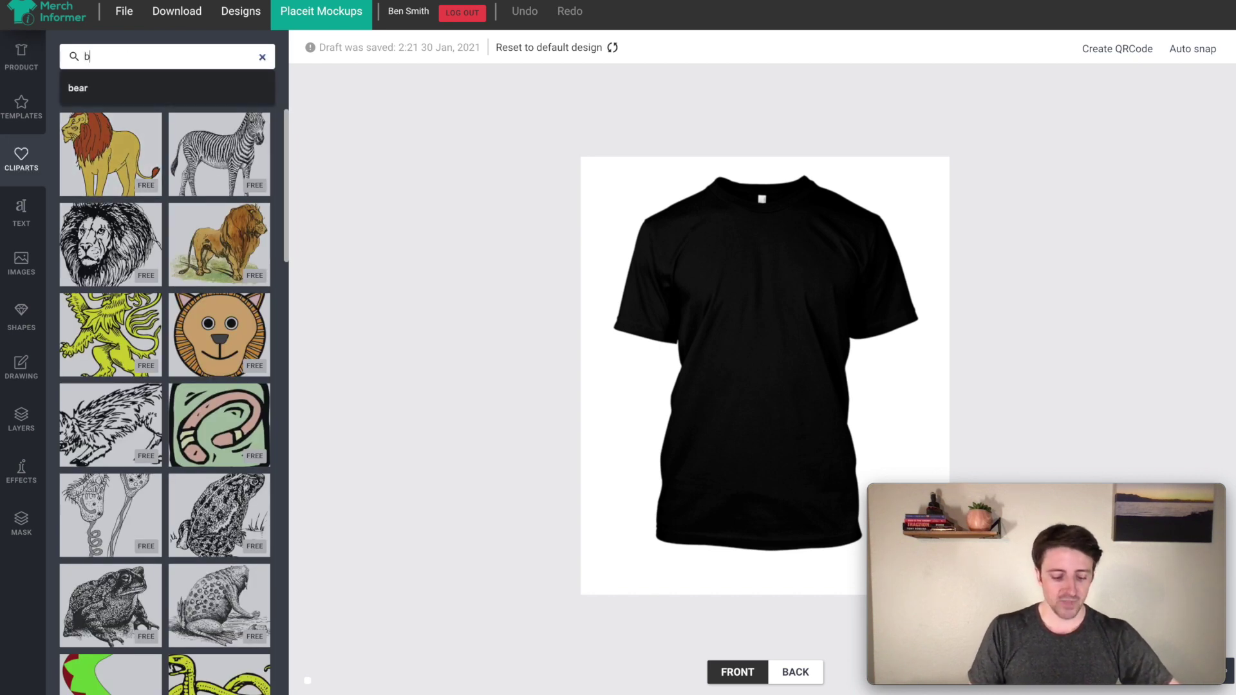
text(ear)
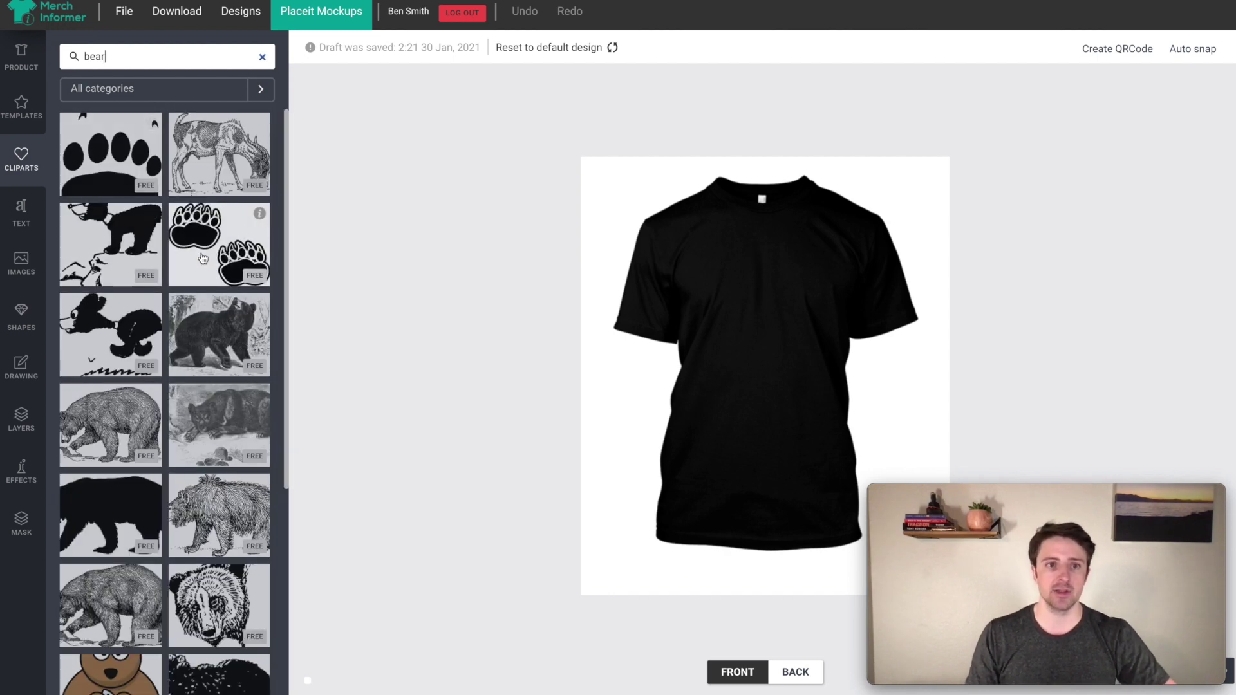
click(202, 258)
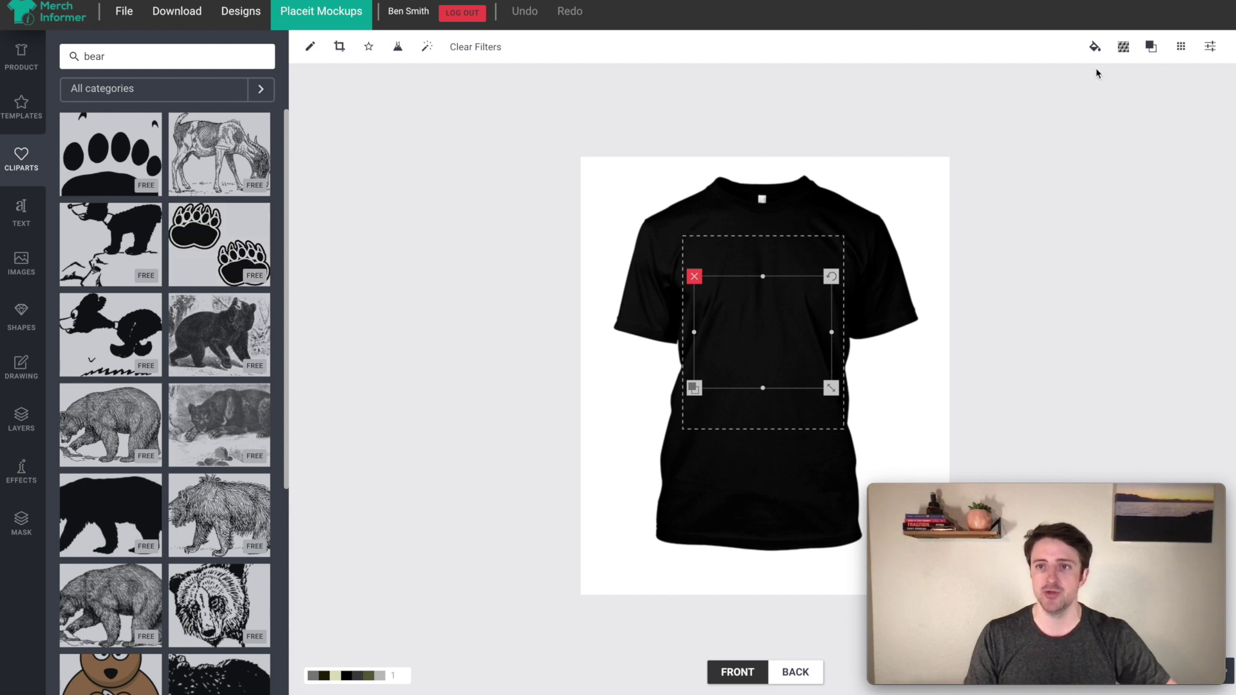
click(1094, 46)
click(1064, 167)
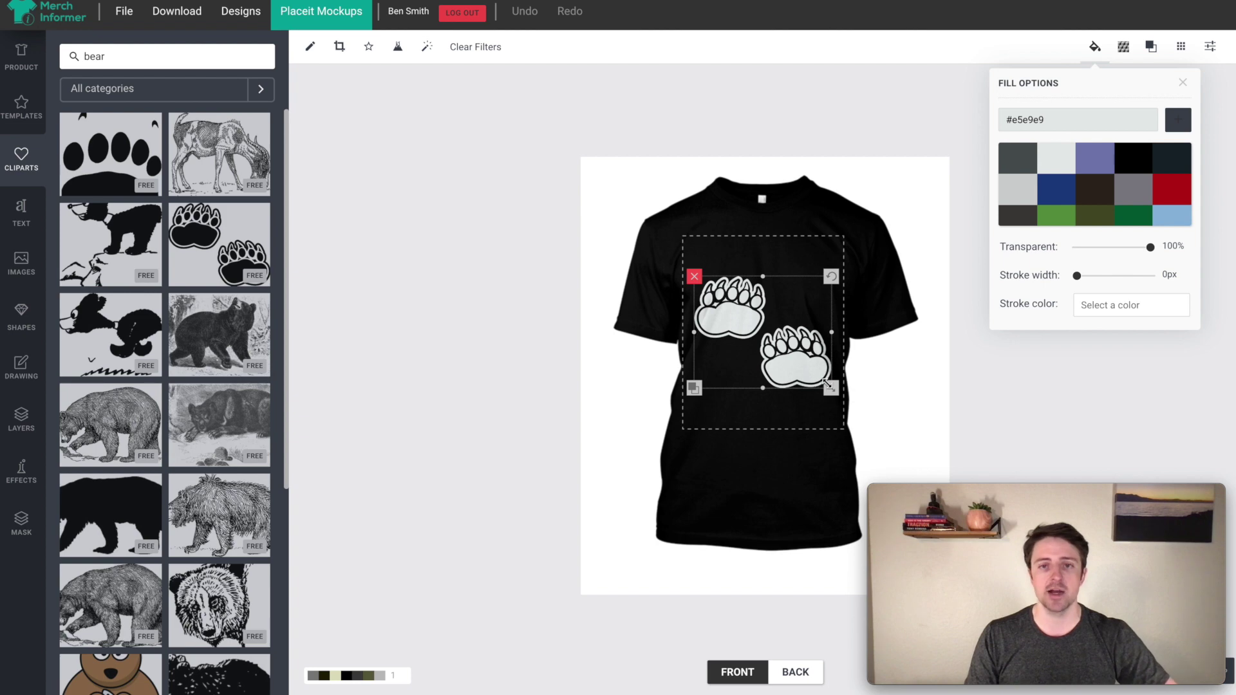
click(465, 270)
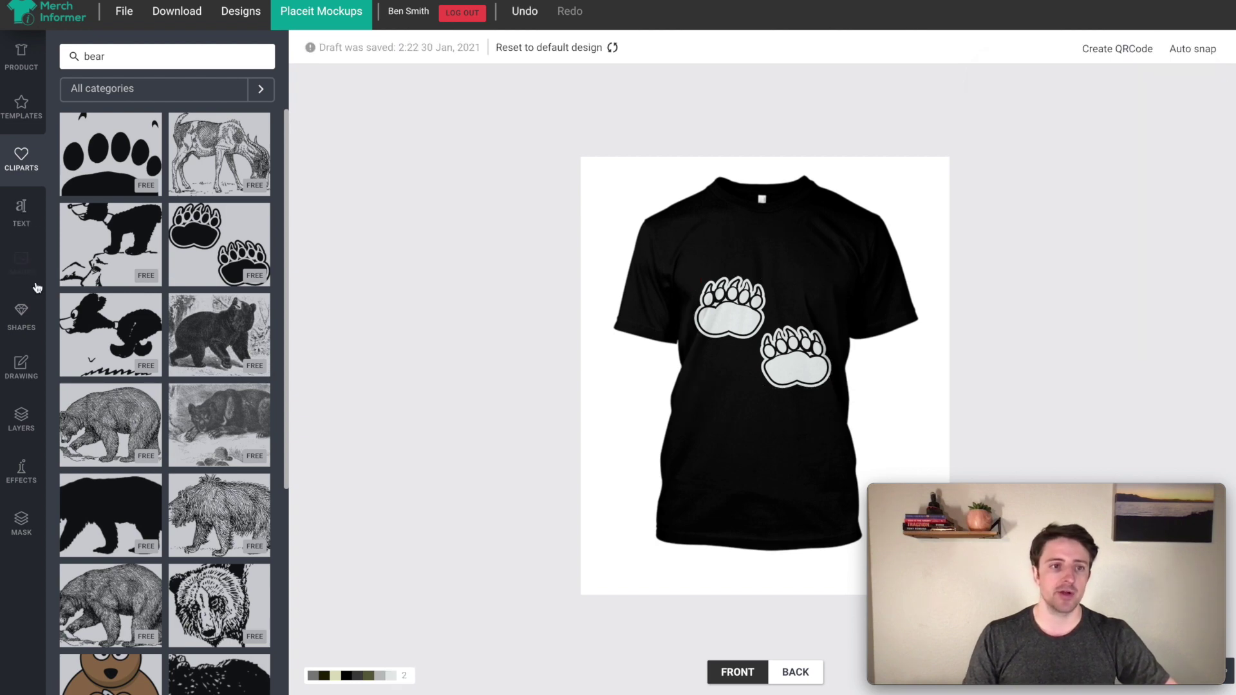
- Bring up the text fonts and scroll down toward the EDO font
click(21, 212)
scroll(112, 444, down, 5)
scroll(112, 447, down, 5)
- Add EDO text reading 'Mama' on the upper paw and fill it black
click(68, 488)
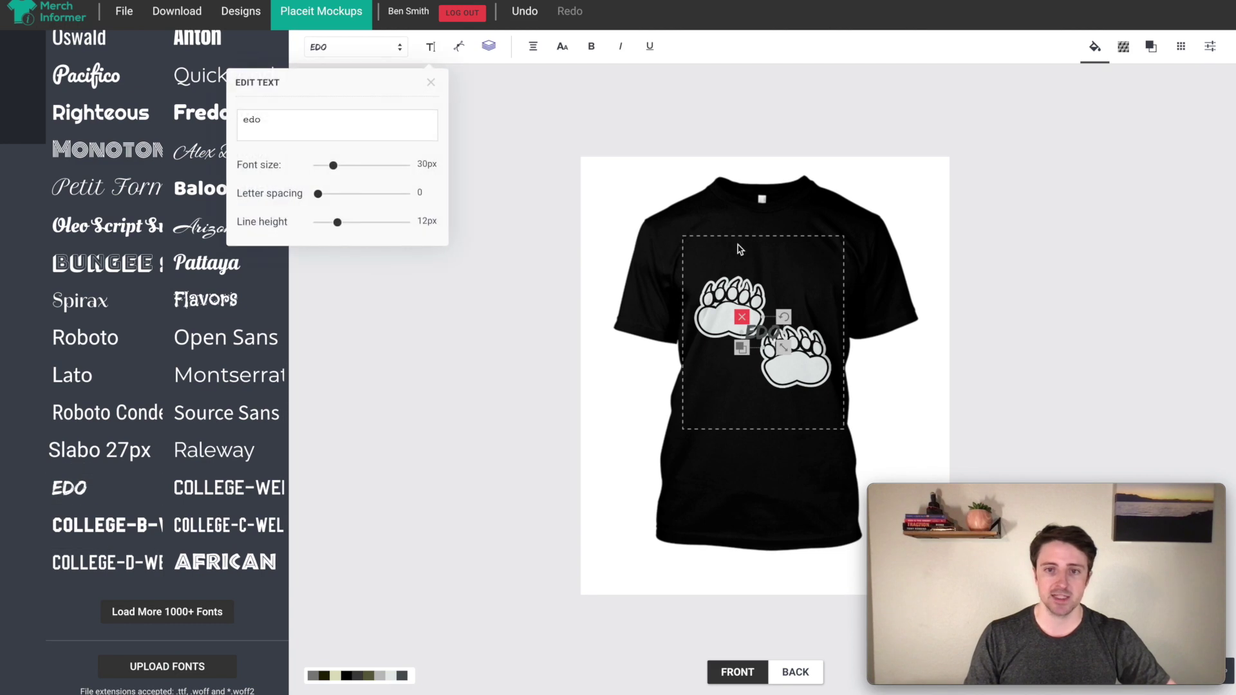
click(307, 129)
key(ctrl+a)
text(Mama)
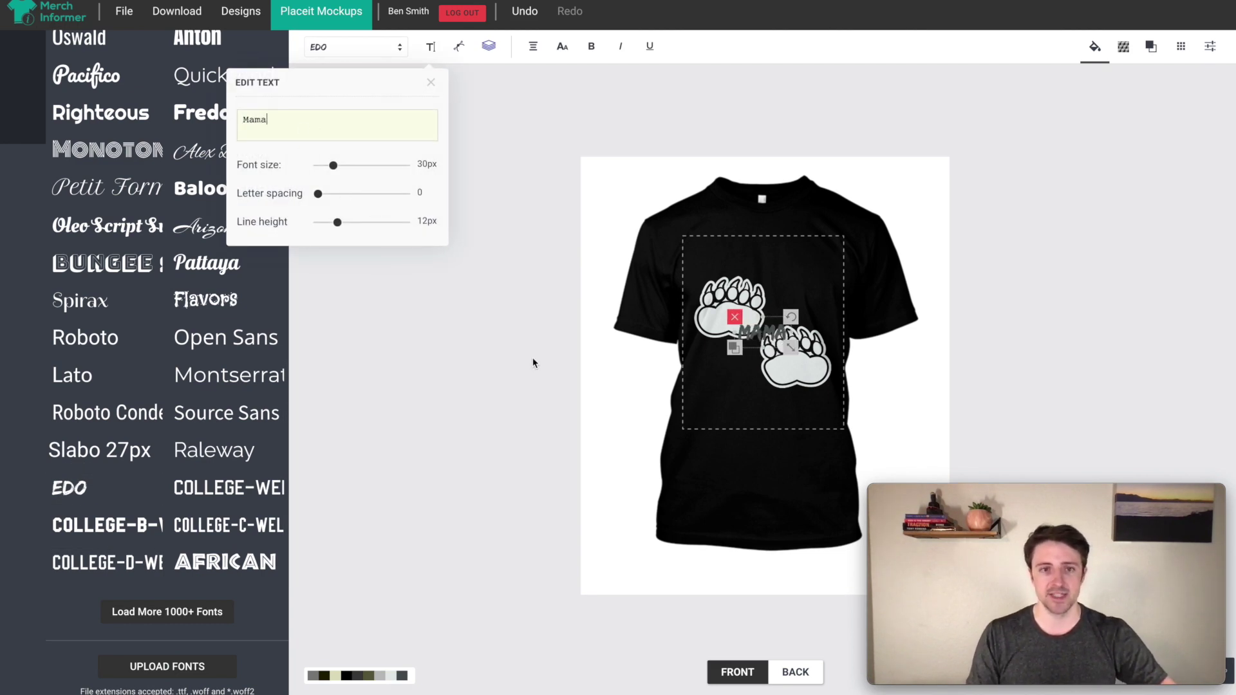
click(532, 361)
drag(779, 340, 742, 325)
click(1100, 49)
click(1056, 159)
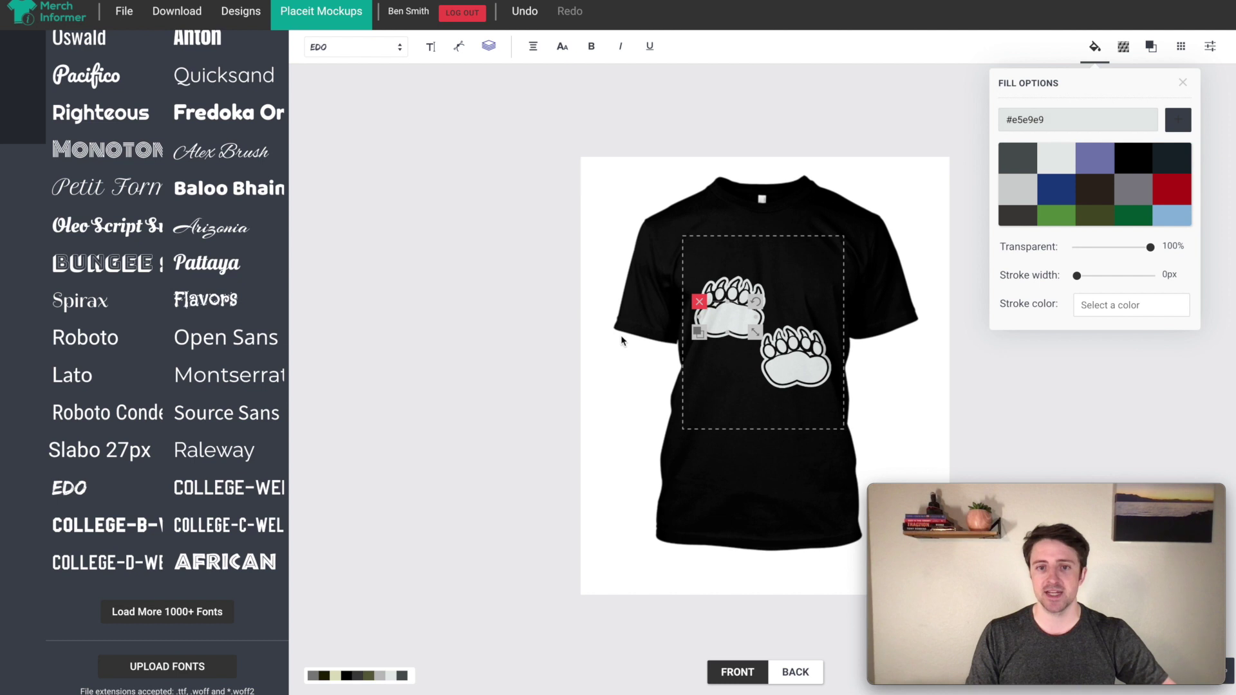
click(1134, 156)
click(718, 317)
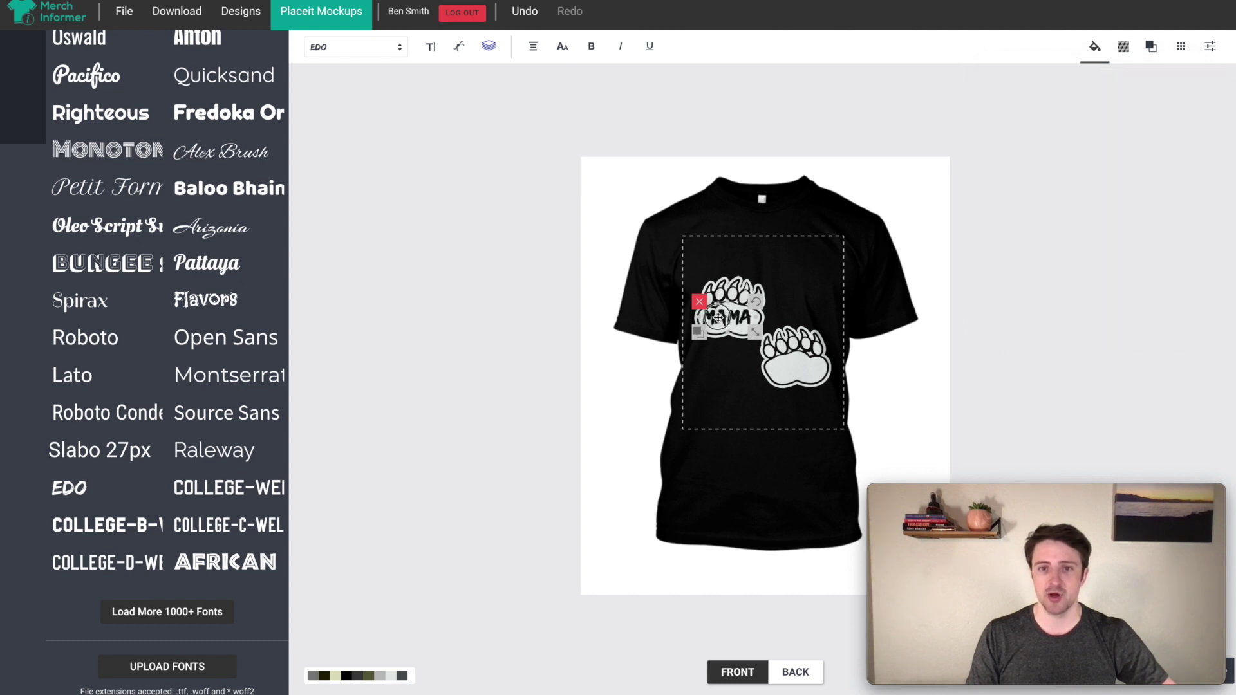
click(498, 250)
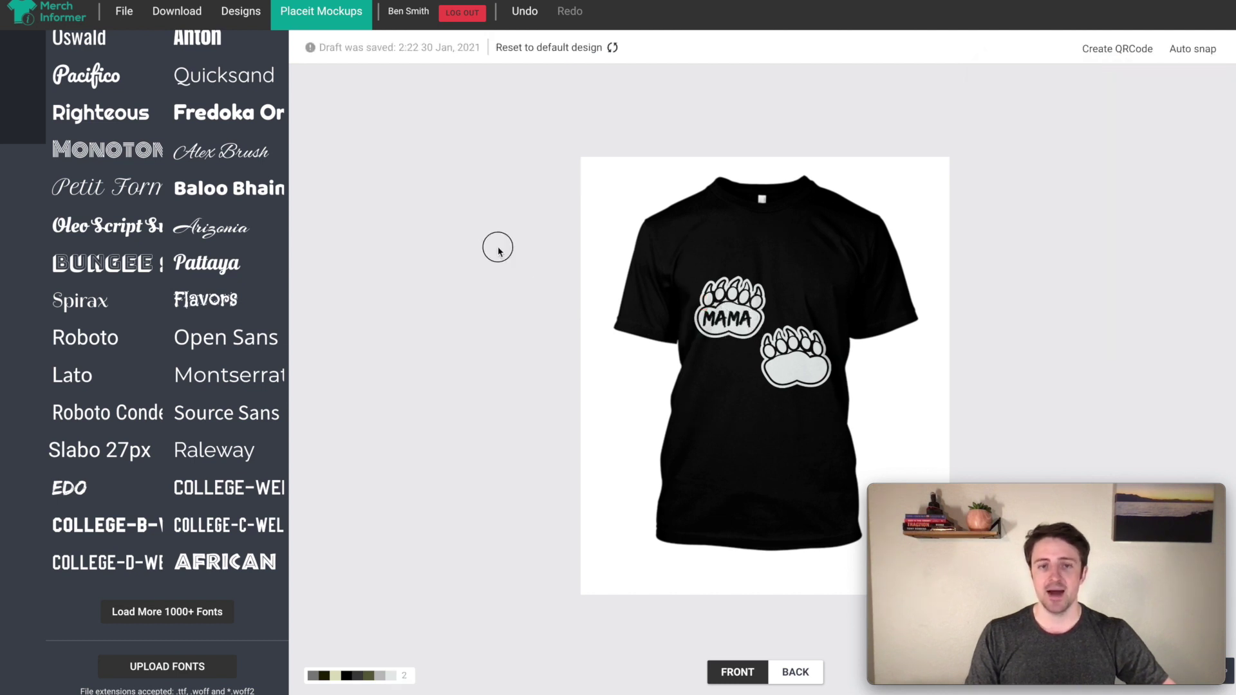
- Add a second EDO text reading 'BEAR' on the lower paw in black
click(74, 494)
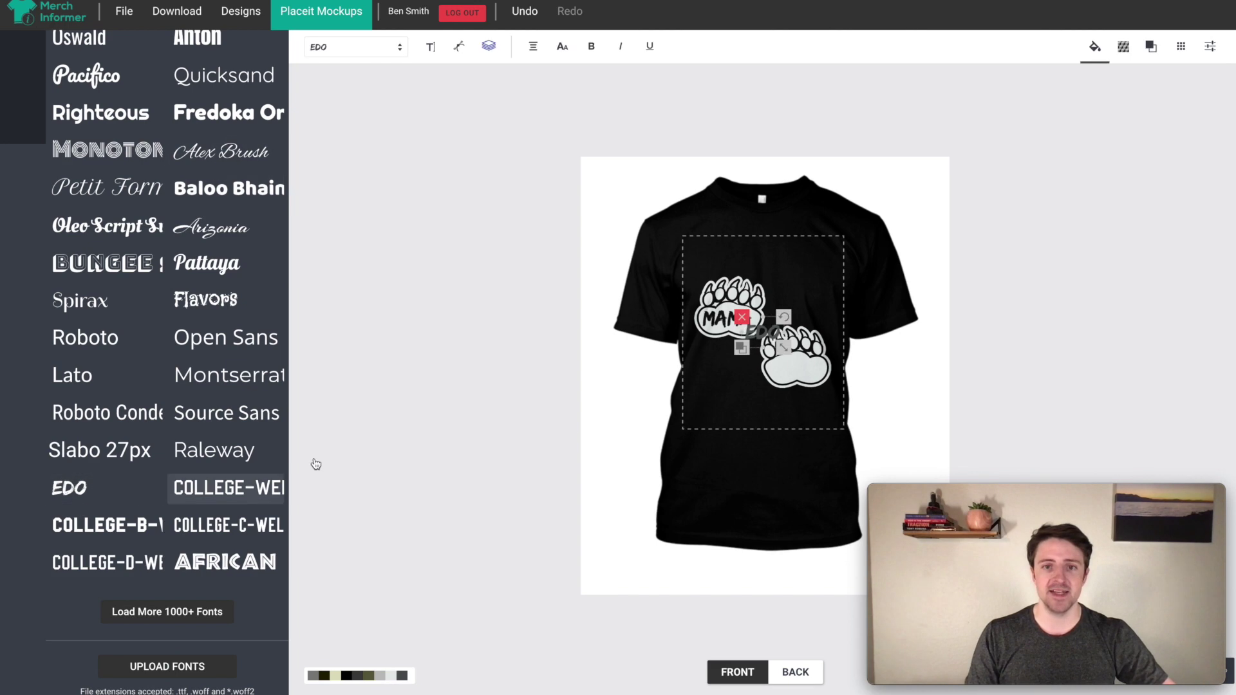
drag(761, 332, 796, 366)
double_click(808, 364)
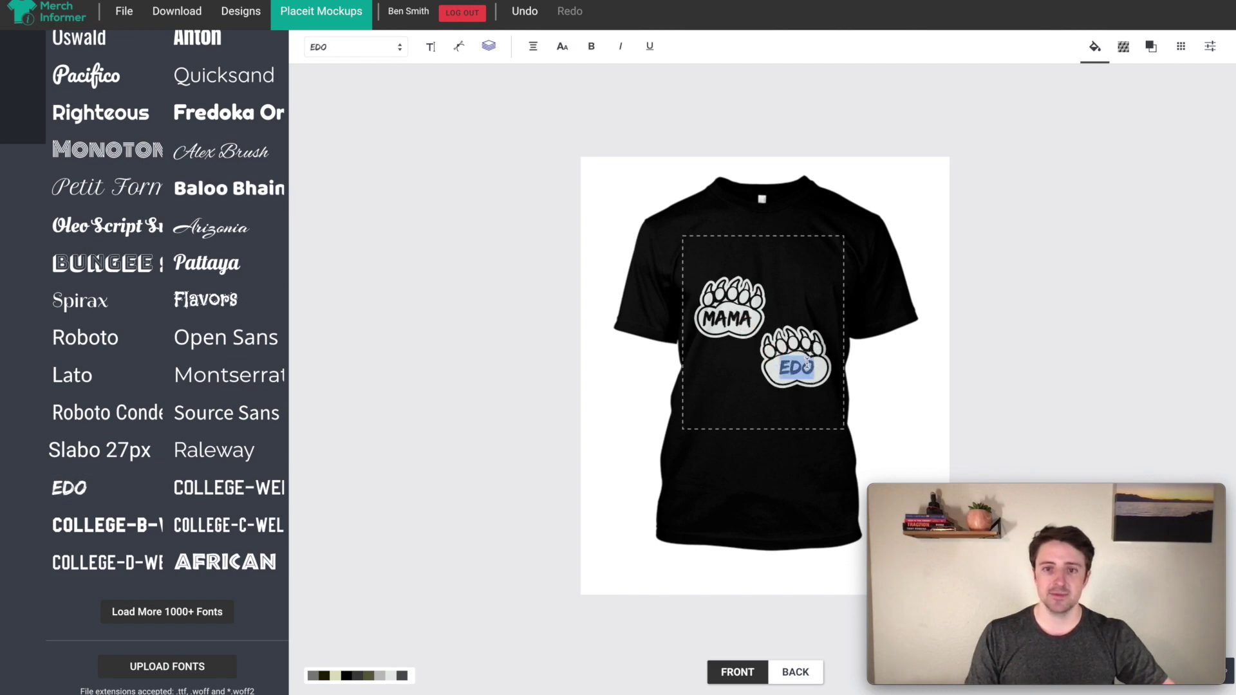
text(BS)
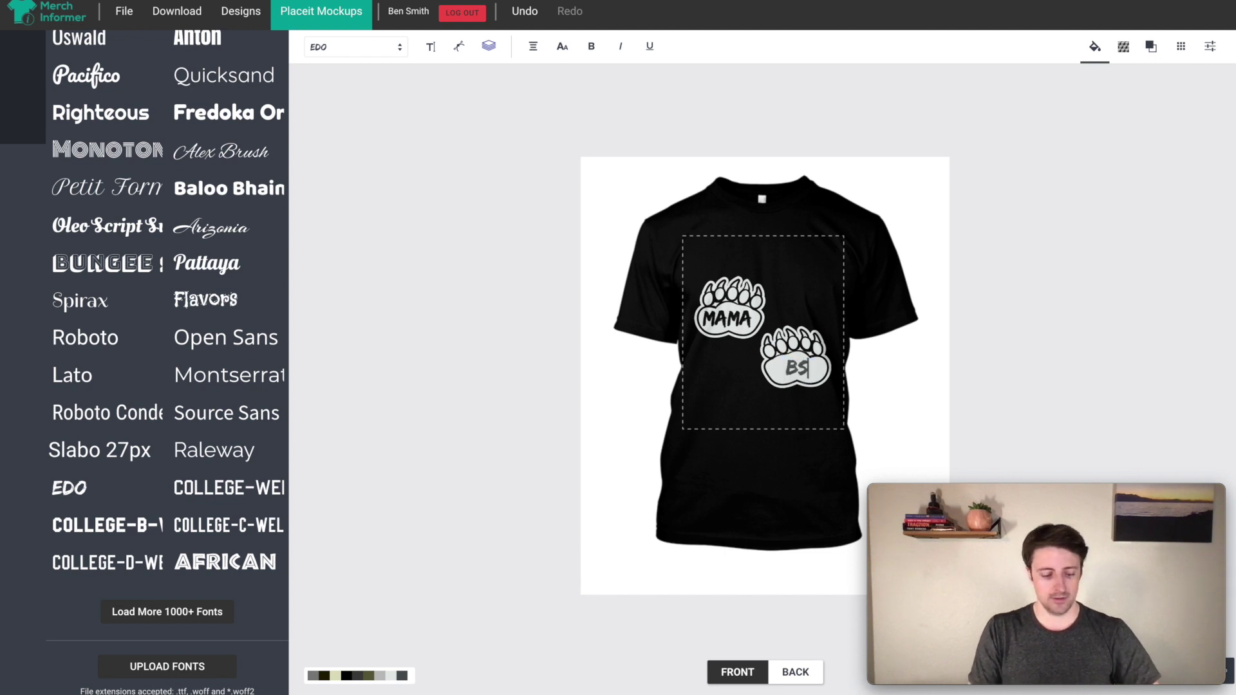
key(BackSpace)
text(EAR)
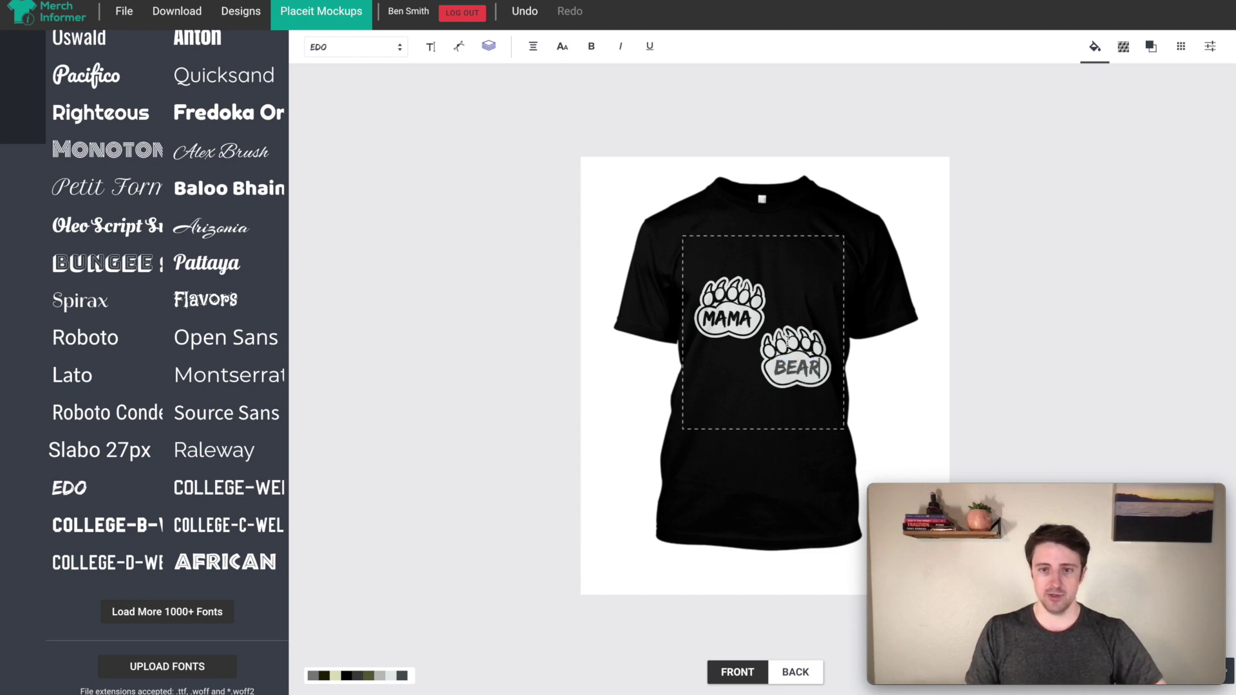
double_click(791, 370)
click(1094, 46)
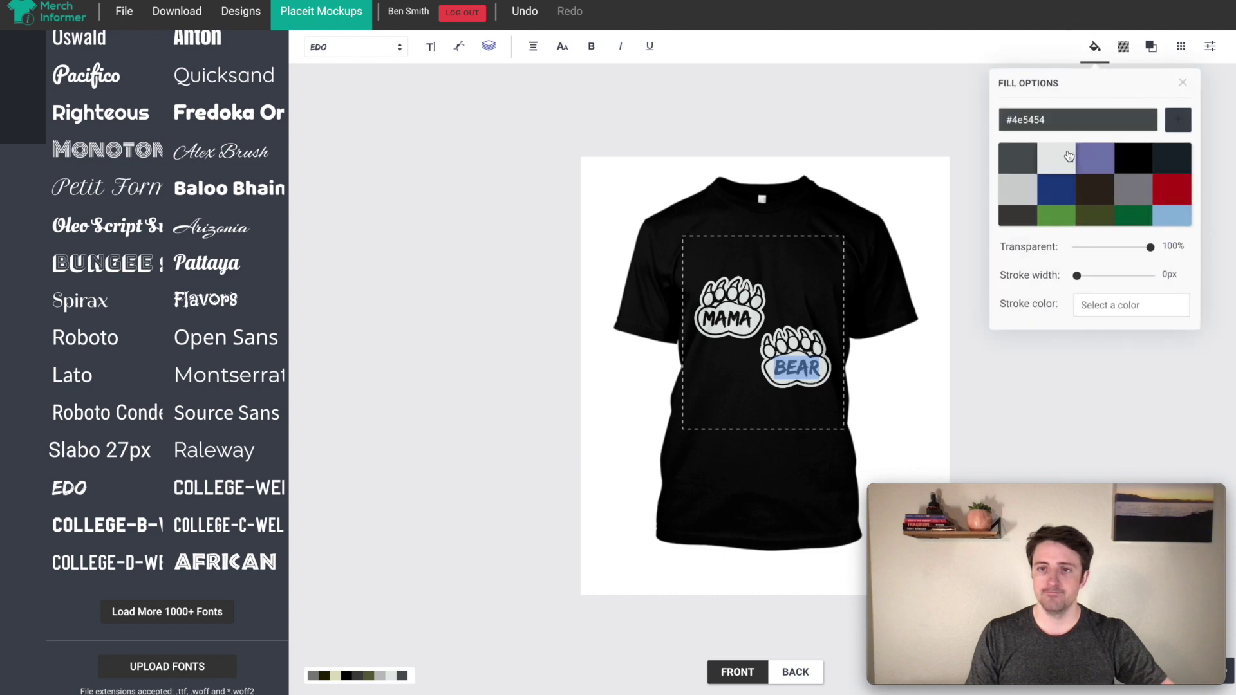
click(1036, 391)
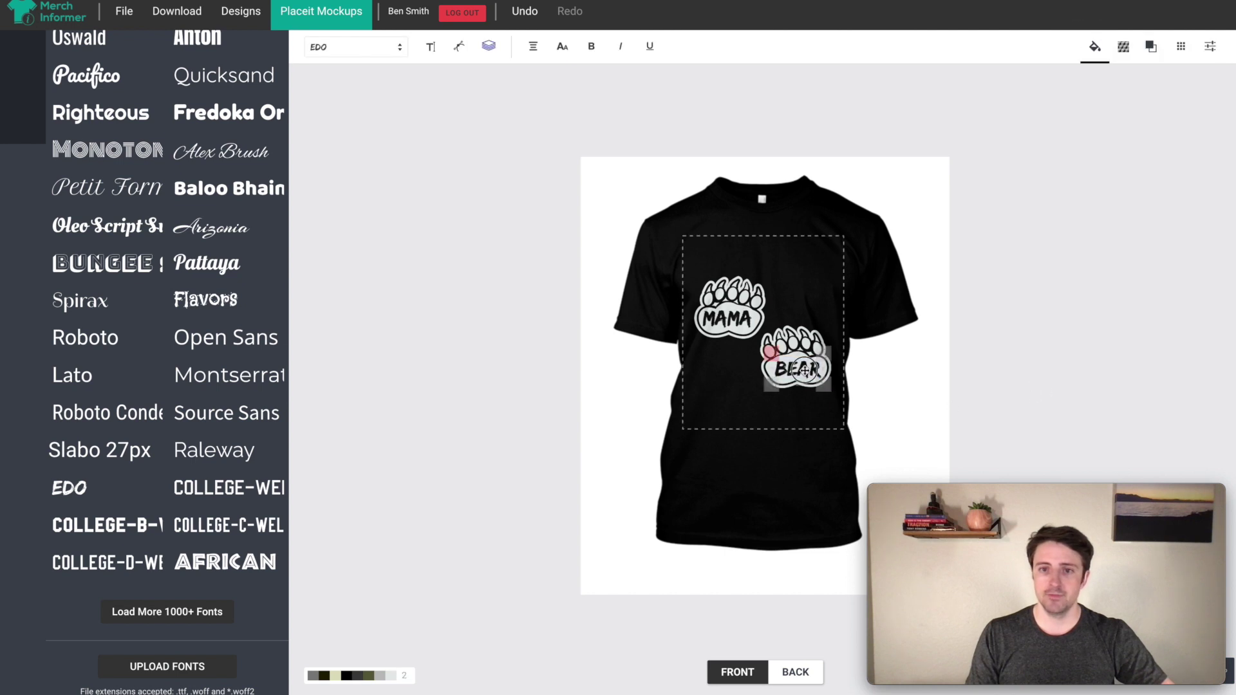
- Select both lettered paws together and move them higher on the shirt
drag(649, 256, 853, 407)
drag(769, 365, 772, 343)
click(1049, 242)
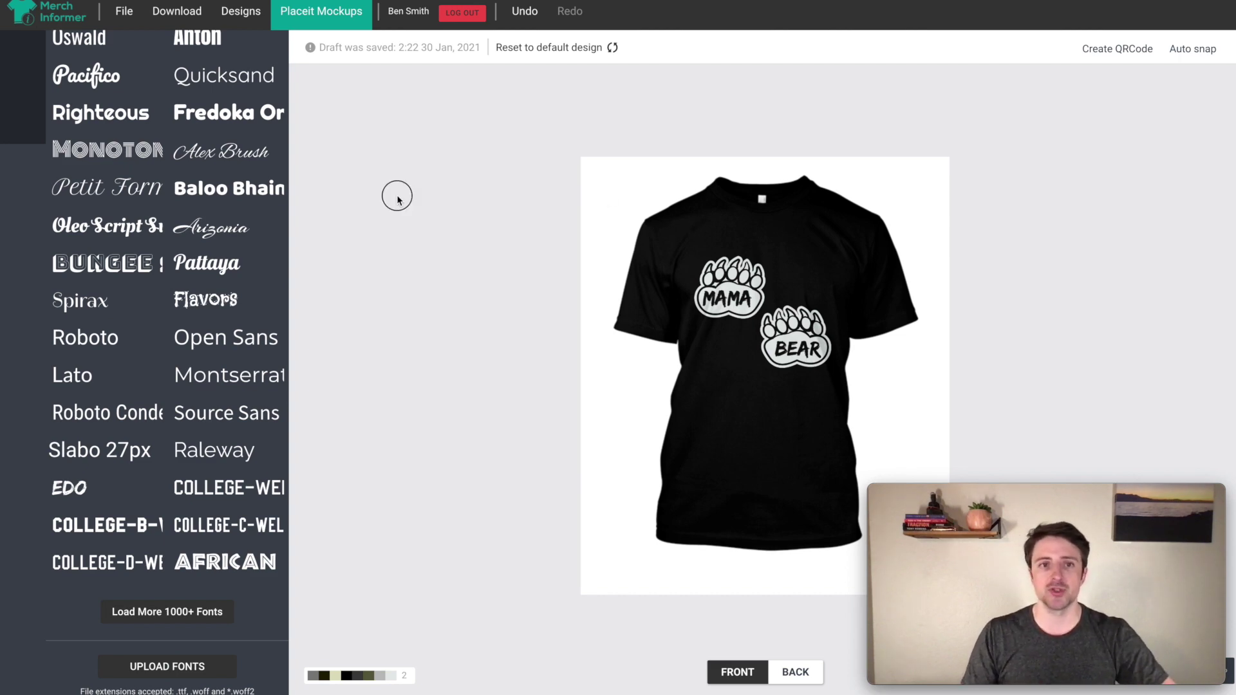
- Apply a distressed texture to the MAMA BEAR paw design and bring up the Masks panel
scroll(148, 271, up, 10)
scroll(160, 372, down, 2)
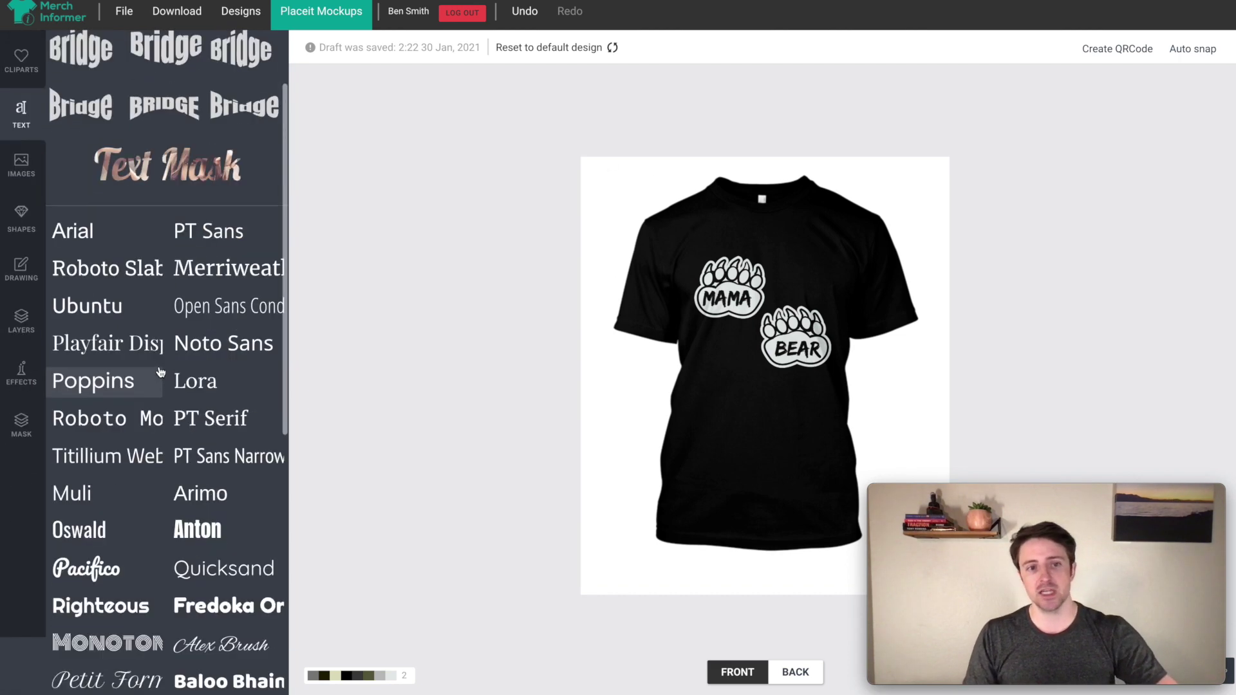
scroll(145, 290, up, 2)
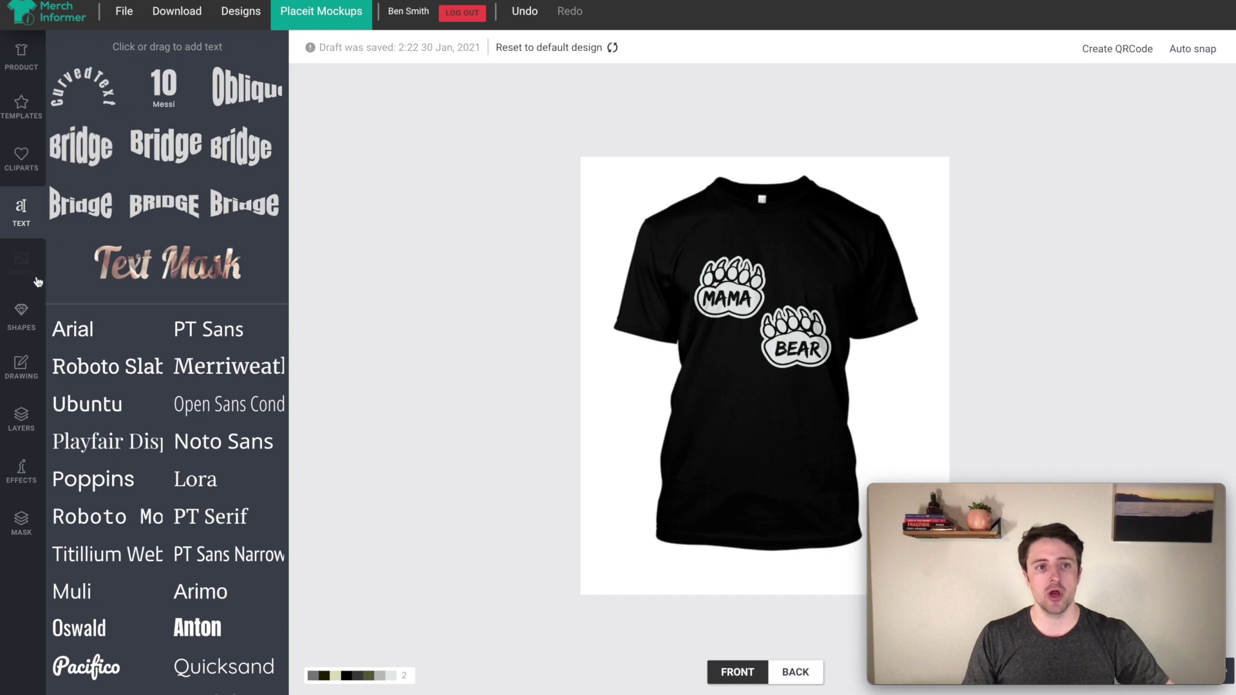
click(29, 327)
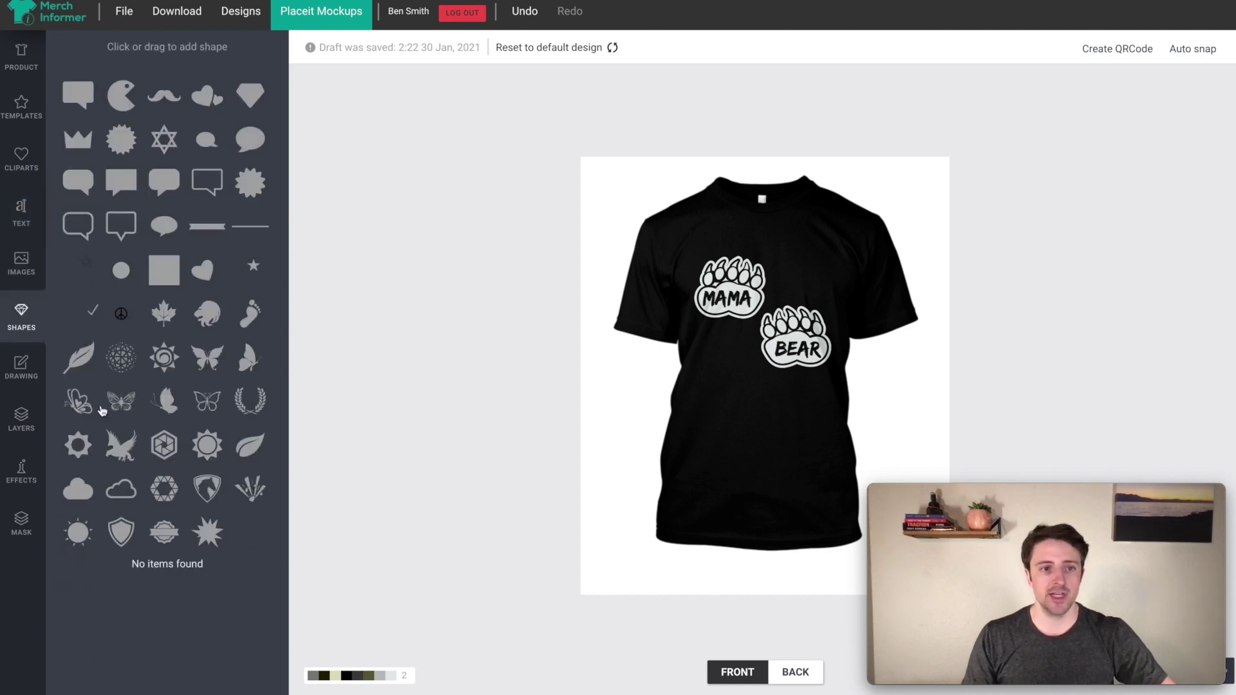
click(25, 473)
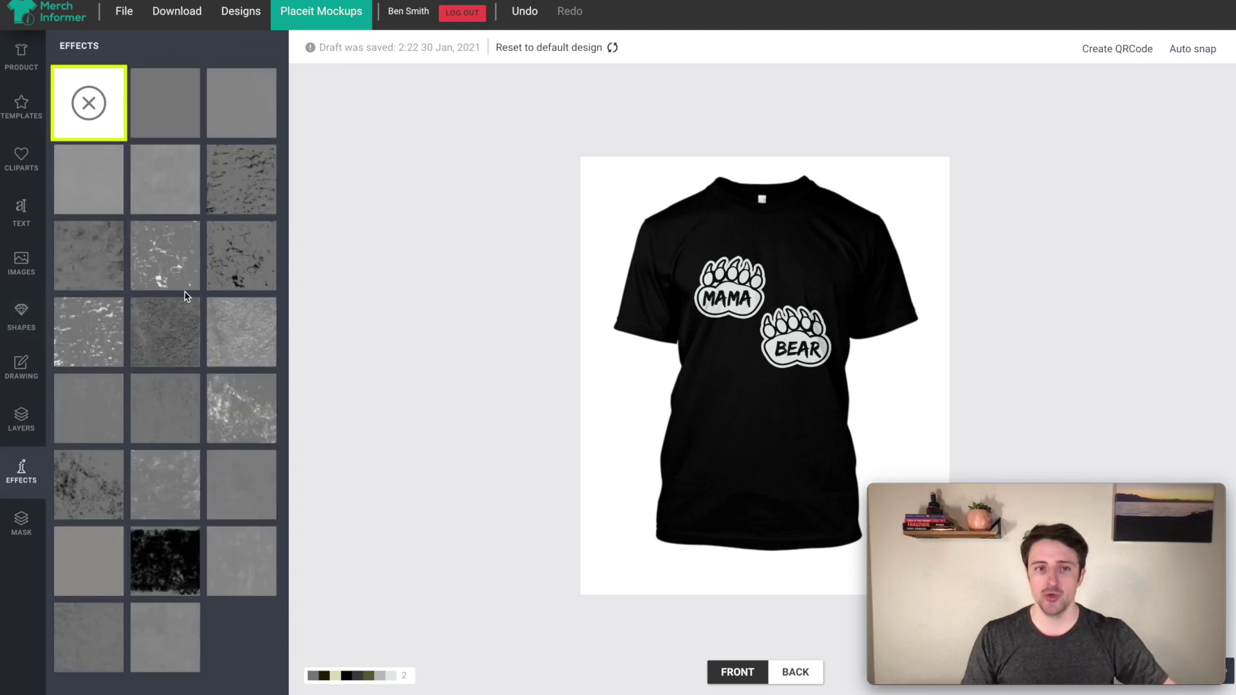
click(80, 348)
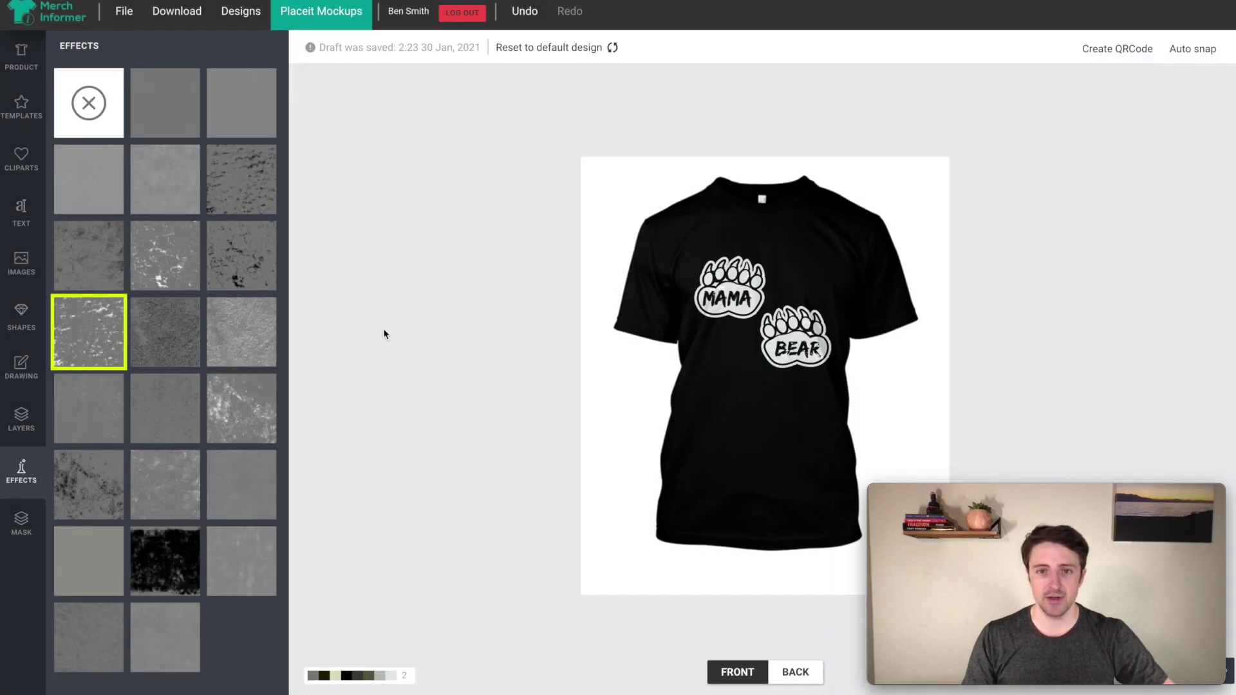
click(26, 524)
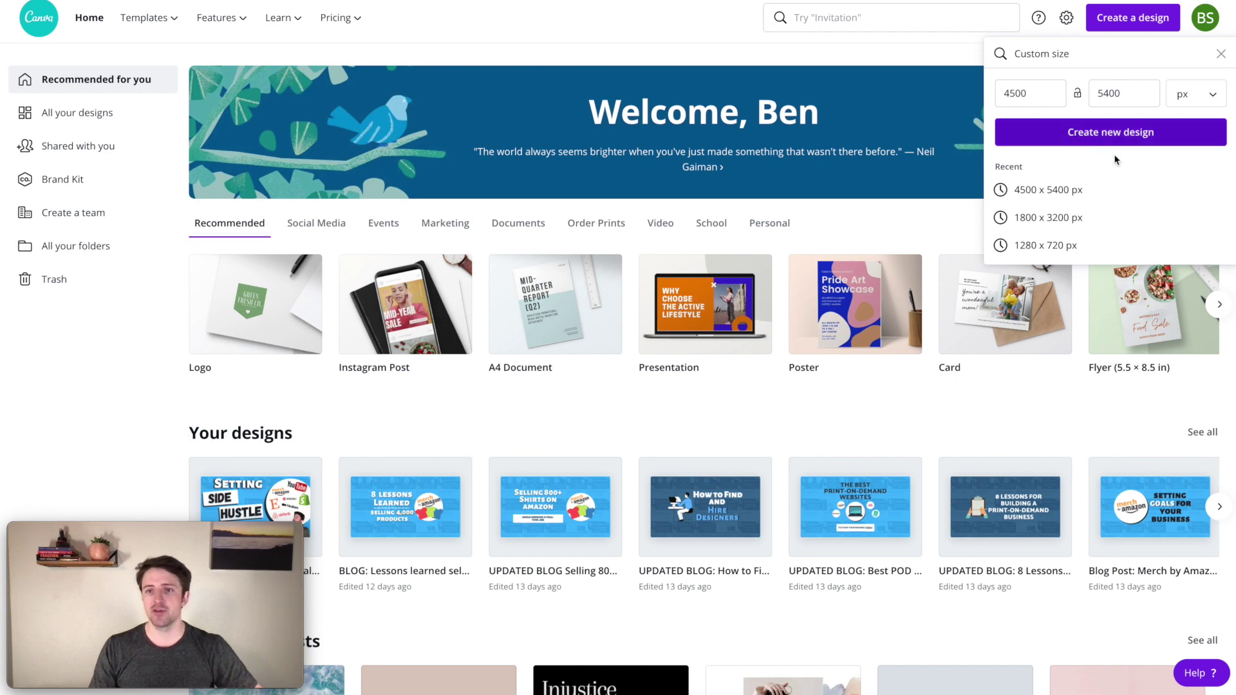
- Create a new blank 4500 × 5400 px design from the Custom size dropdown
click(1073, 136)
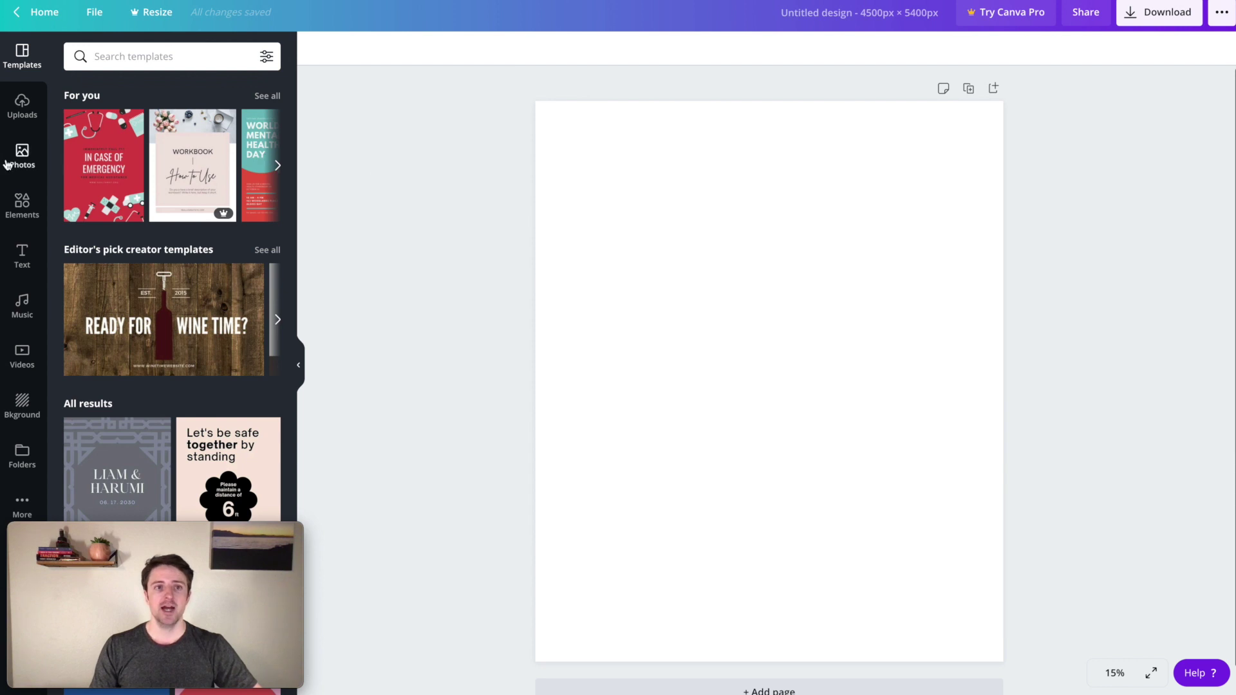
- Place the uploaded MAMA BEAR paw image, set the page background dark grey, then delete the image
click(19, 116)
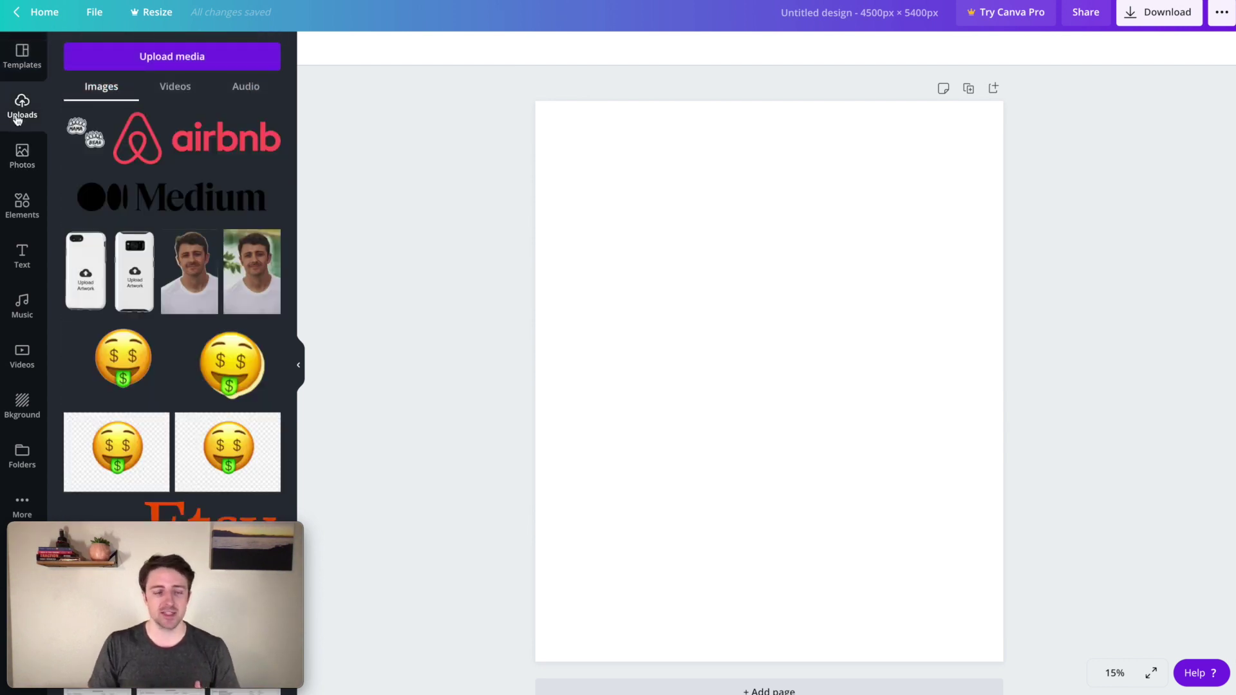
drag(82, 126, 761, 378)
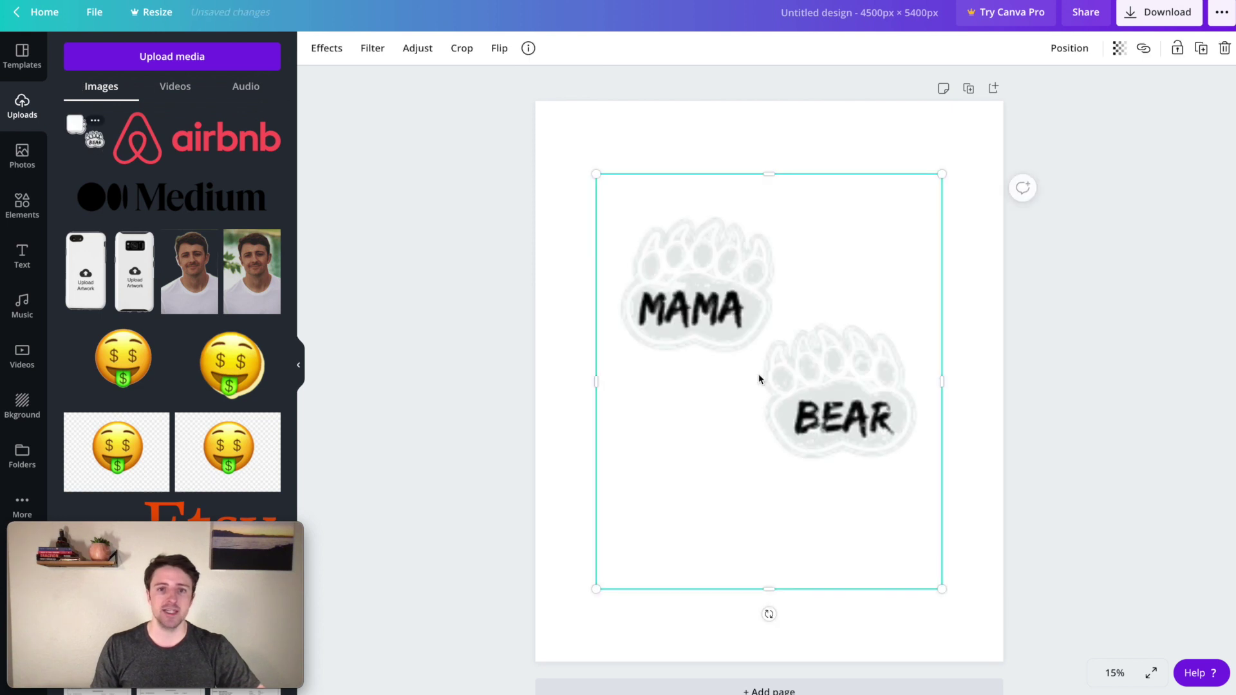
click(728, 164)
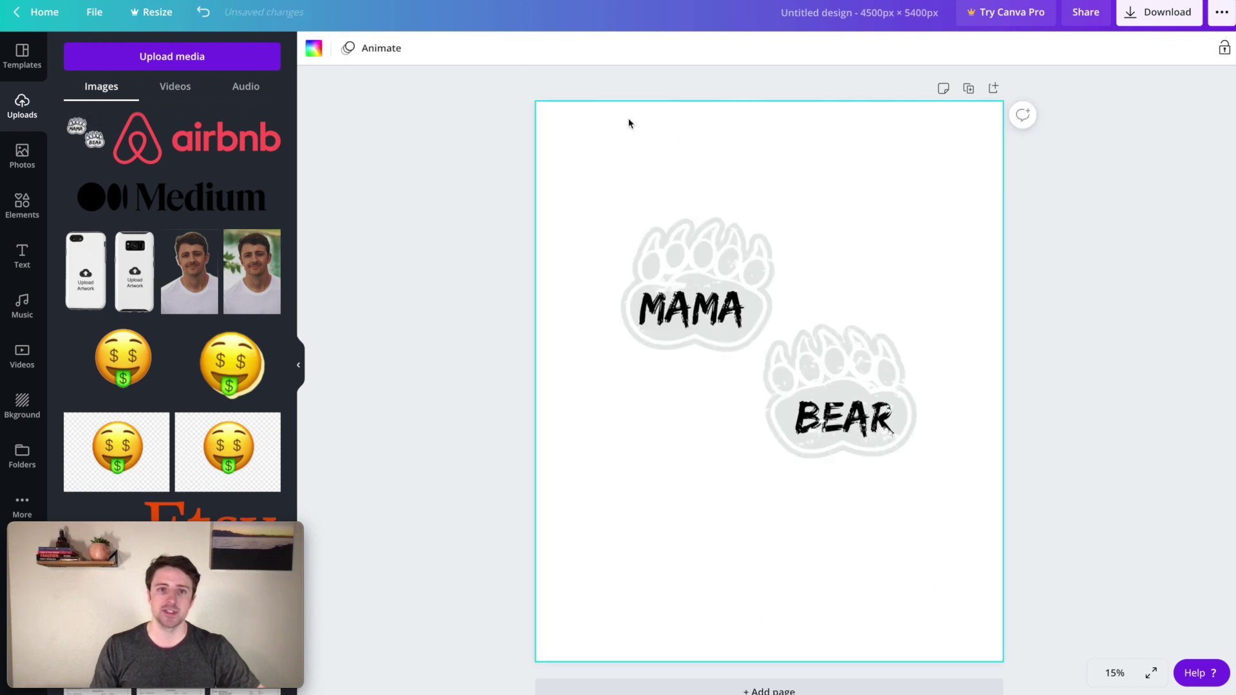
click(314, 48)
click(266, 251)
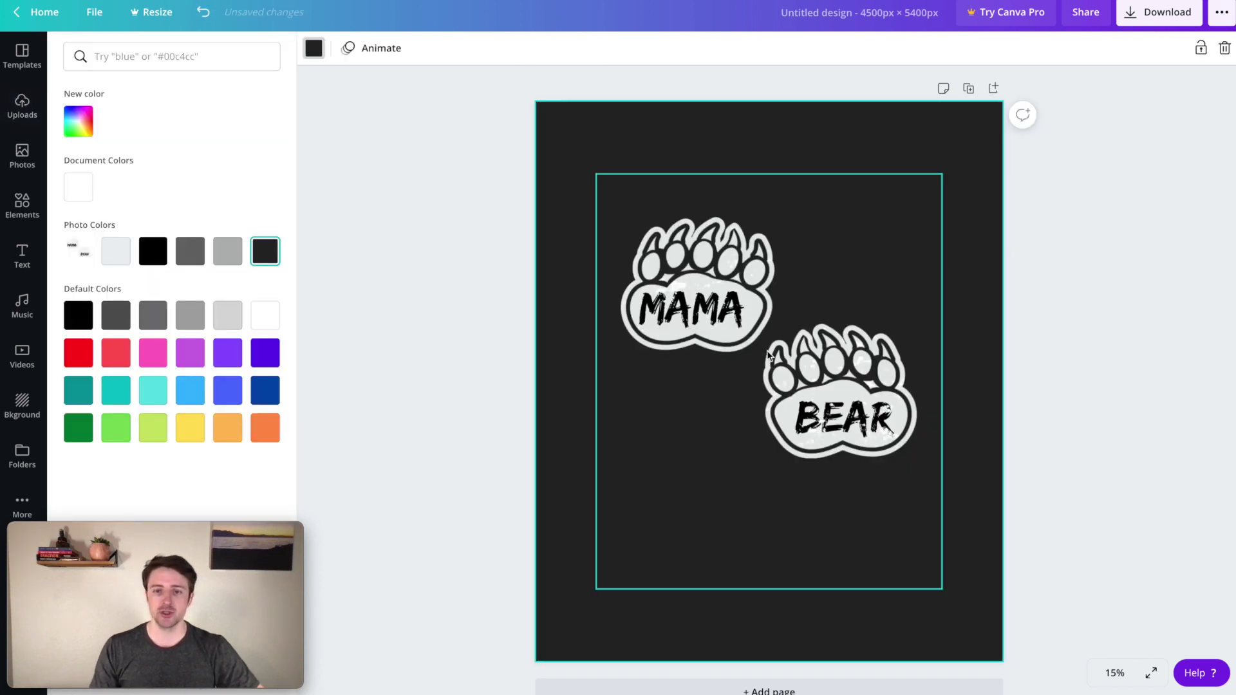
click(825, 394)
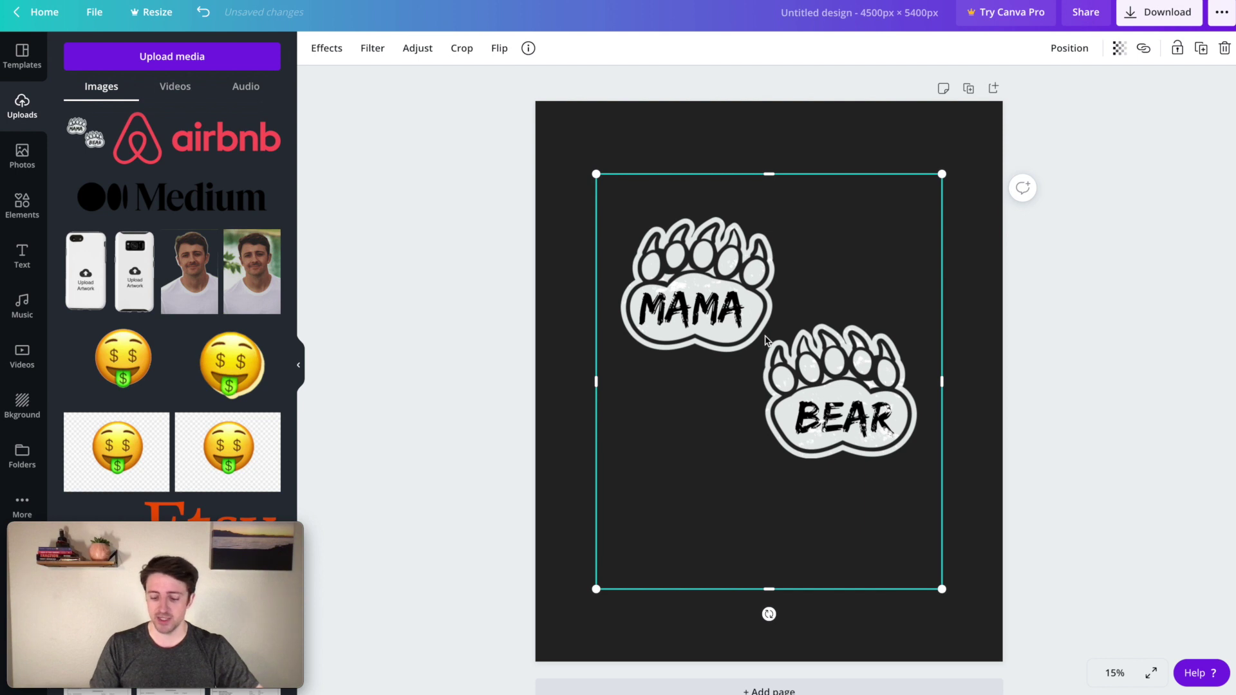
key(Delete)
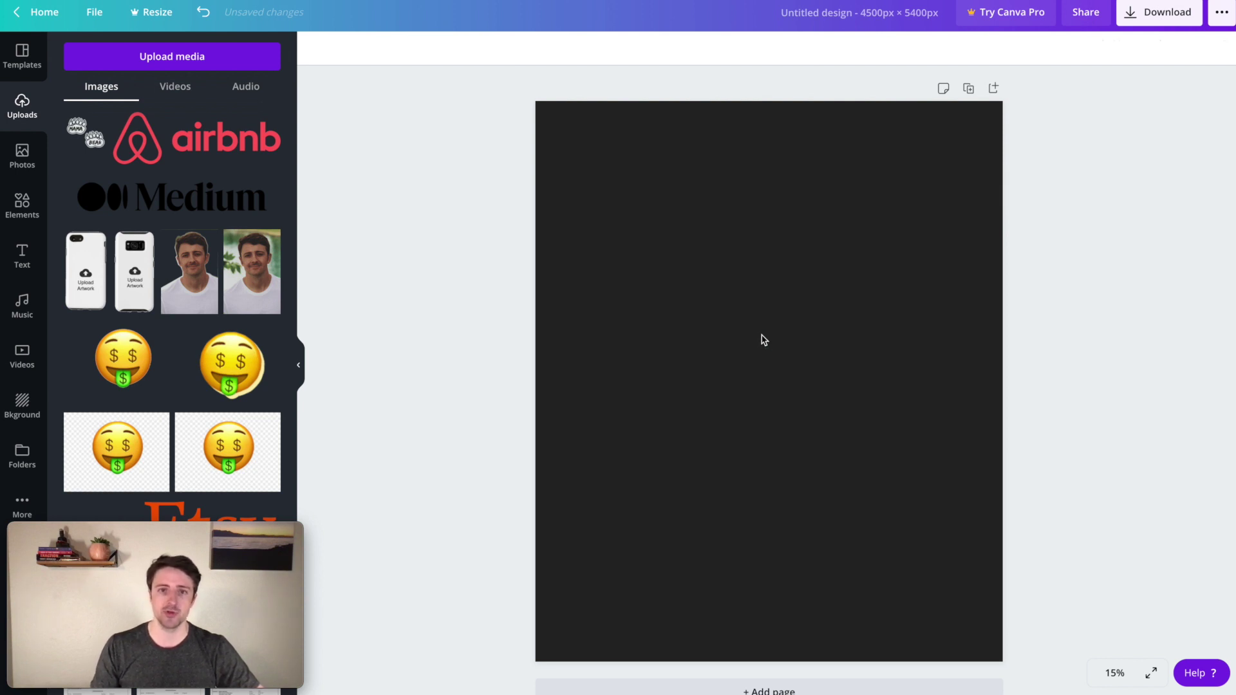
- Set the page background colour back to white
click(314, 50)
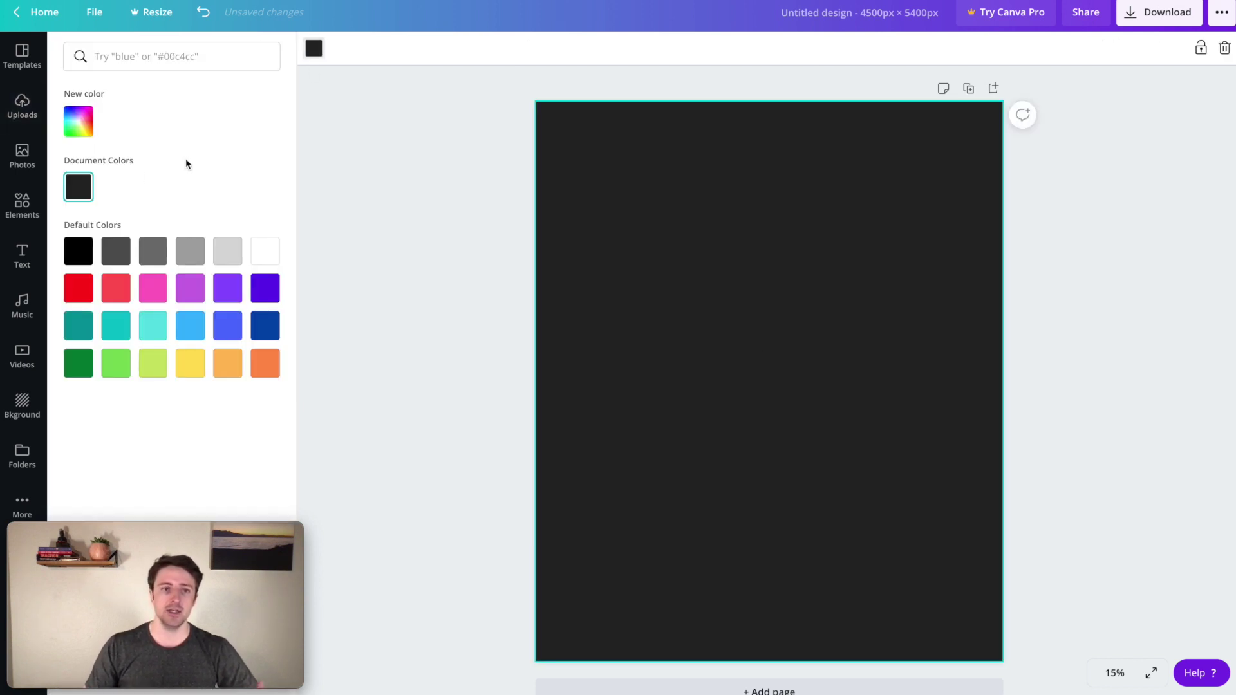
click(261, 251)
click(440, 227)
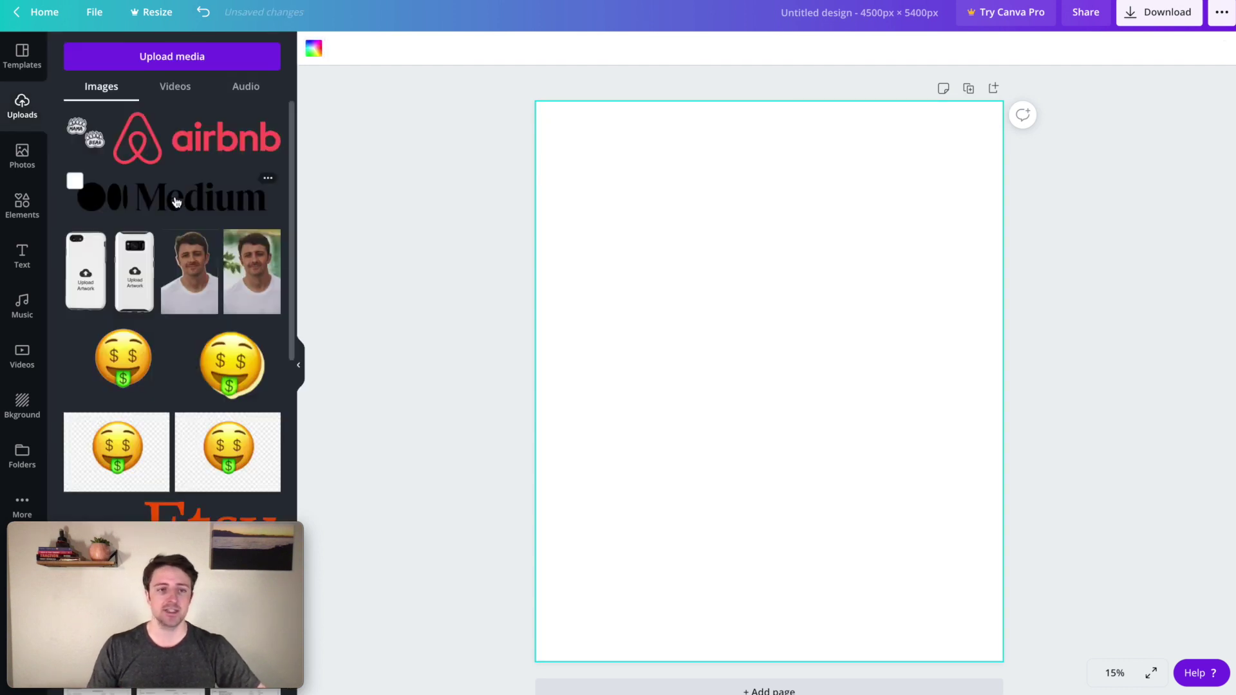
- Add the bears-and-mountains line-art badge from Elements, enlarge it and centre it
click(25, 205)
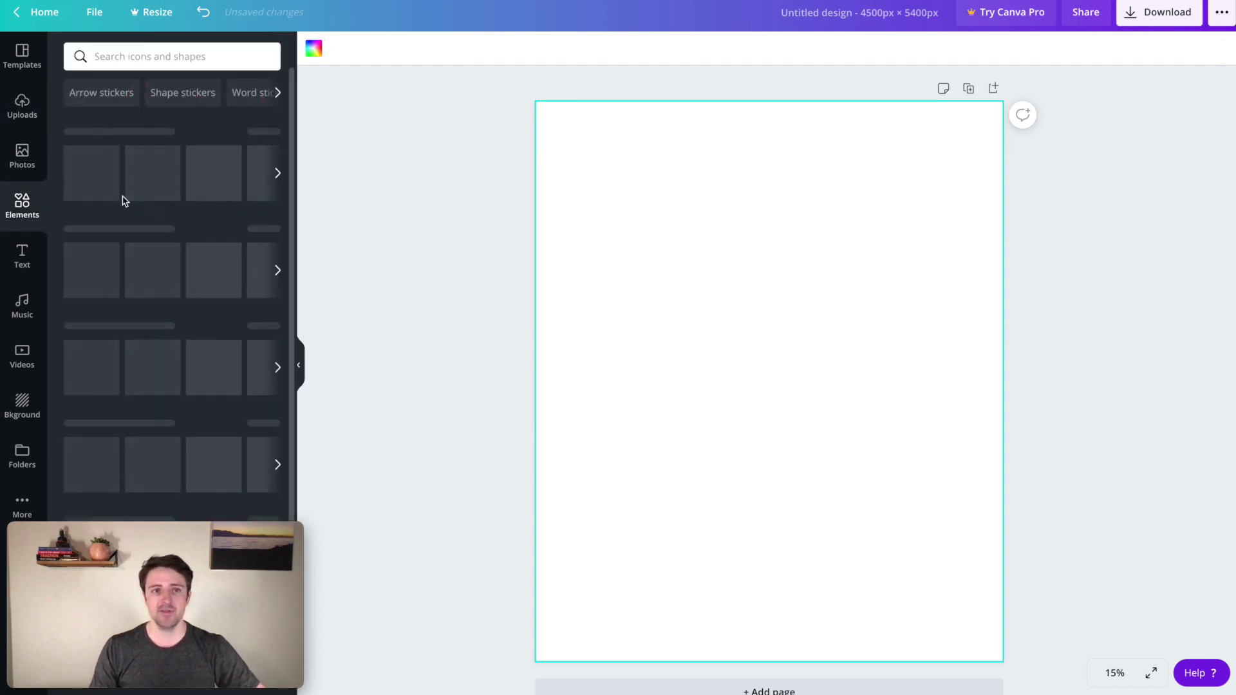
click(175, 54)
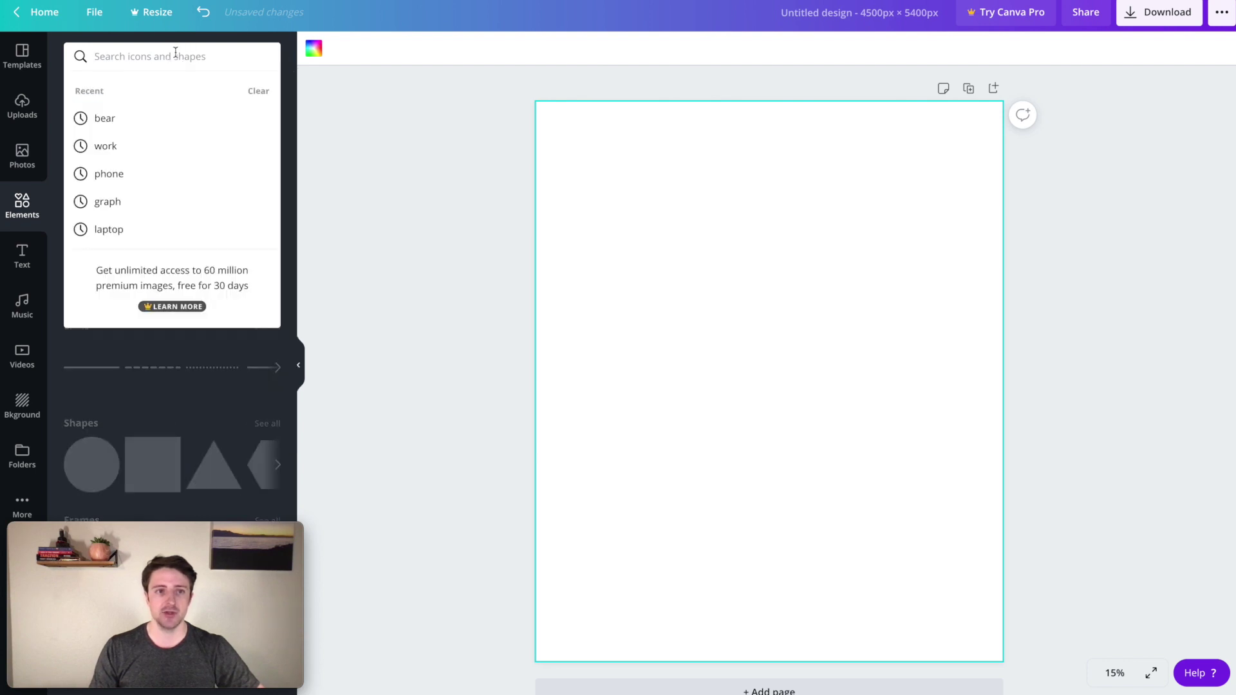
click(388, 127)
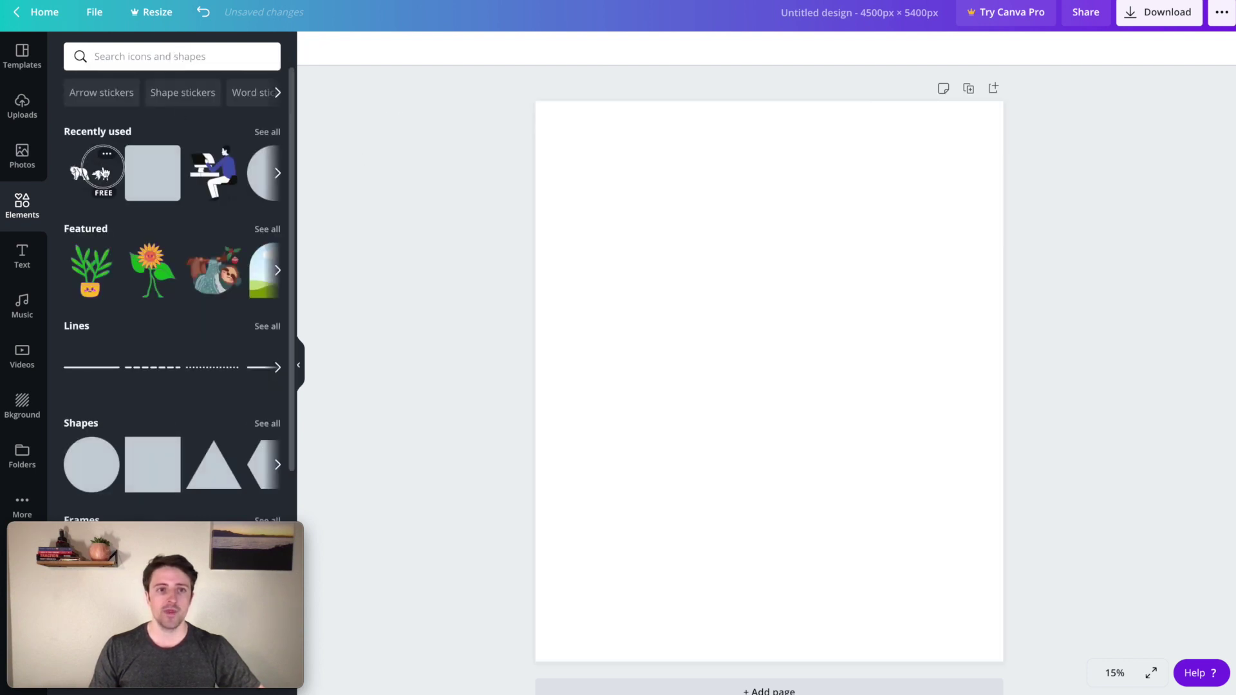
click(90, 174)
drag(863, 323, 1001, 238)
drag(895, 340, 773, 365)
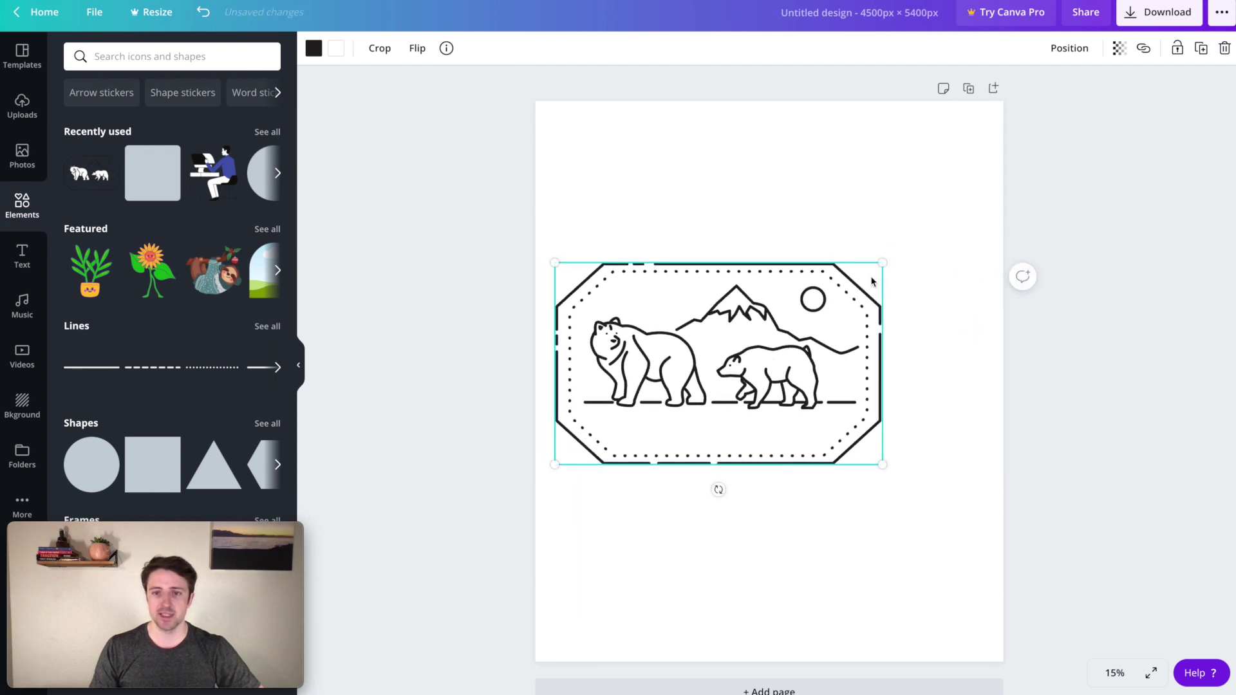
drag(886, 258, 965, 211)
drag(789, 336, 799, 381)
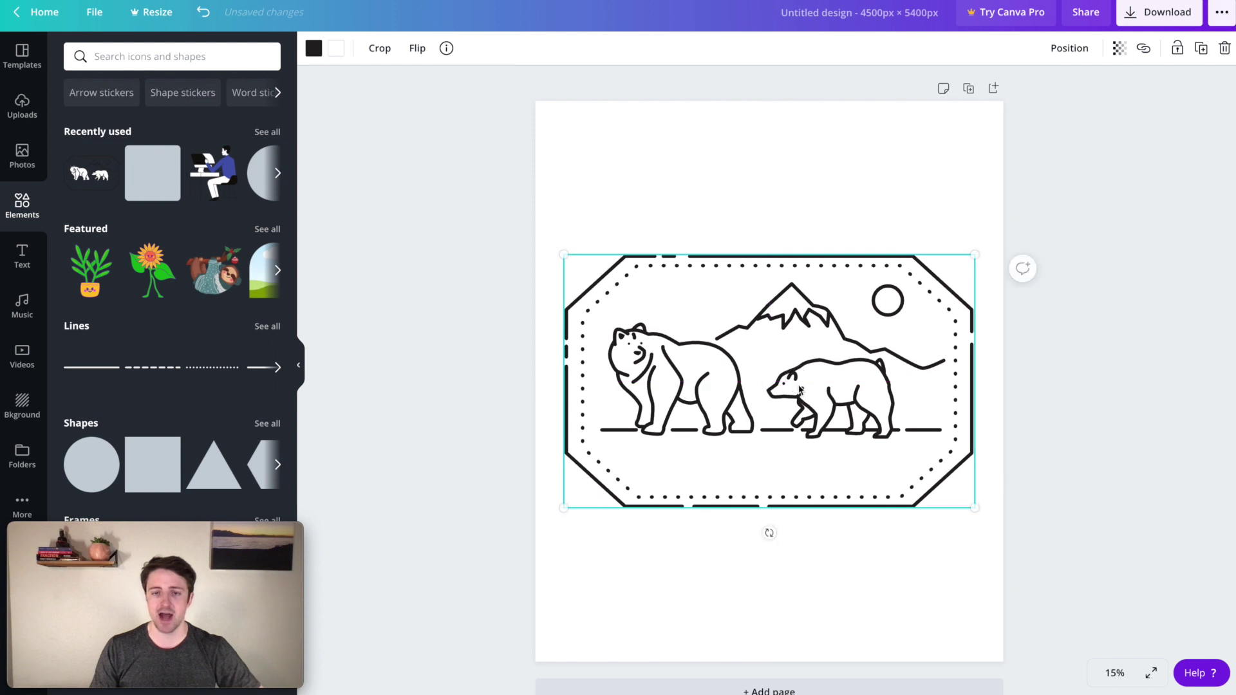
click(489, 233)
- Search Elements for 'bear' and scroll through the results
click(176, 63)
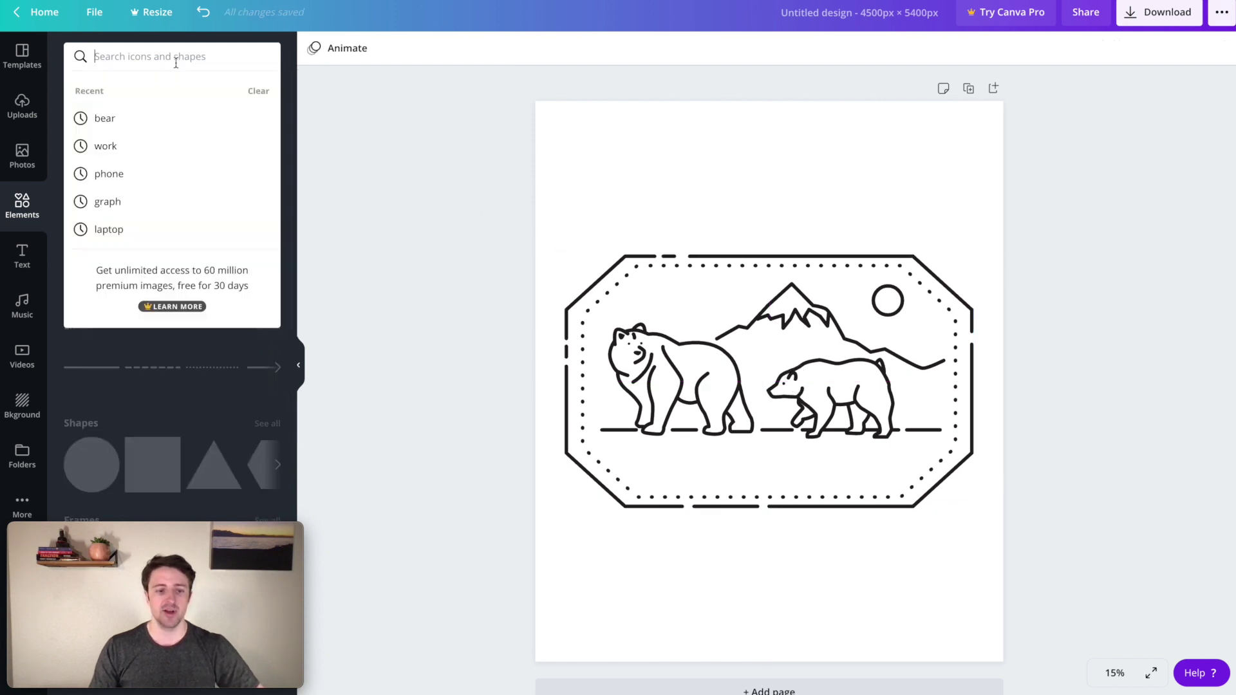
text(bear)
key(Return)
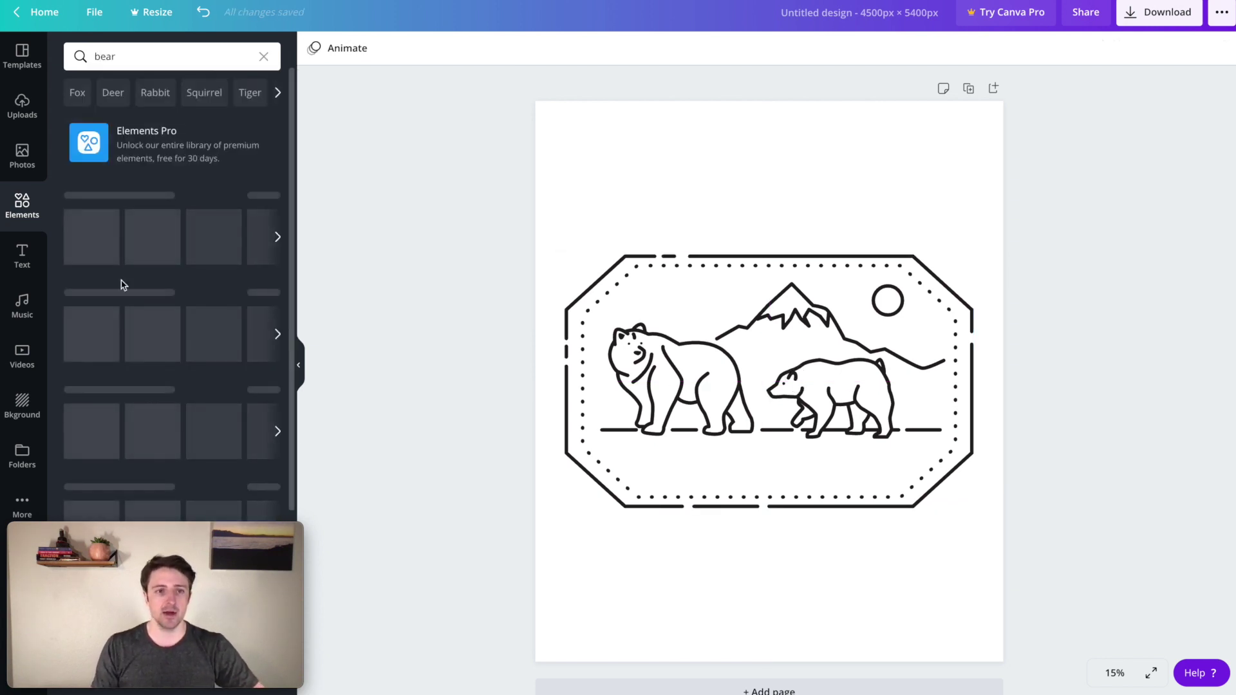
scroll(143, 268, down, 1)
mouse_move(180, 293)
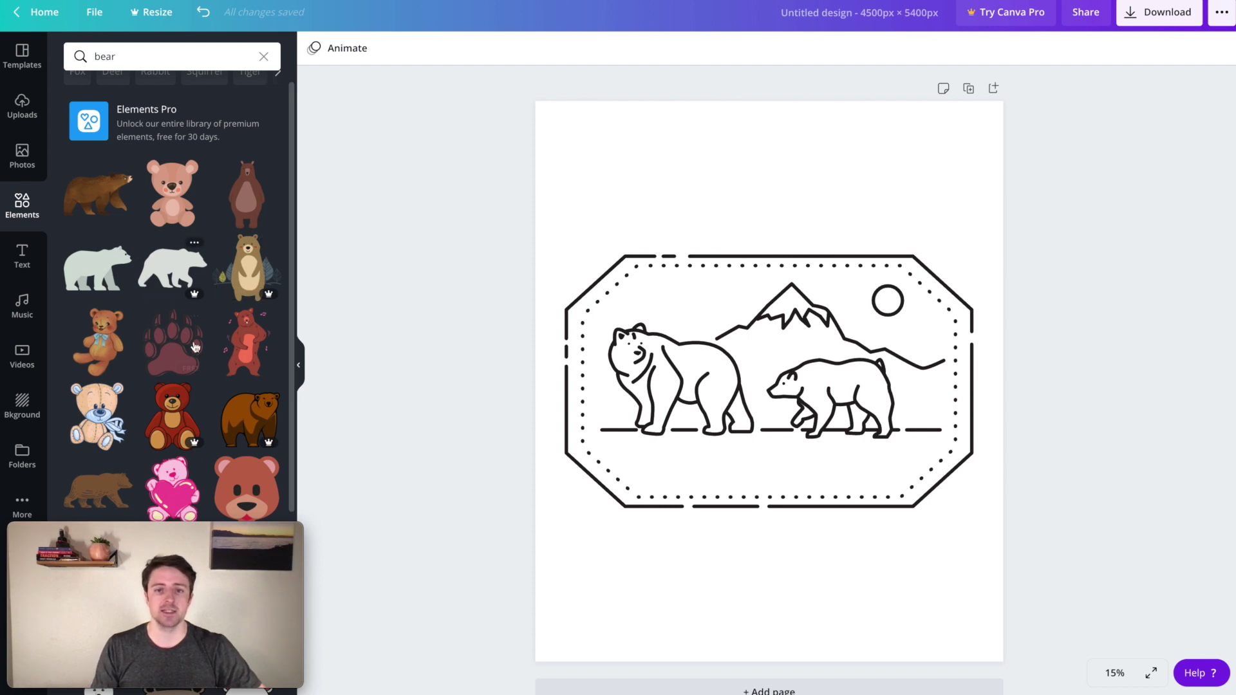
- Add a heading reading 'Mama', enlarged and centred above the bears badge
click(22, 256)
click(155, 131)
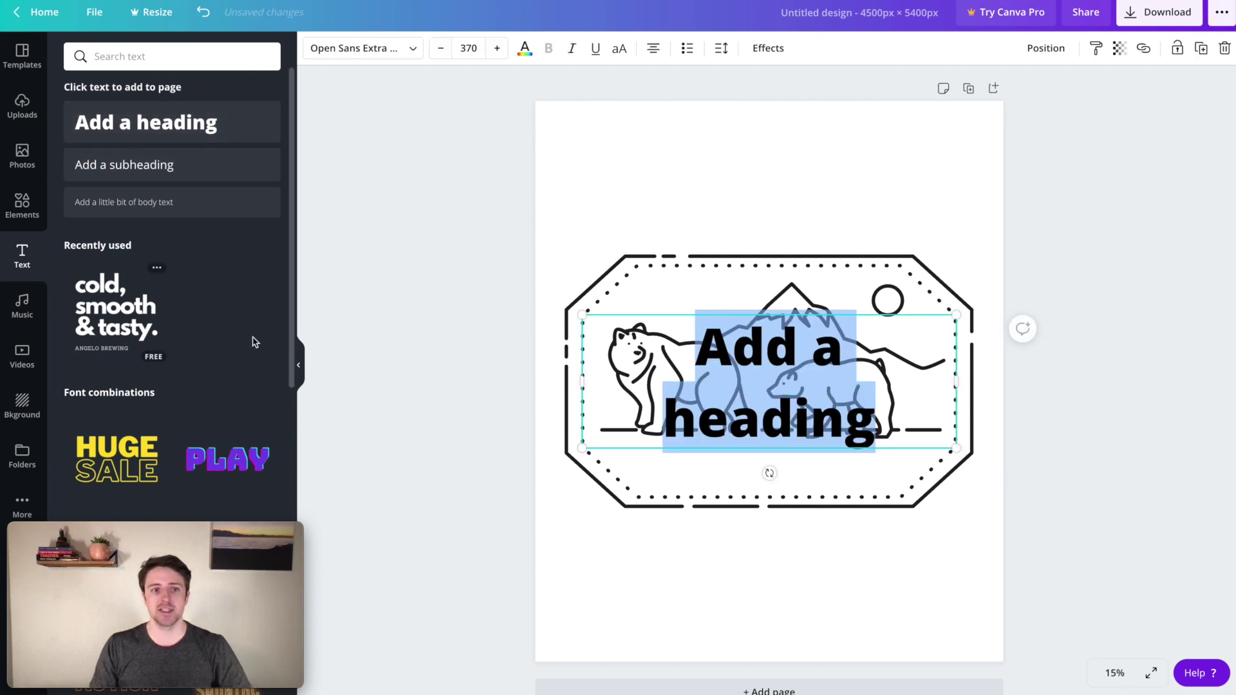
text(Mama)
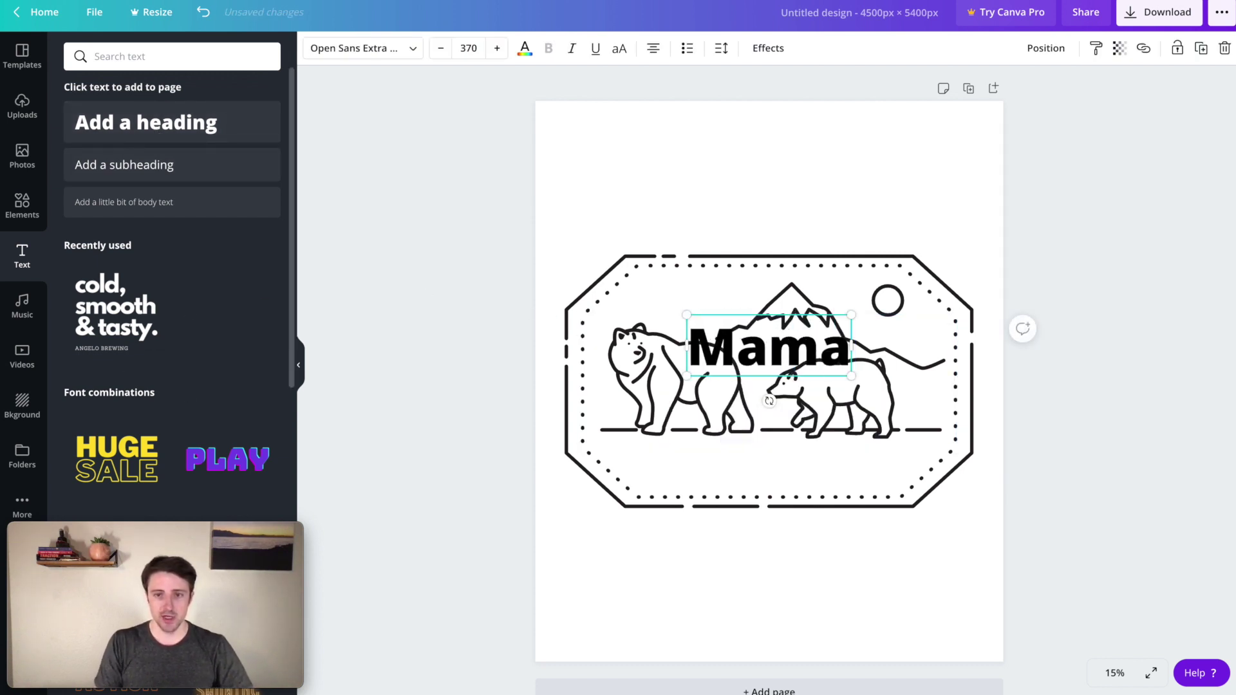
click(518, 228)
drag(801, 354, 686, 218)
drag(752, 178, 991, 116)
mouse_move(856, 172)
mouse_down()
mouse_move(858, 199)
mouse_move(846, 188)
mouse_up()
- Change the MAMA heading's font to Lovelo
double_click(670, 171)
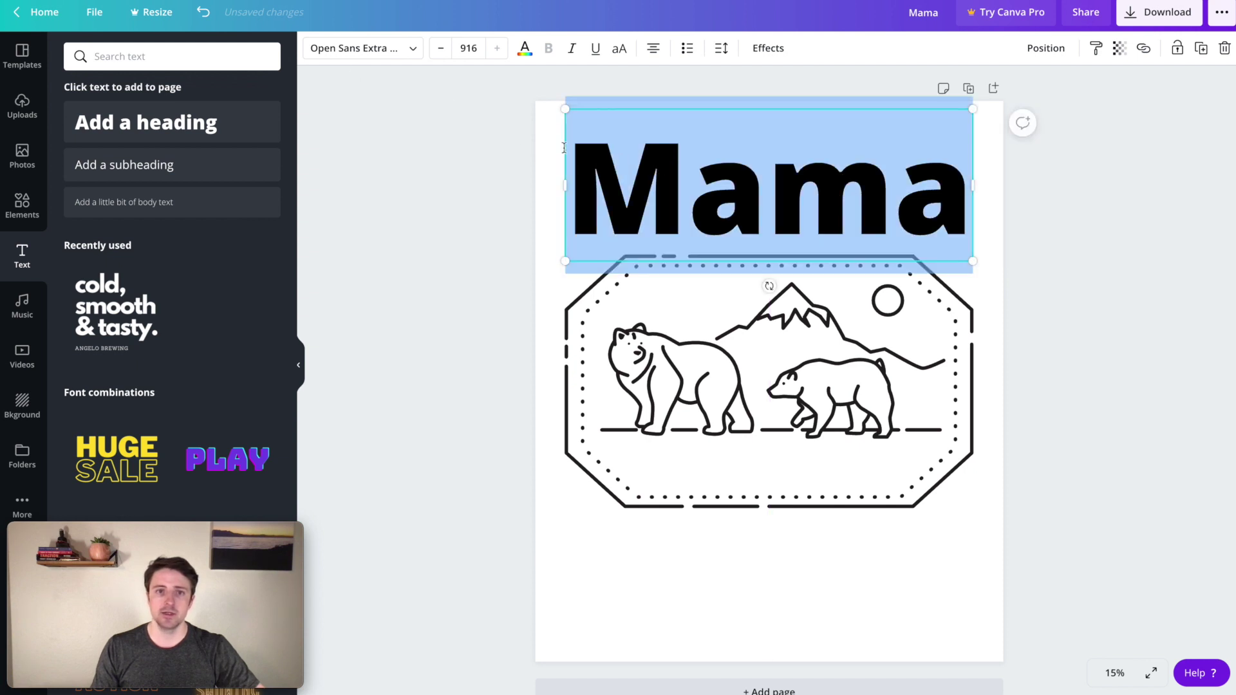
click(392, 48)
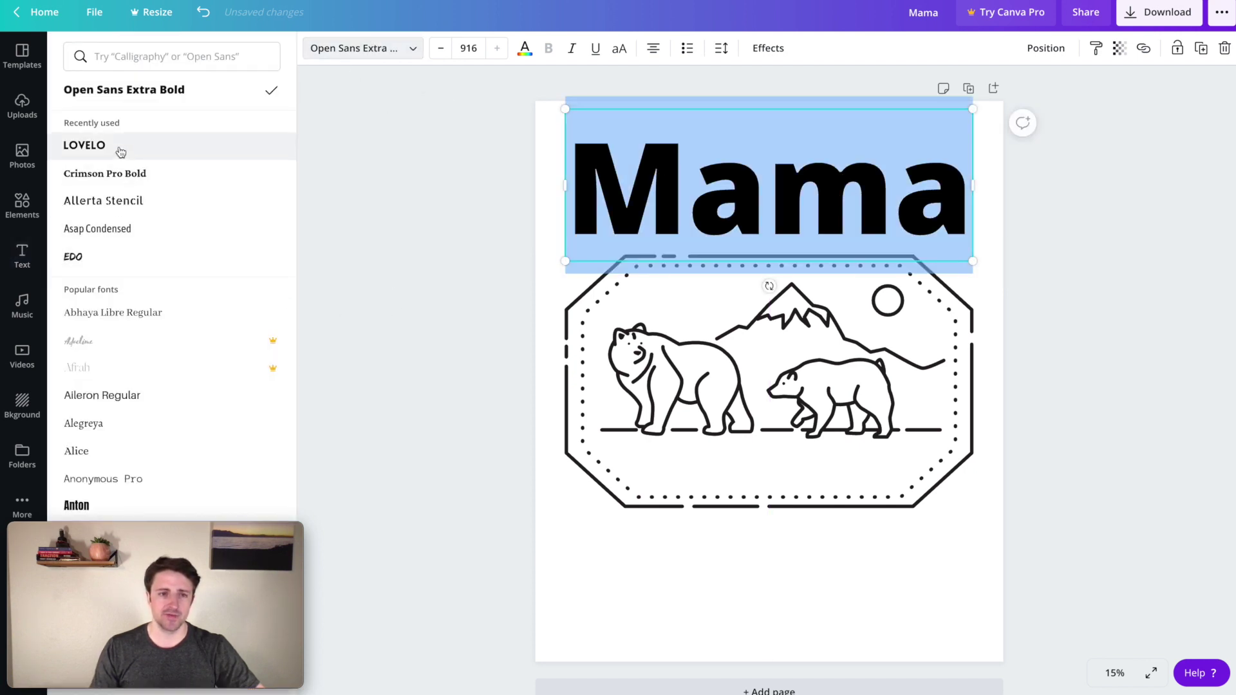
scroll(131, 314, down, 10)
scroll(133, 314, up, 10)
click(91, 146)
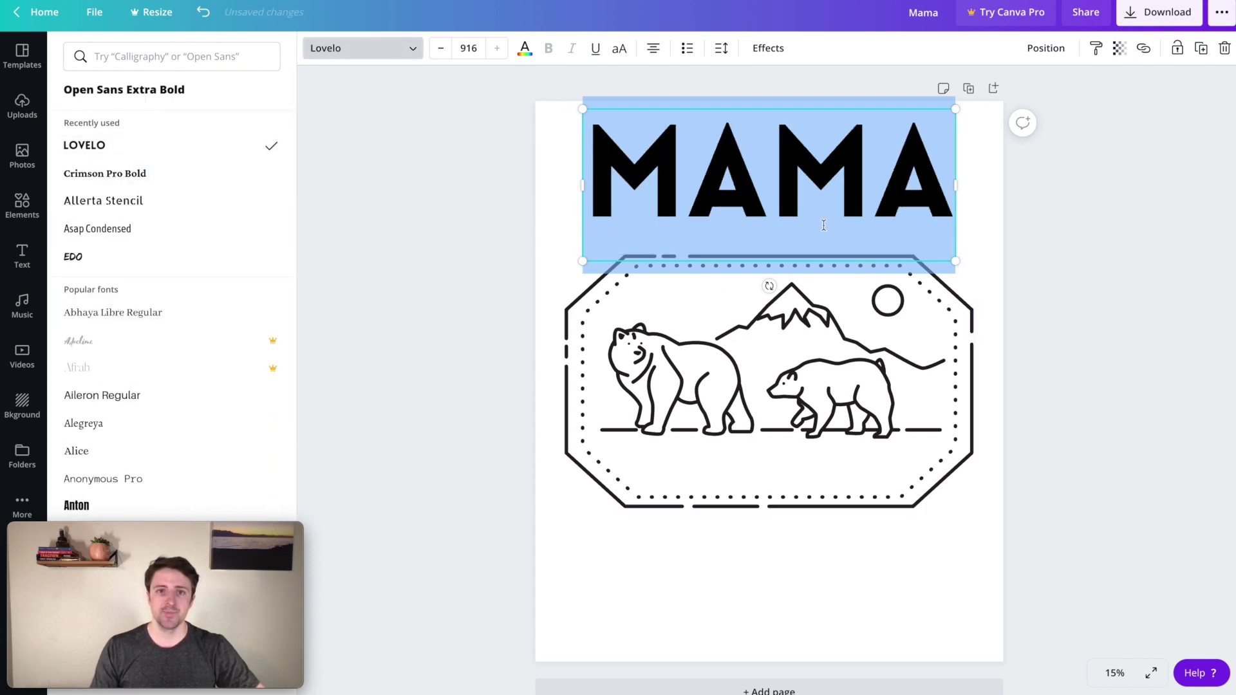
key(Escape)
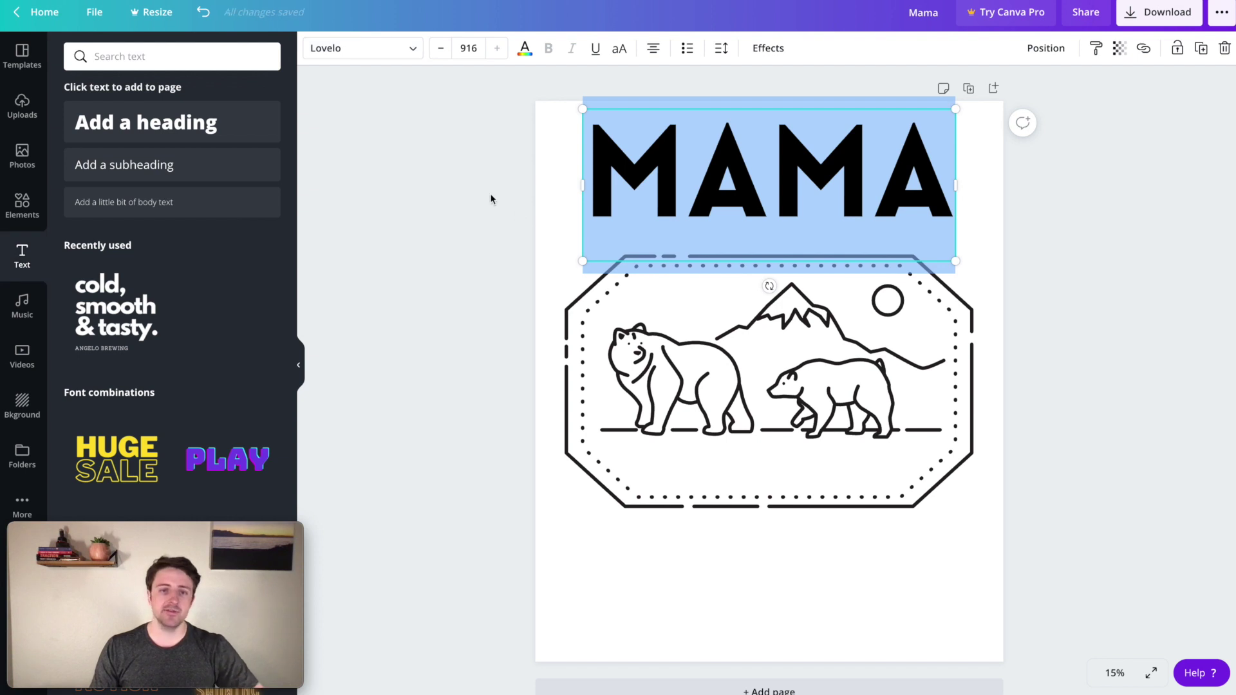
key(Escape)
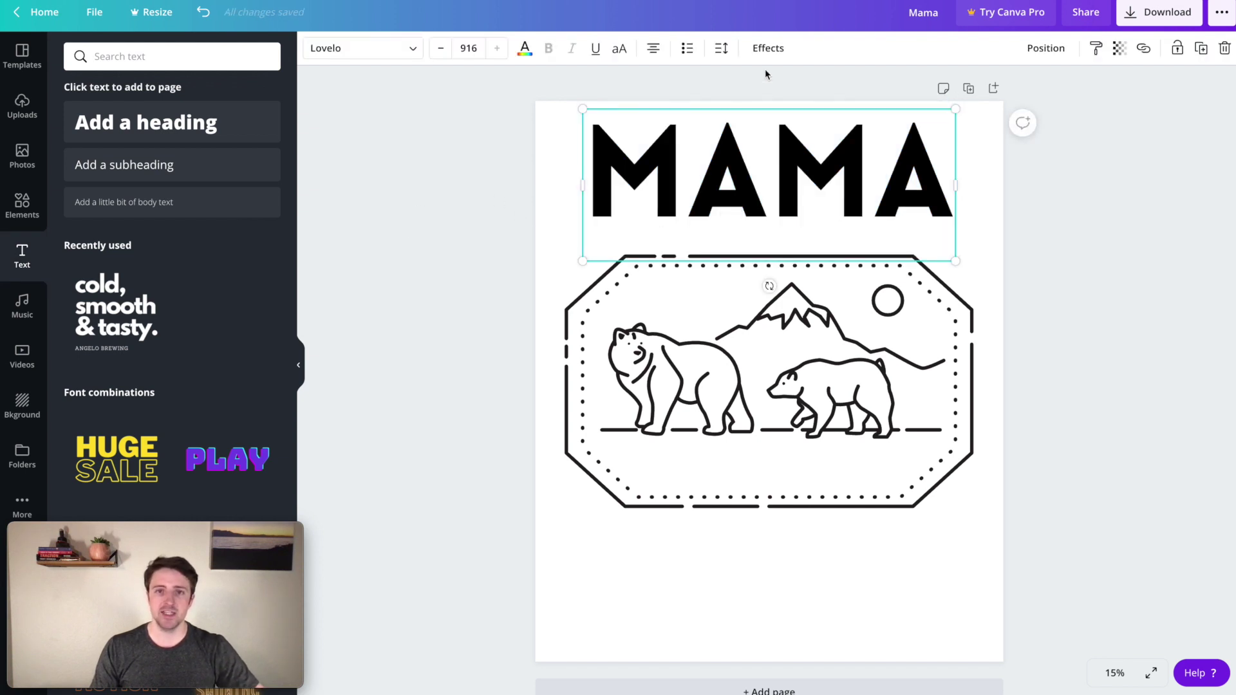
- Apply the Hollow text effect to MAMA and nudge it toward the badge
click(767, 48)
click(98, 206)
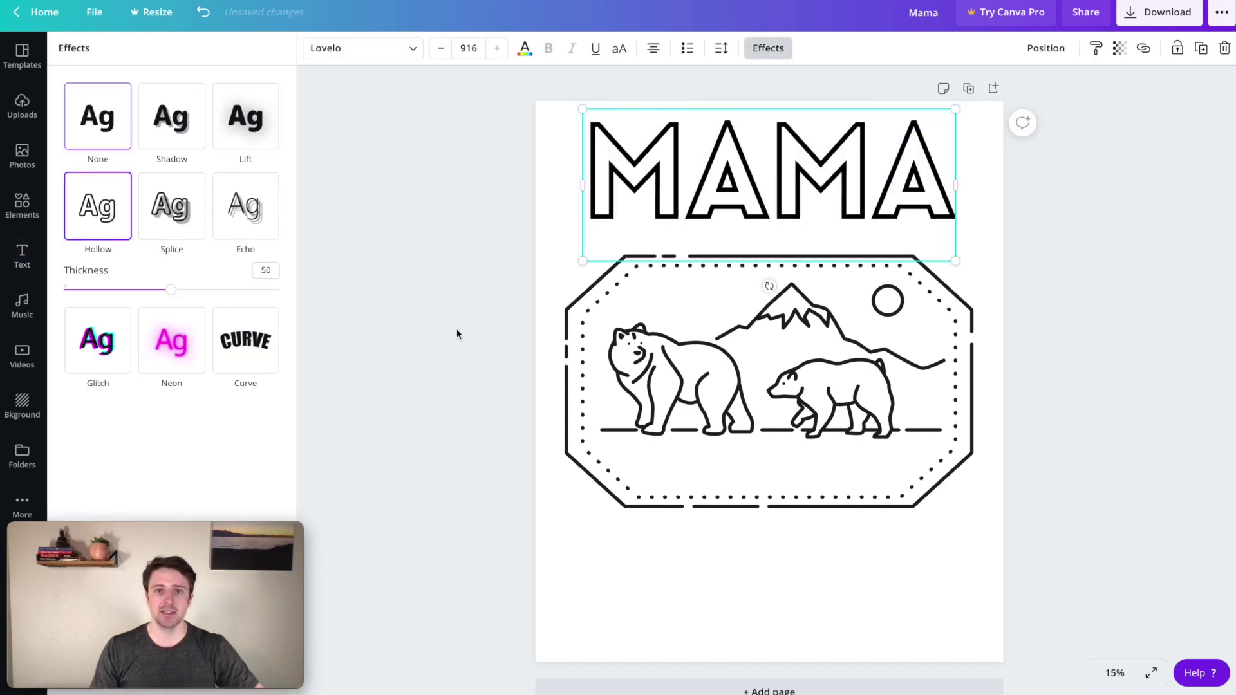
mouse_move(845, 201)
mouse_down()
mouse_move(830, 190)
mouse_move(837, 200)
mouse_up()
click(444, 172)
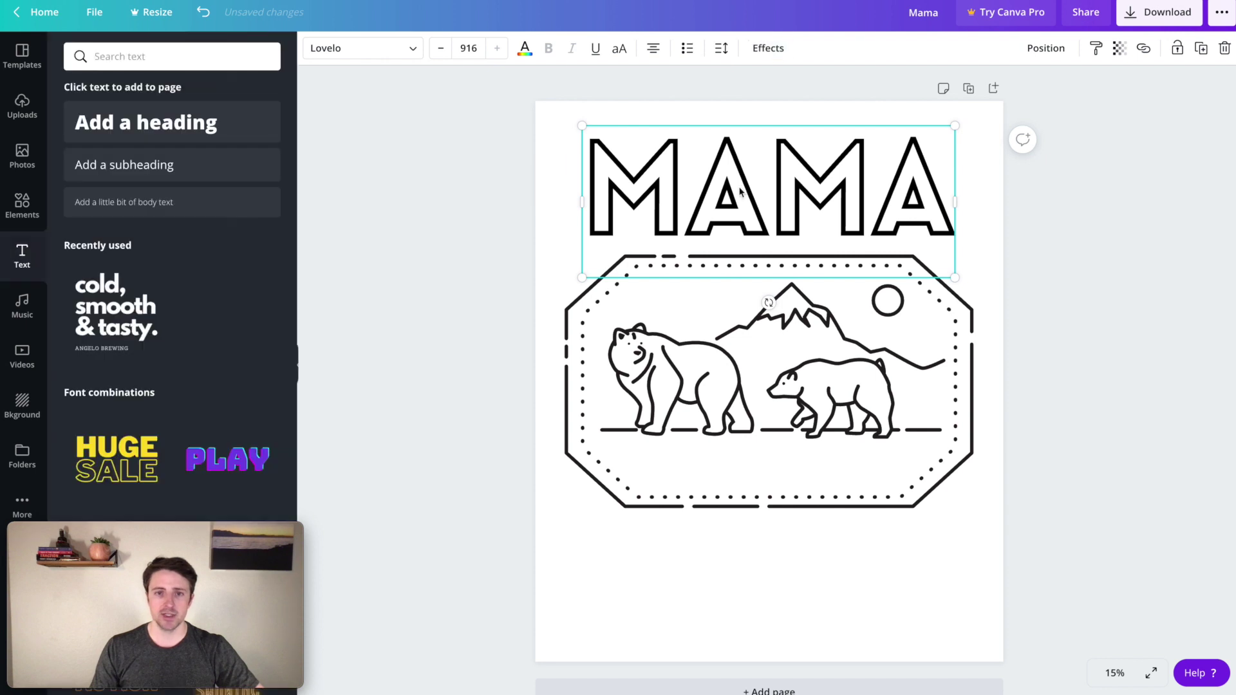
click(455, 190)
- Duplicate MAMA and move the copy below the bears badge for the BEAR line
click(701, 211)
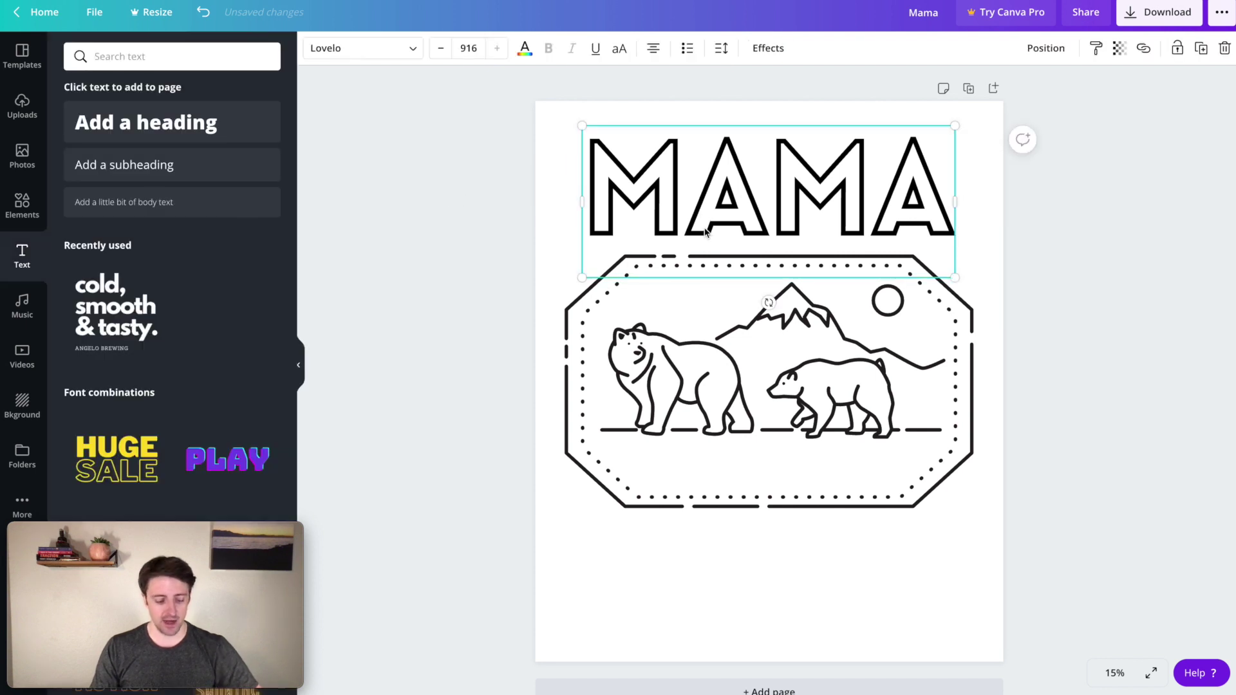
key(ctrl+d)
drag(726, 201, 719, 587)
double_click(782, 577)
- Add the BEAR text centred below the badge, and raise and enlarge MAMA to span the width
text(BEAR)
click(450, 384)
drag(756, 576, 758, 580)
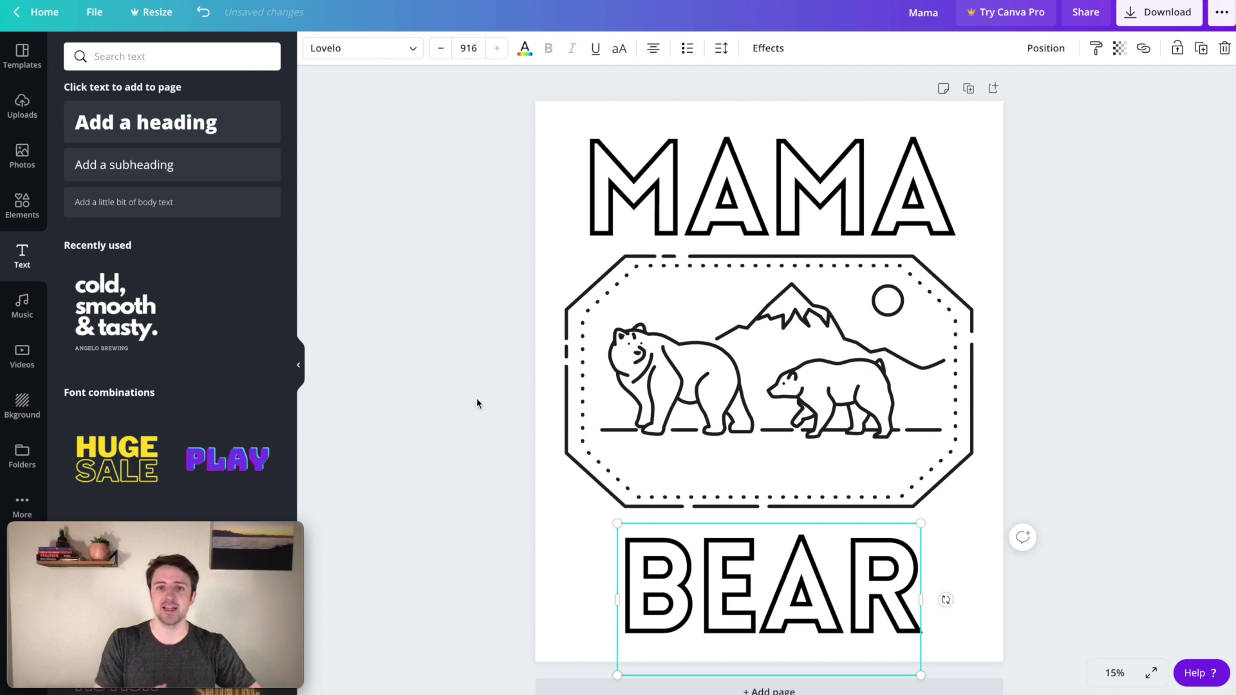
click(485, 349)
drag(748, 199, 748, 191)
drag(964, 118, 1005, 106)
drag(921, 161, 895, 164)
- Enlarge BEAR to about size 1038, nearly page width, recentred and nudged slightly up
click(785, 593)
drag(923, 523, 974, 519)
drag(813, 589, 839, 577)
click(447, 305)
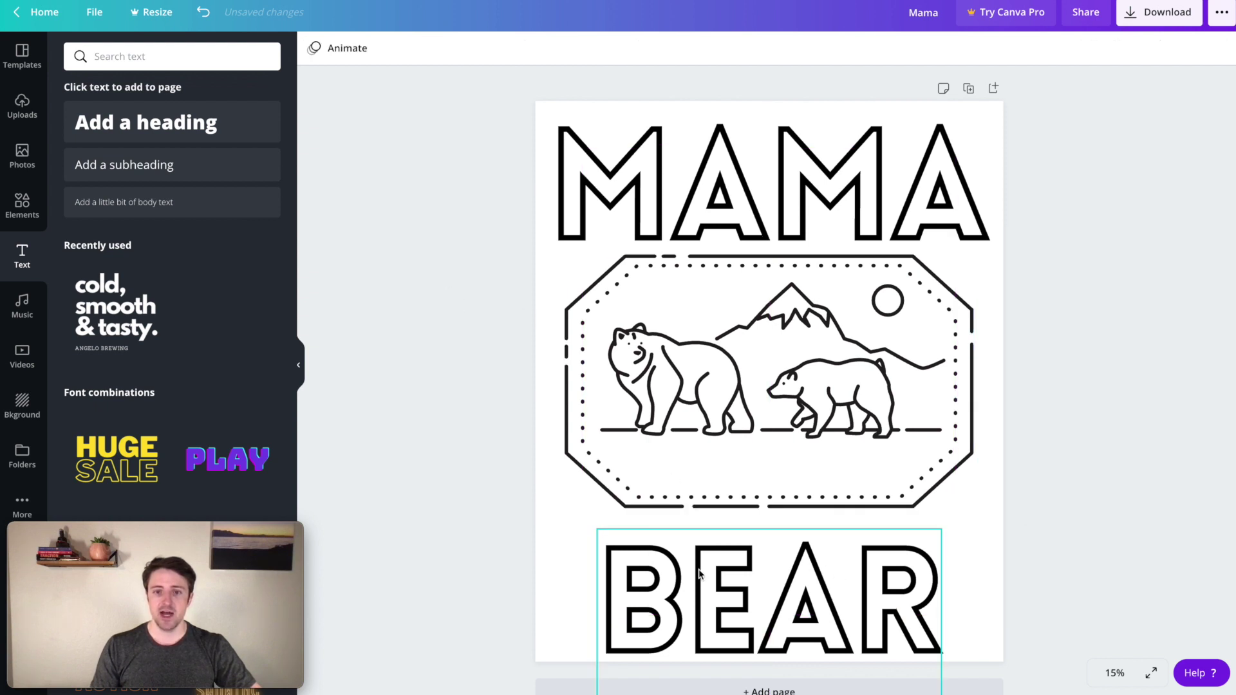
drag(699, 572, 698, 566)
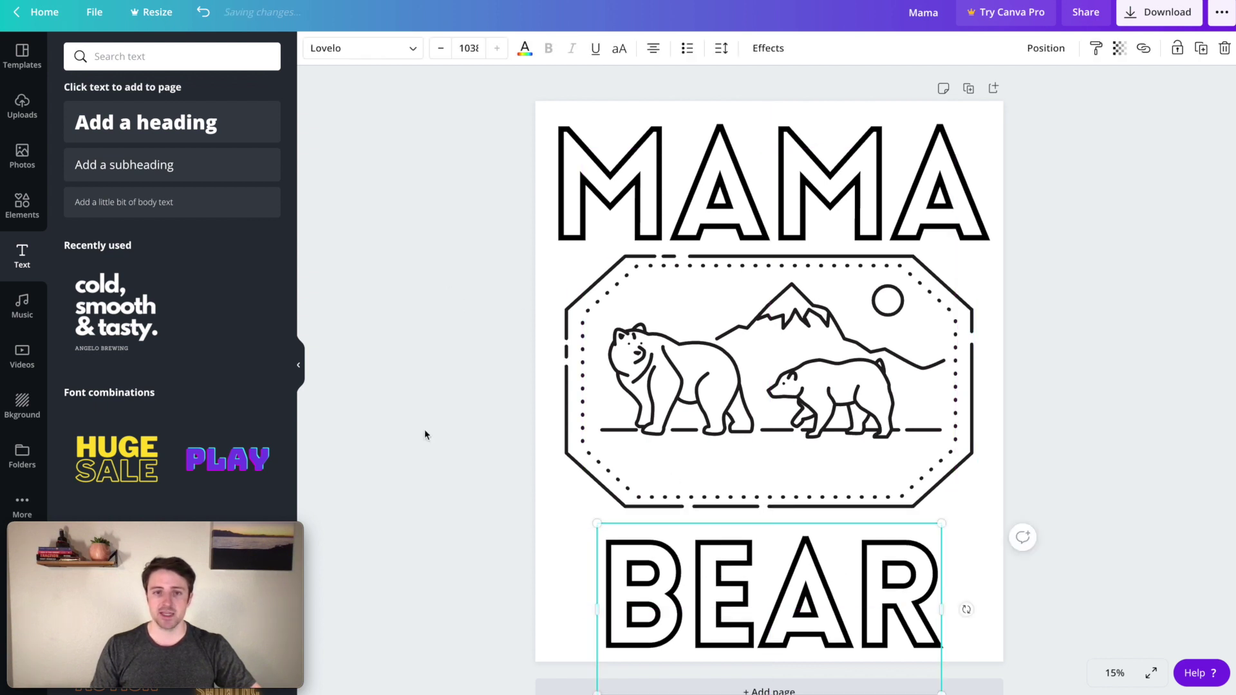
click(413, 325)
scroll(149, 355, down, 10)
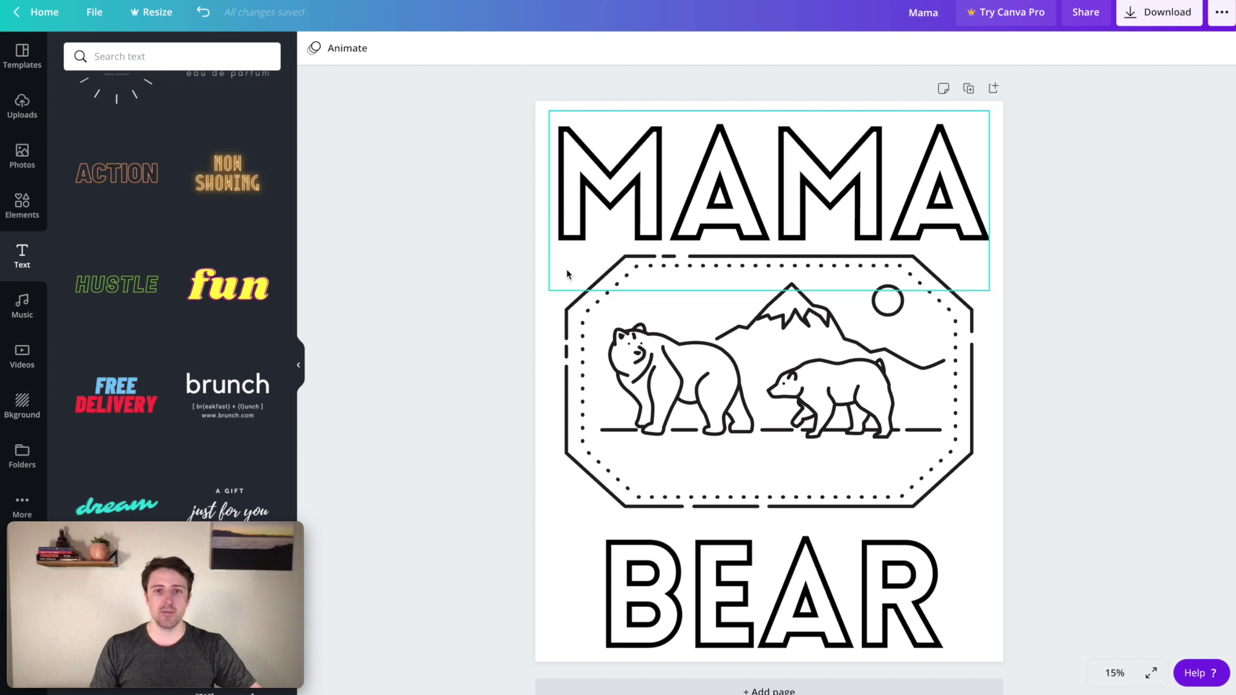
- Nudge the MAMA text slightly upward on the page
click(548, 116)
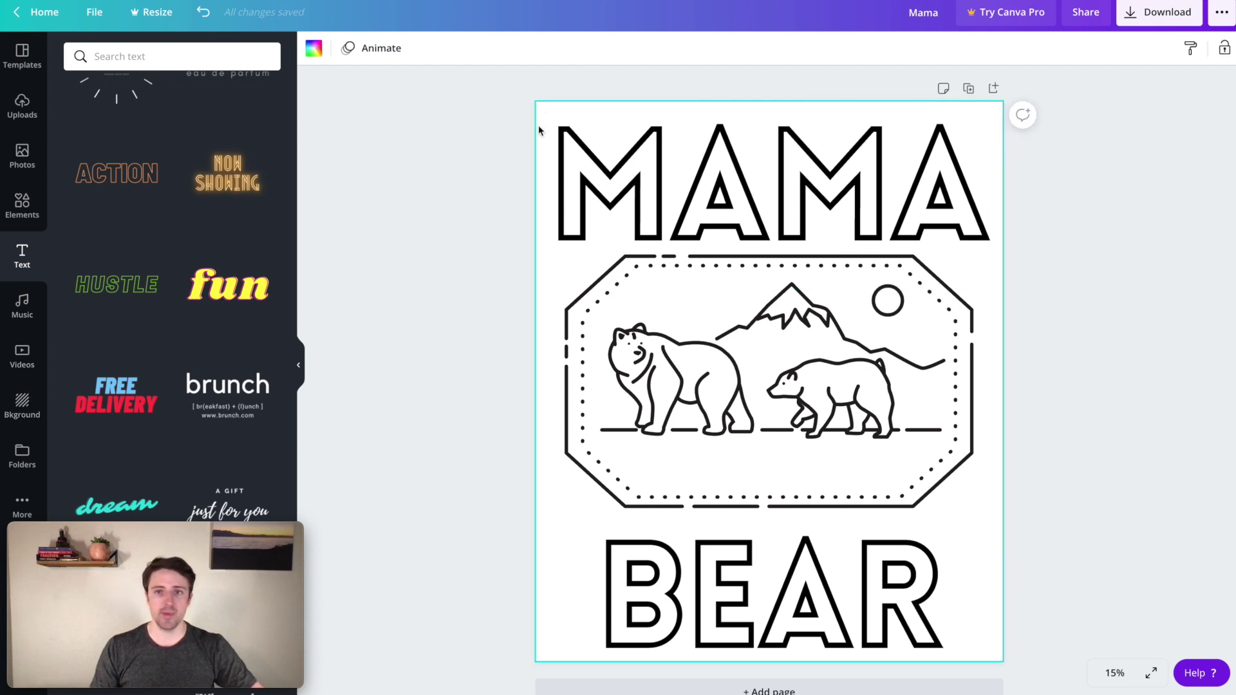
click(441, 138)
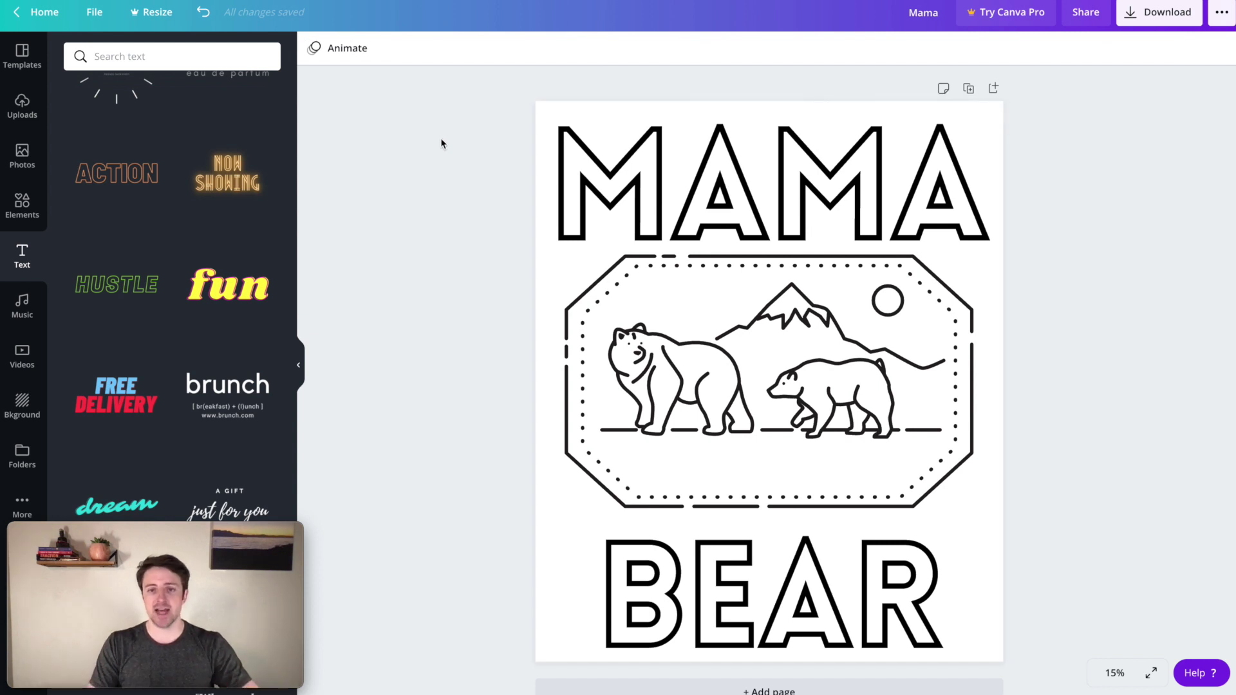
drag(762, 190, 761, 186)
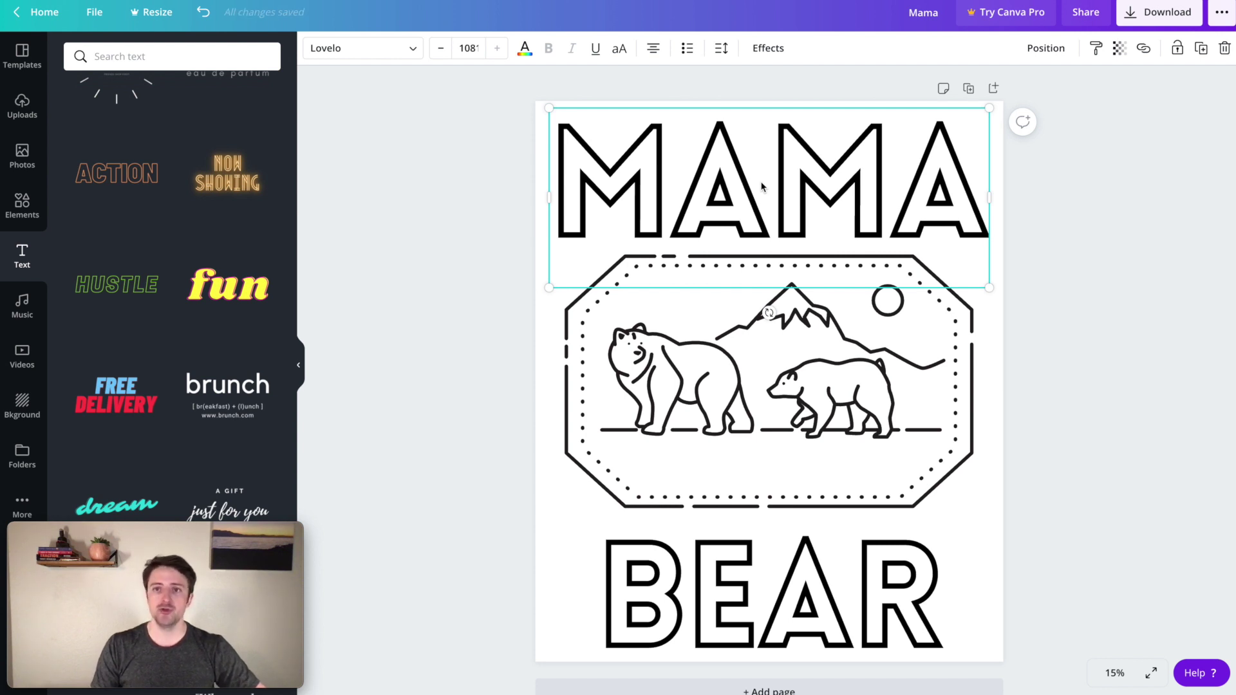
- Download the design as a PNG, declining the Pro transparent-background offer and referral dialog
click(1151, 24)
click(1062, 188)
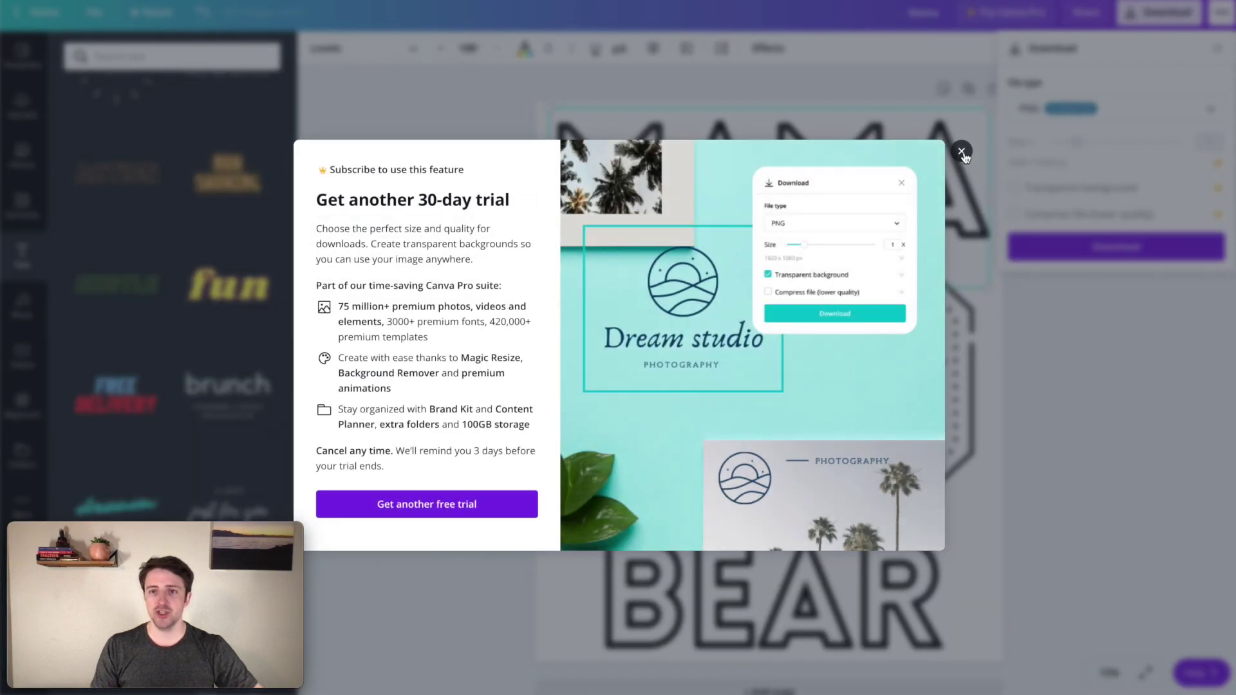
click(961, 153)
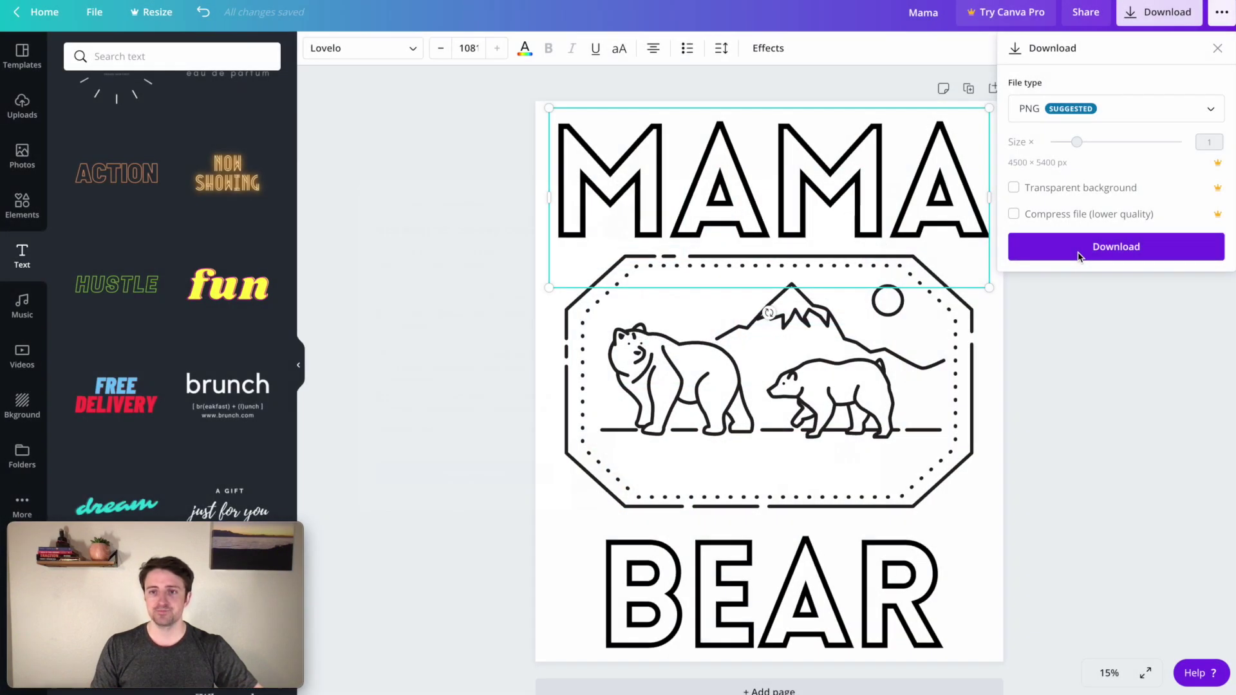
click(1131, 261)
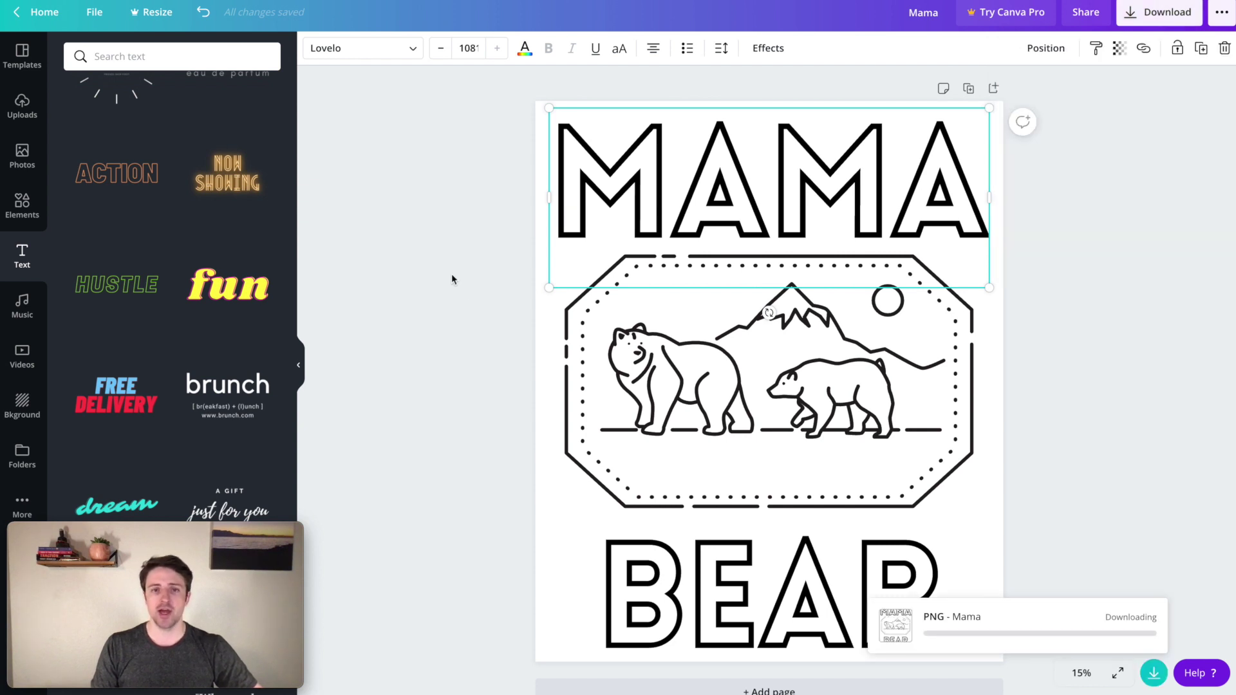
click(439, 138)
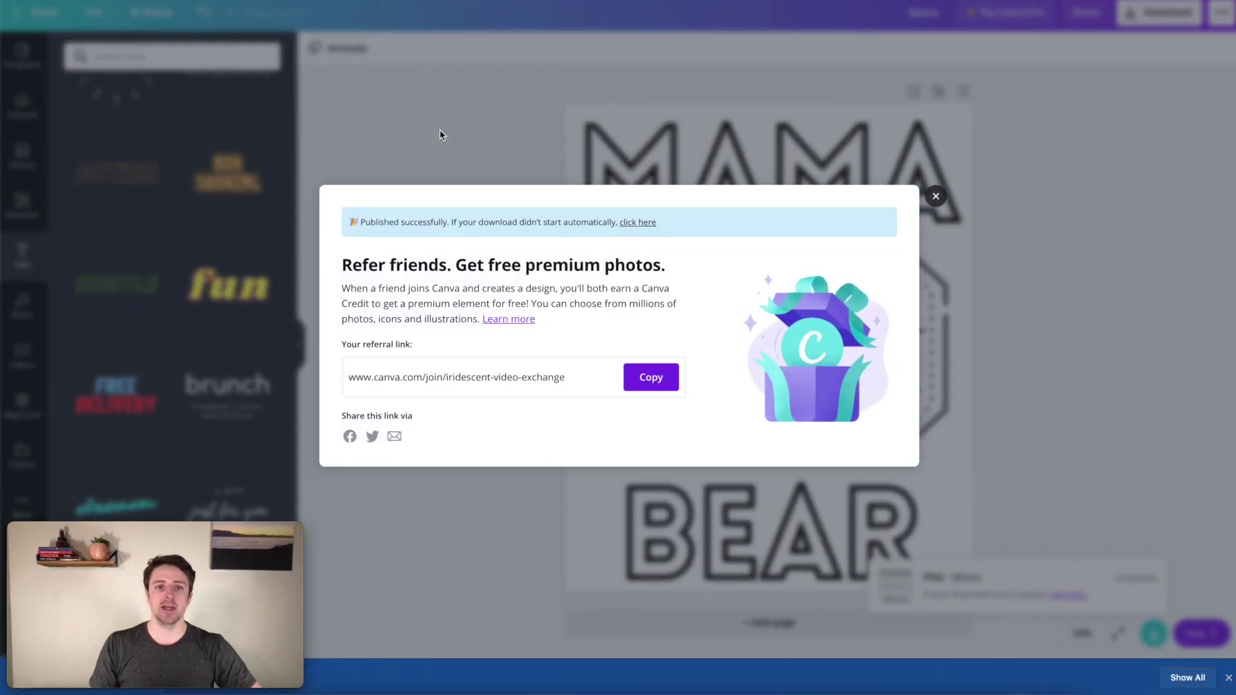
click(936, 197)
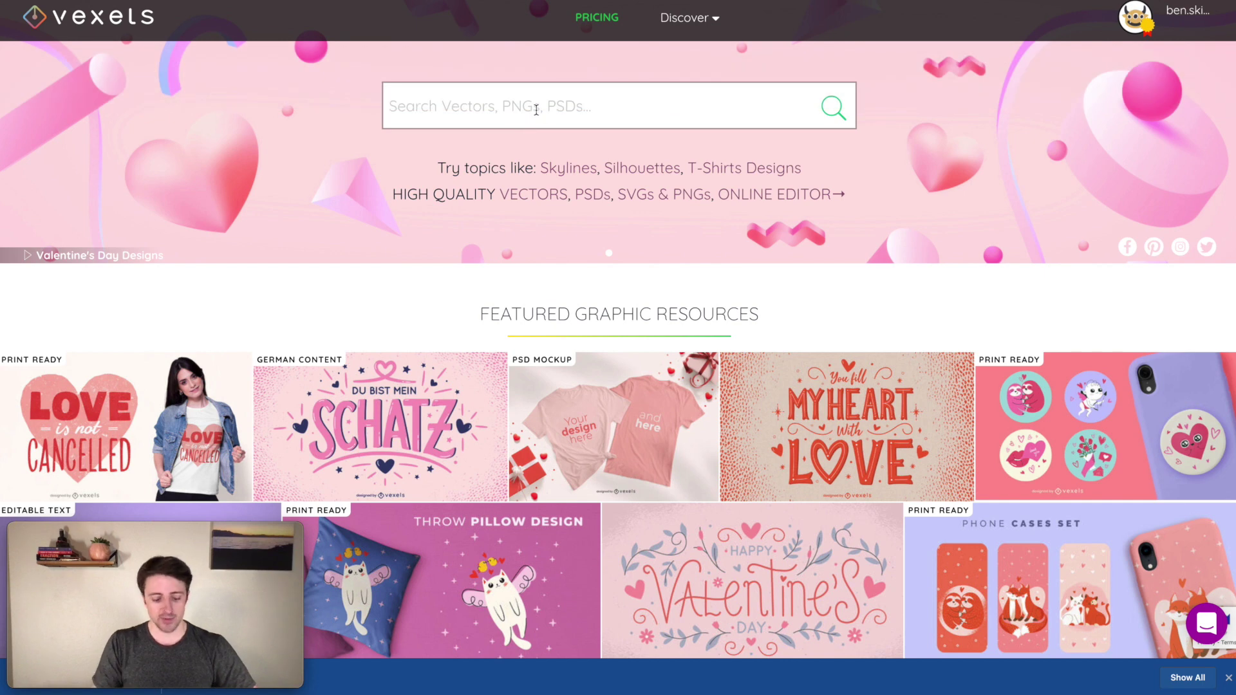
- Search Vexels for 'bear' and scroll through the 782 results
click(536, 111)
text(bear)
key(Return)
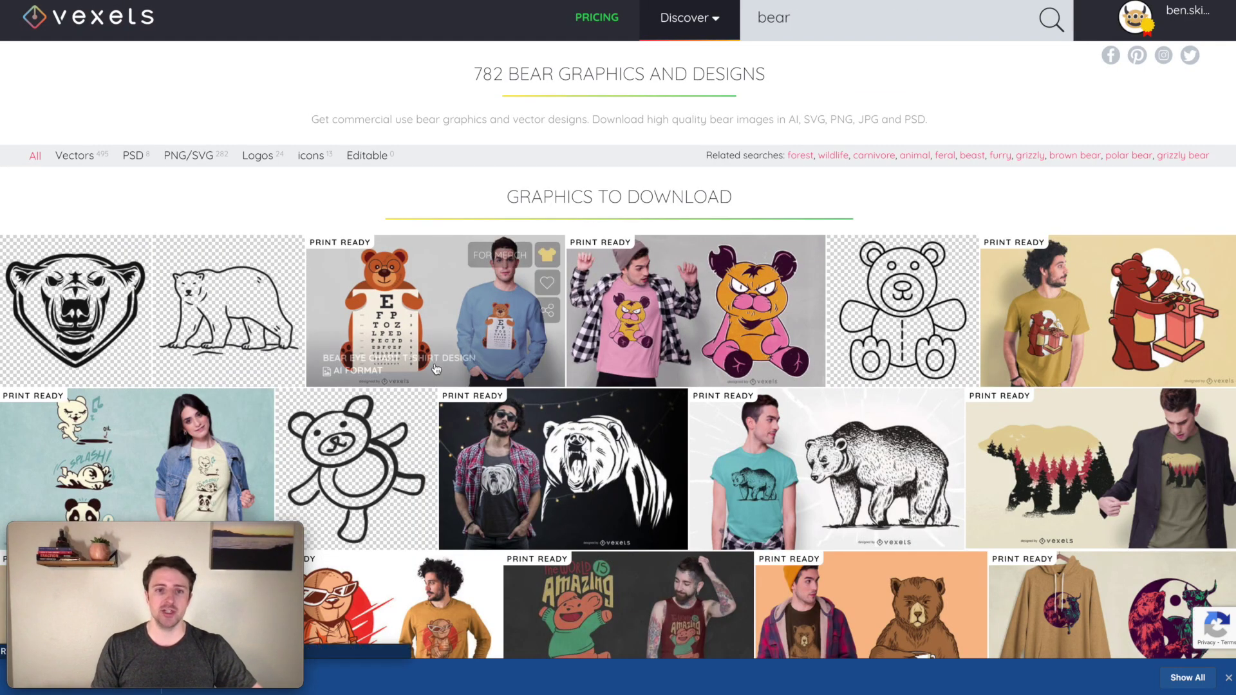
scroll(611, 378, down, 3)
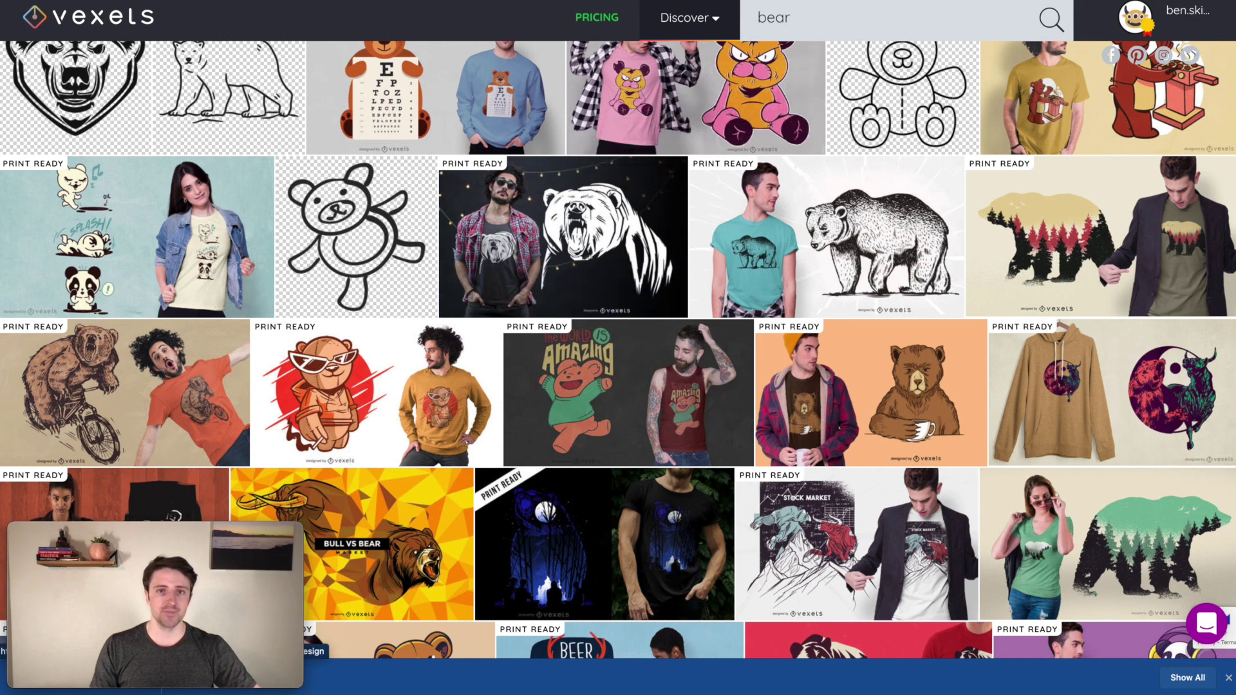
scroll(422, 206, up, 3)
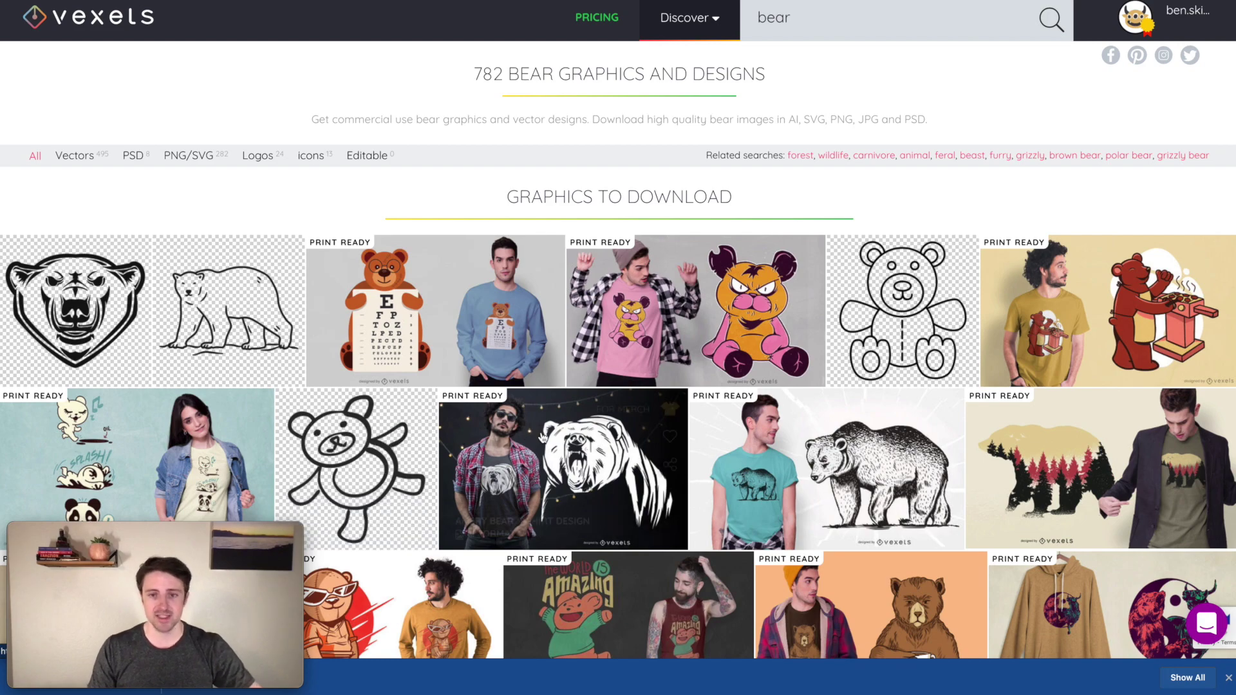
scroll(742, 404, down, 20)
- Page through further pages of the bear search results
click(743, 404)
scroll(600, 384, down, 1)
scroll(600, 384, down, 20)
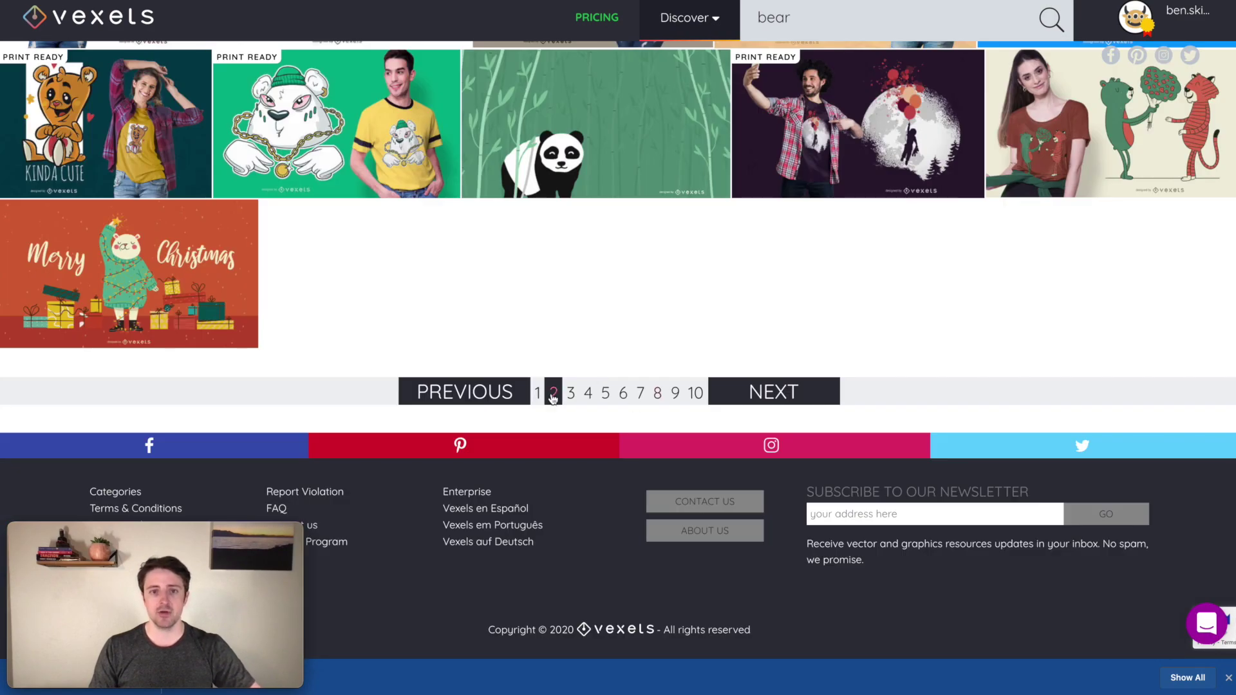
click(587, 393)
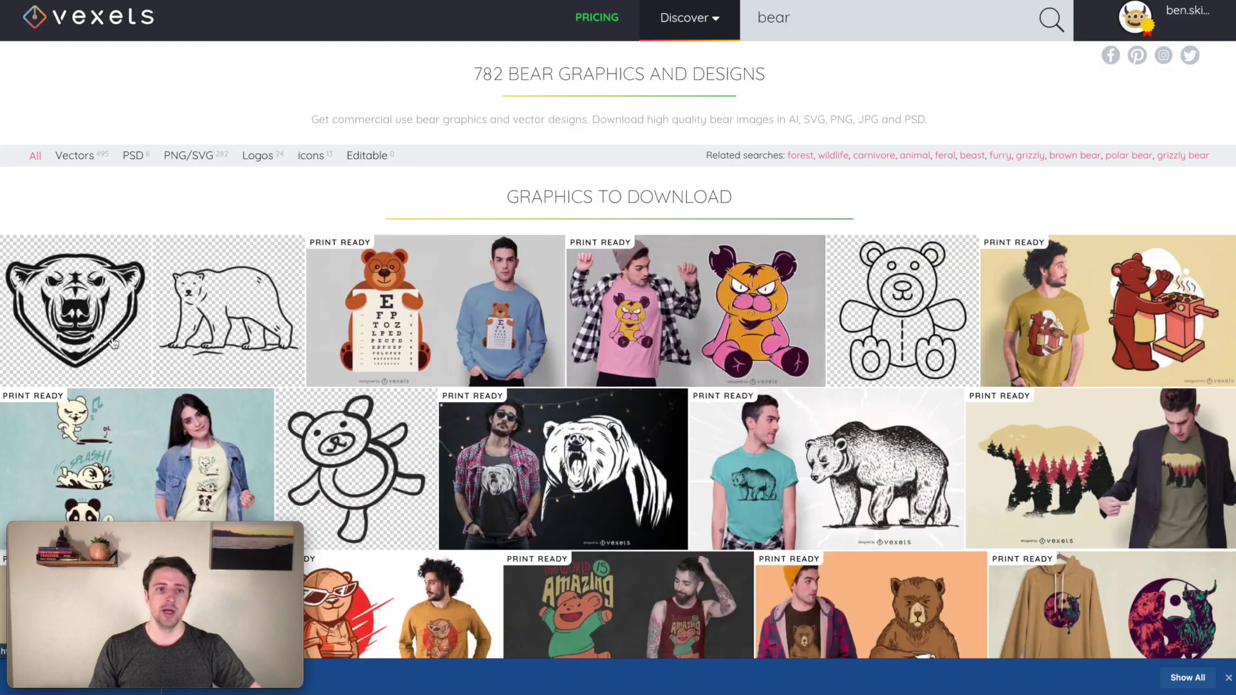
- Open the Grizzly Bear Head High Contrast graphic and show its PNG download sizes
click(58, 300)
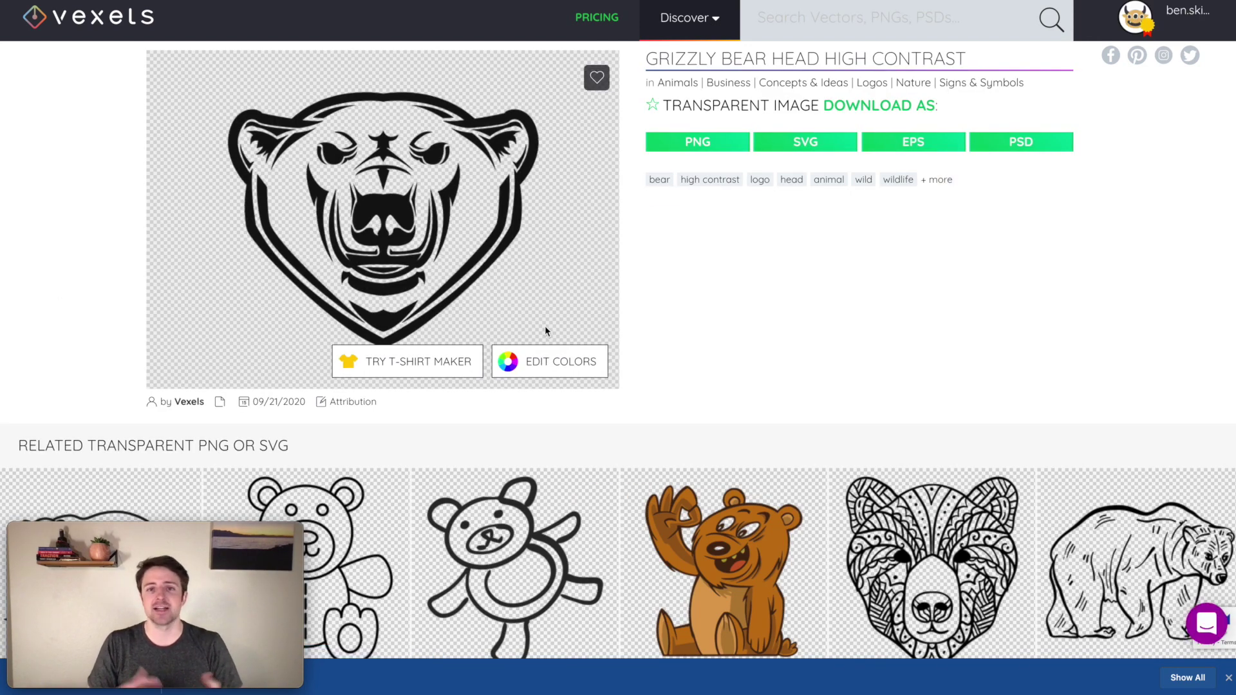
click(697, 142)
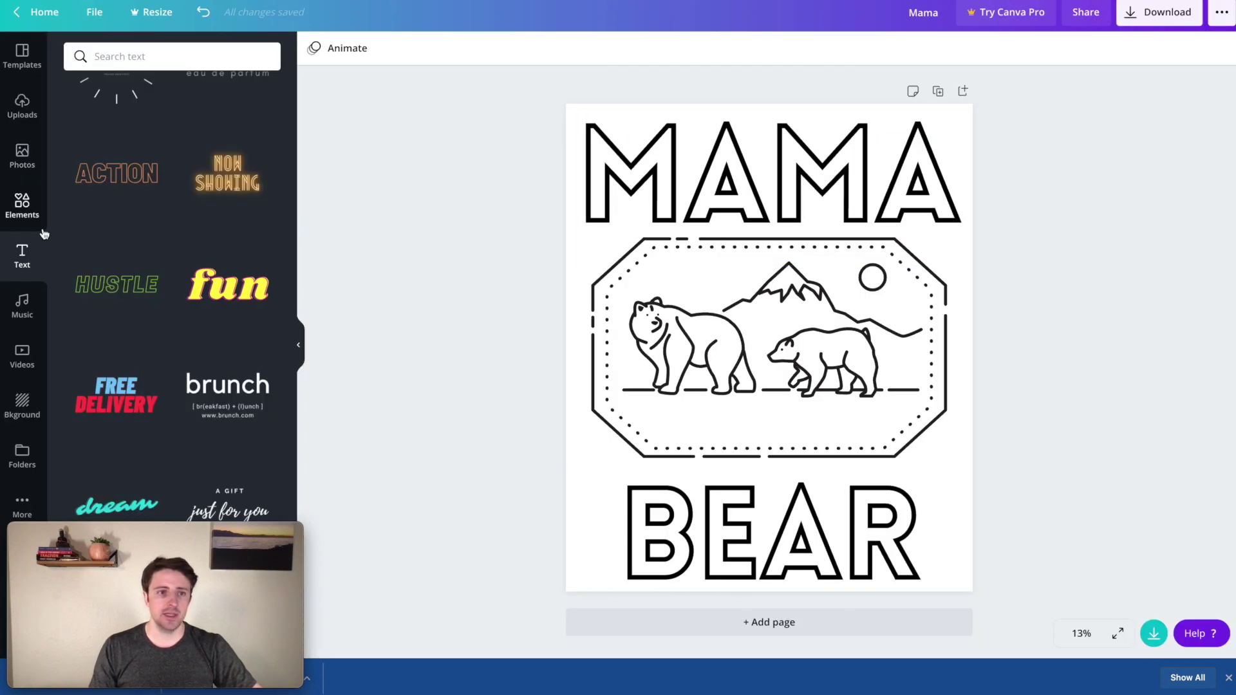
- Upload the downloaded grizzly bear head PNG to Canva and add it to the design
click(22, 106)
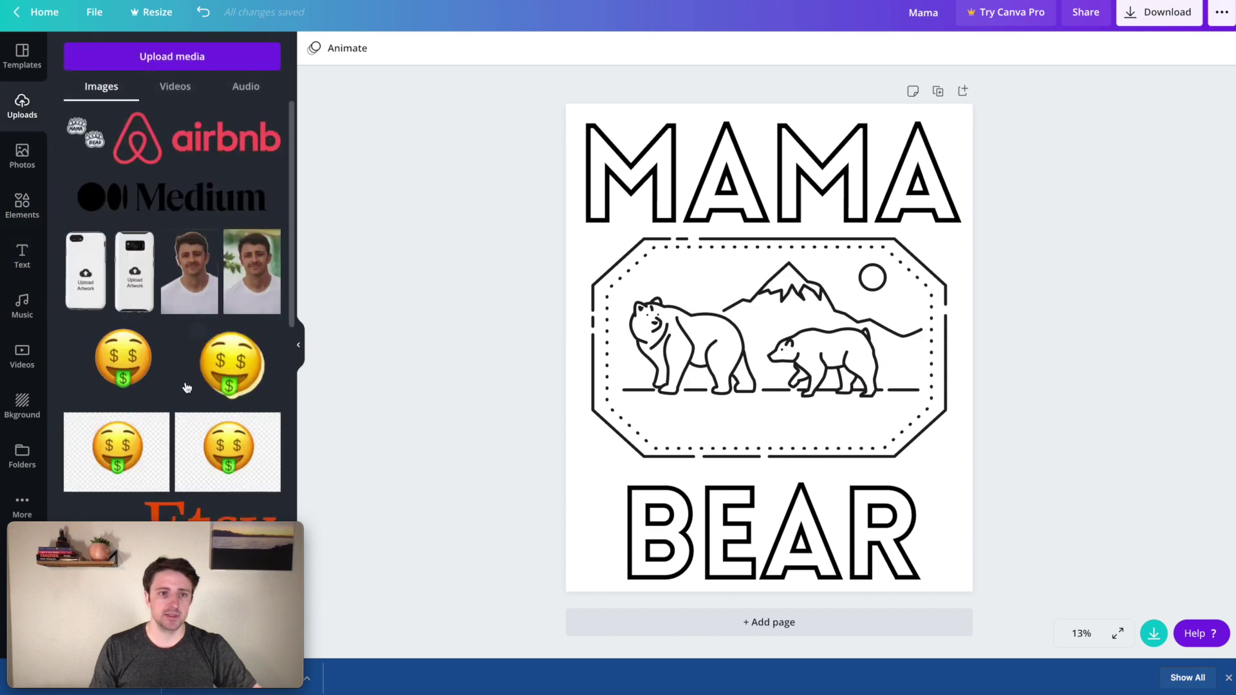
drag(154, 529, 228, 516)
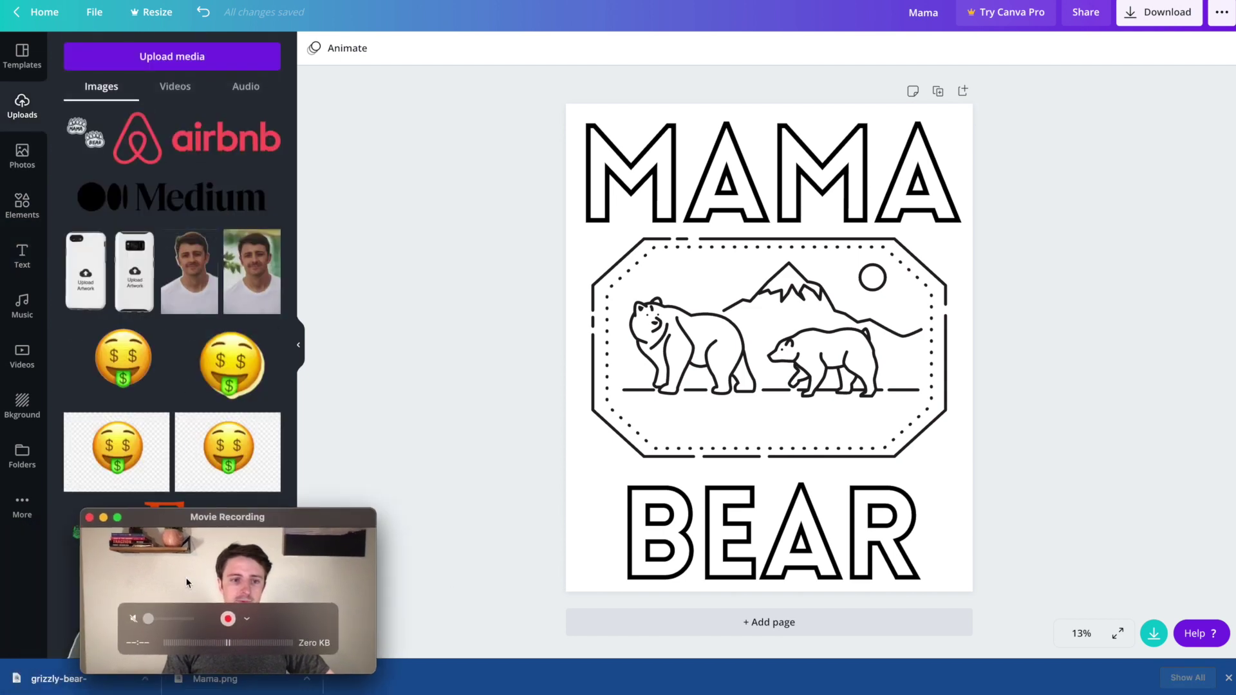
drag(58, 678, 180, 240)
drag(315, 520, 243, 523)
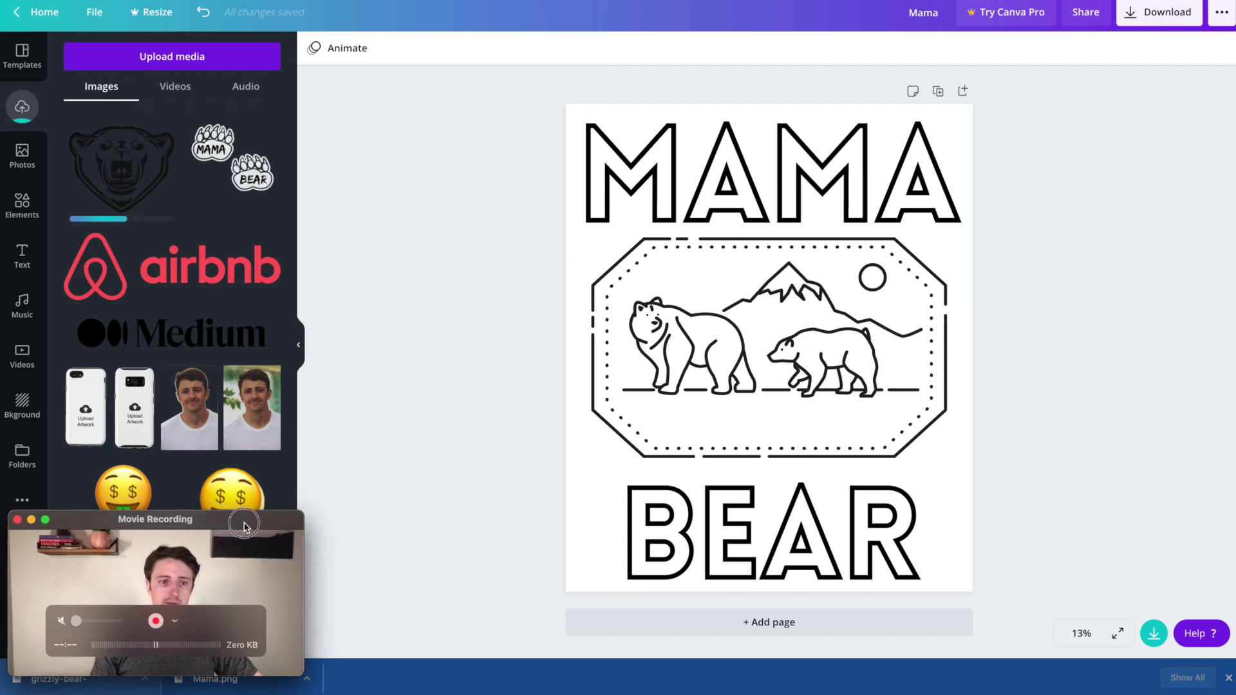
click(122, 170)
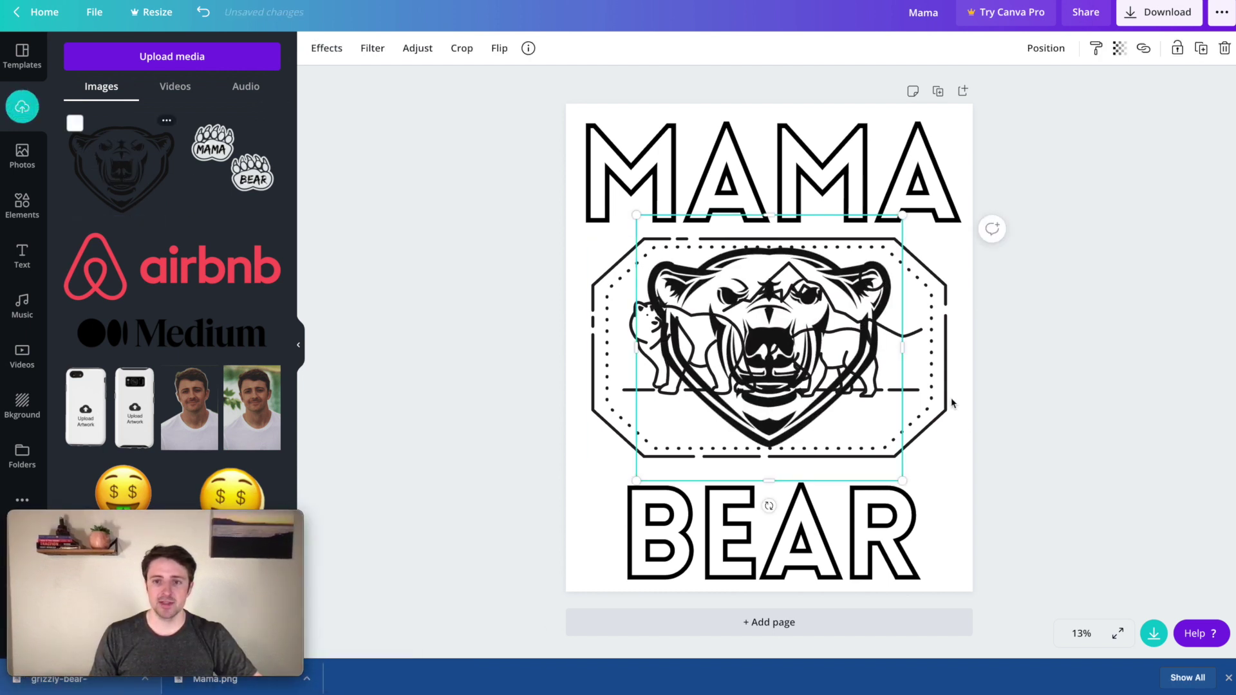
- Delete the octagon bears-and-mountains graphic and centre the bear head between MAMA and BEAR
click(934, 390)
key(Delete)
click(776, 366)
drag(775, 365, 775, 368)
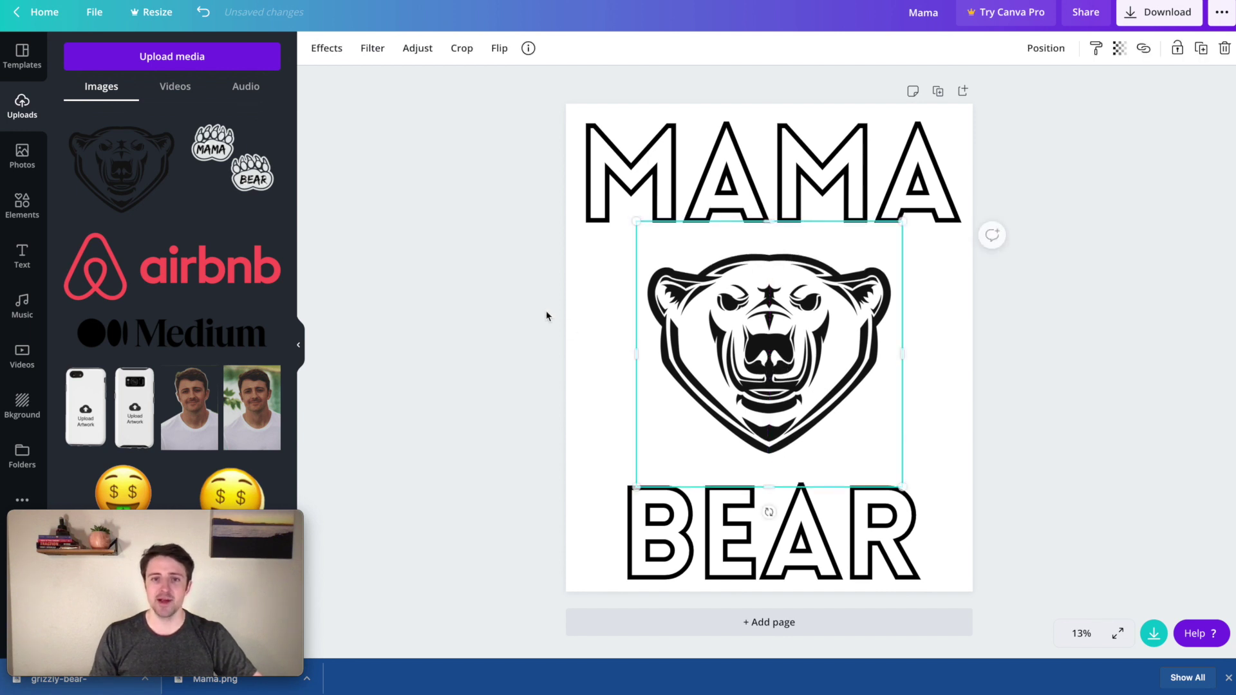
click(478, 293)
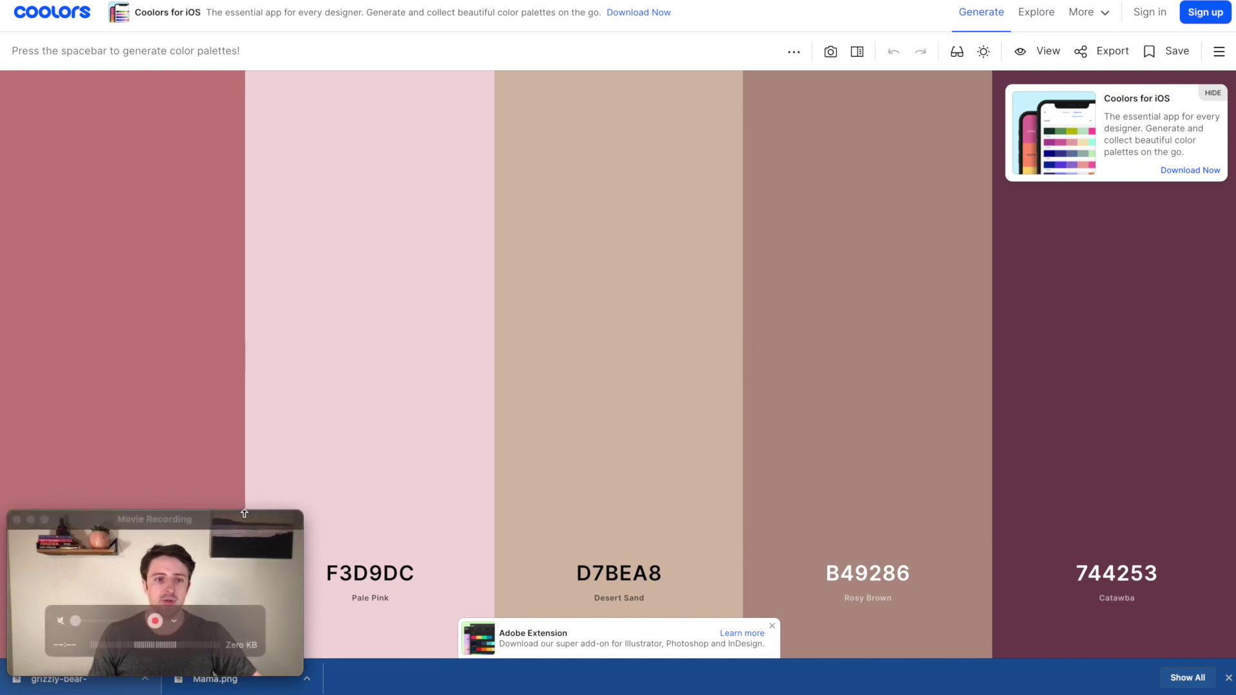
- Set the first Coolors colour to Van Dyke Brown 653818 and lock it
drag(240, 518, 1161, 524)
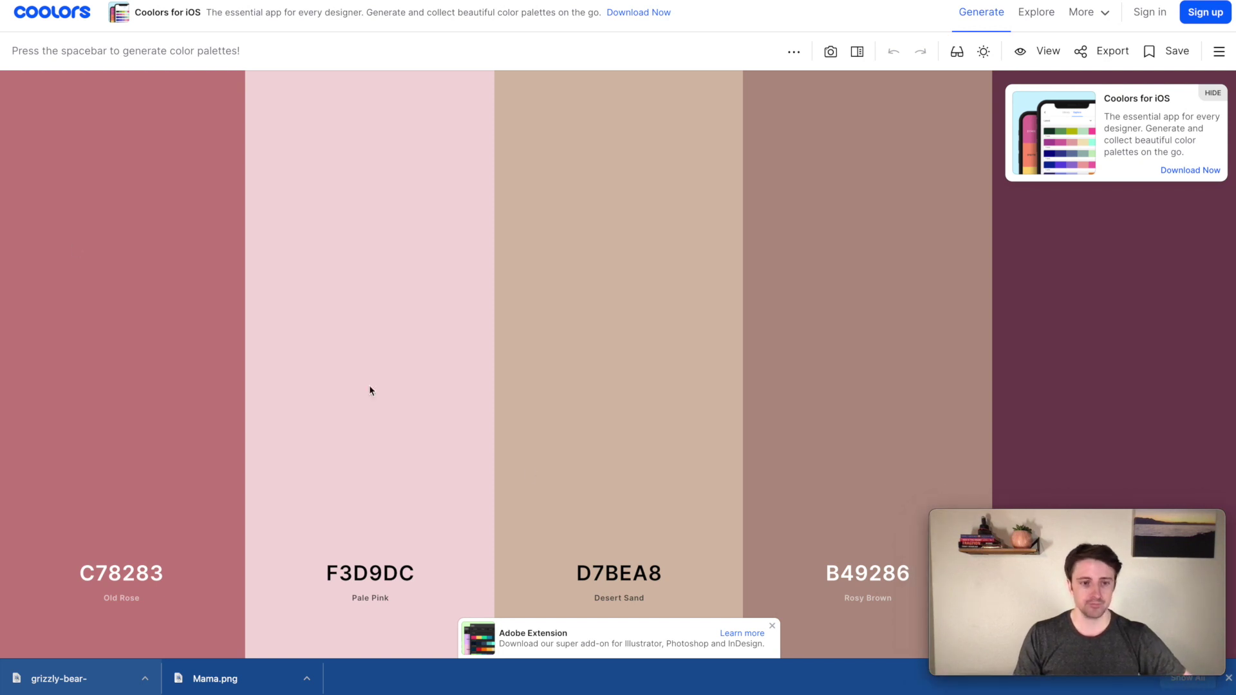
click(137, 580)
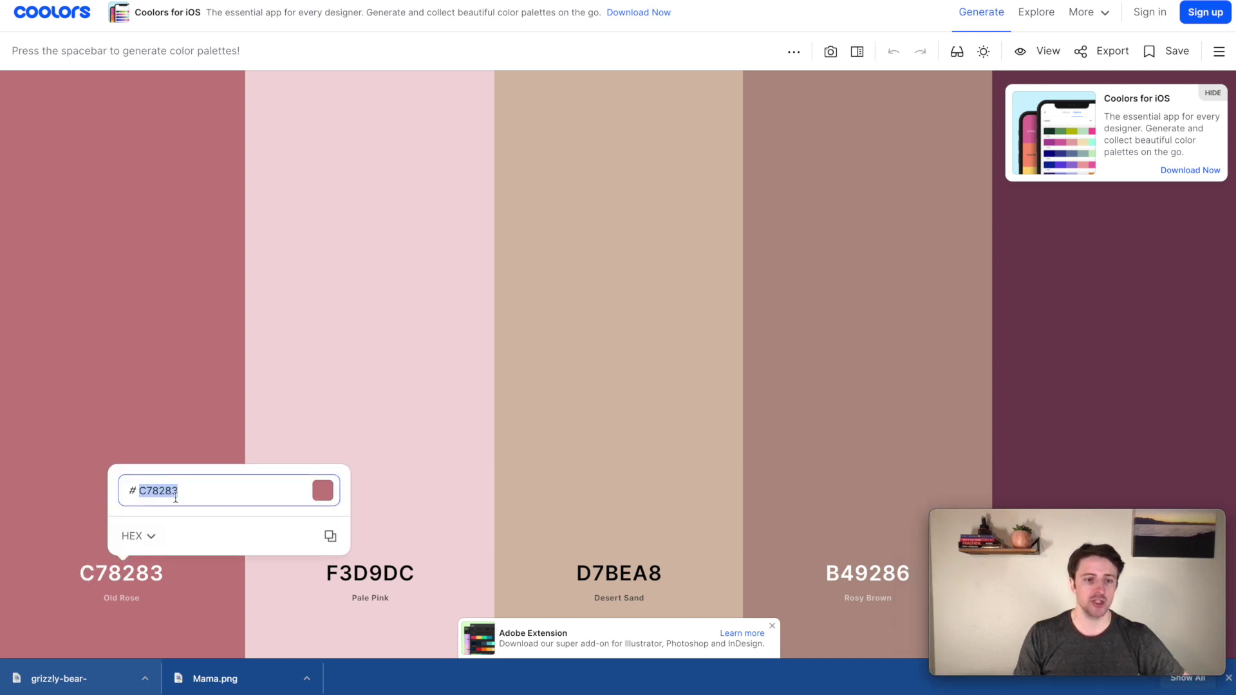
text(653818)
click(166, 380)
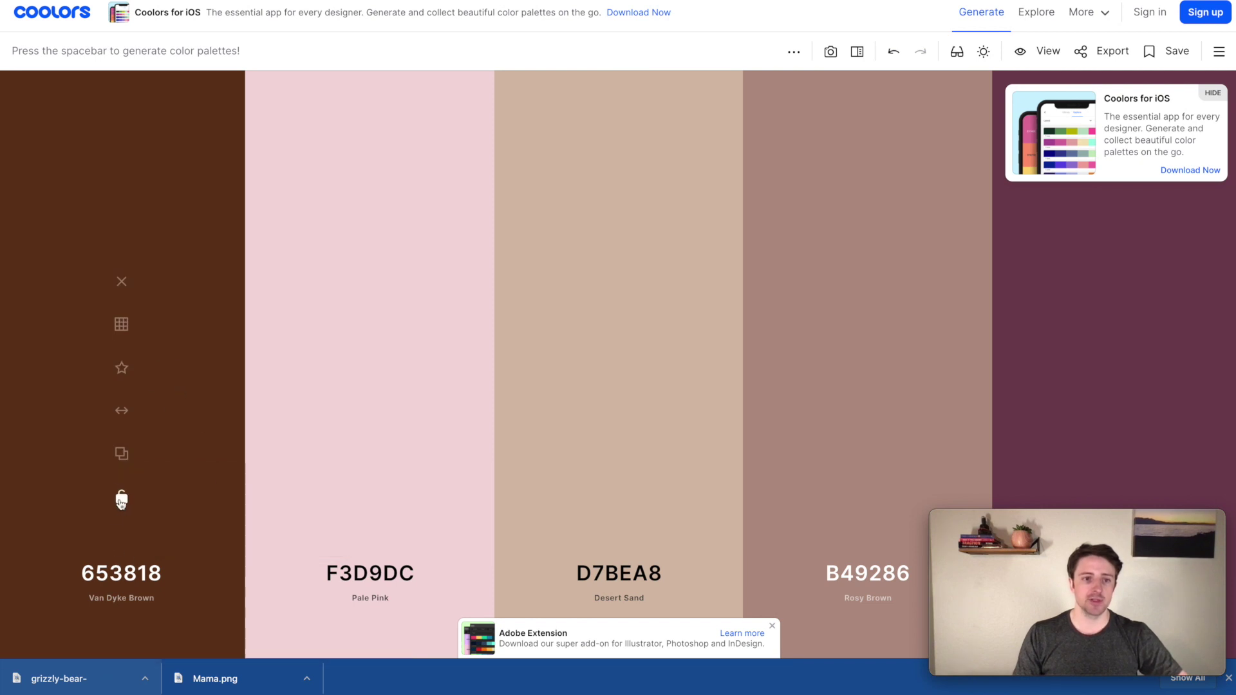
click(121, 500)
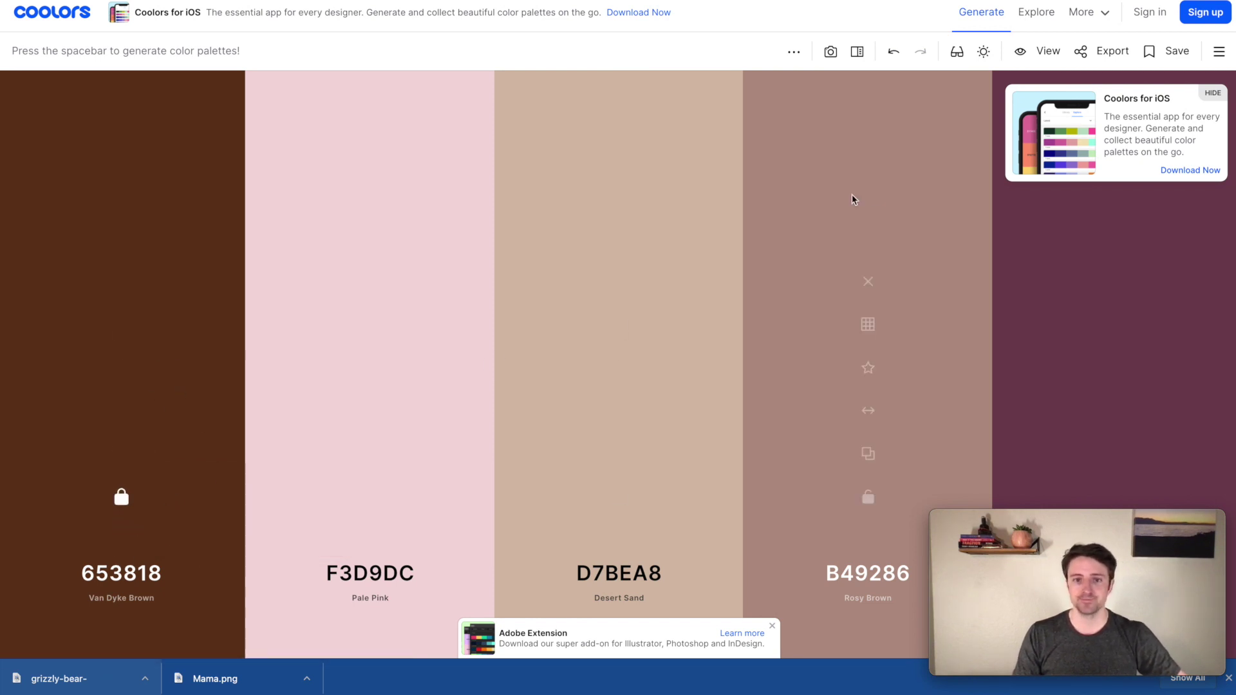
- Regenerate palettes around the brown until peach tones appear, then select the F8BD7F hex code
key(space)
key(space)
key(space)
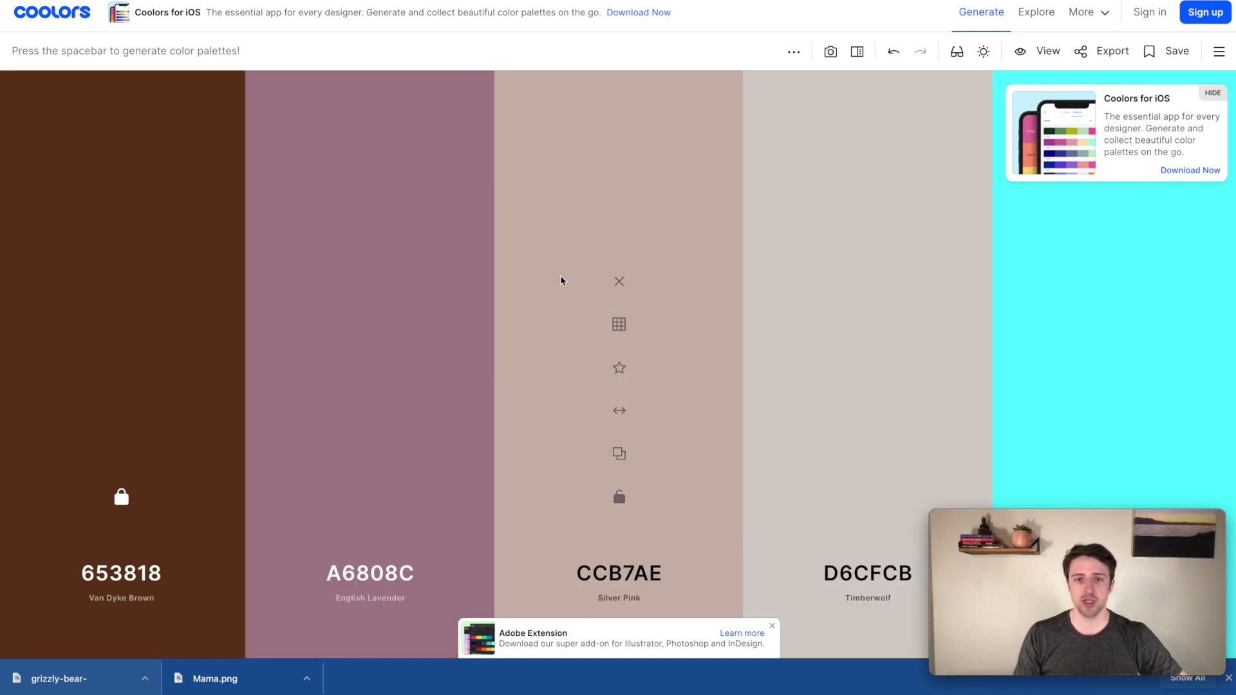
key(space)
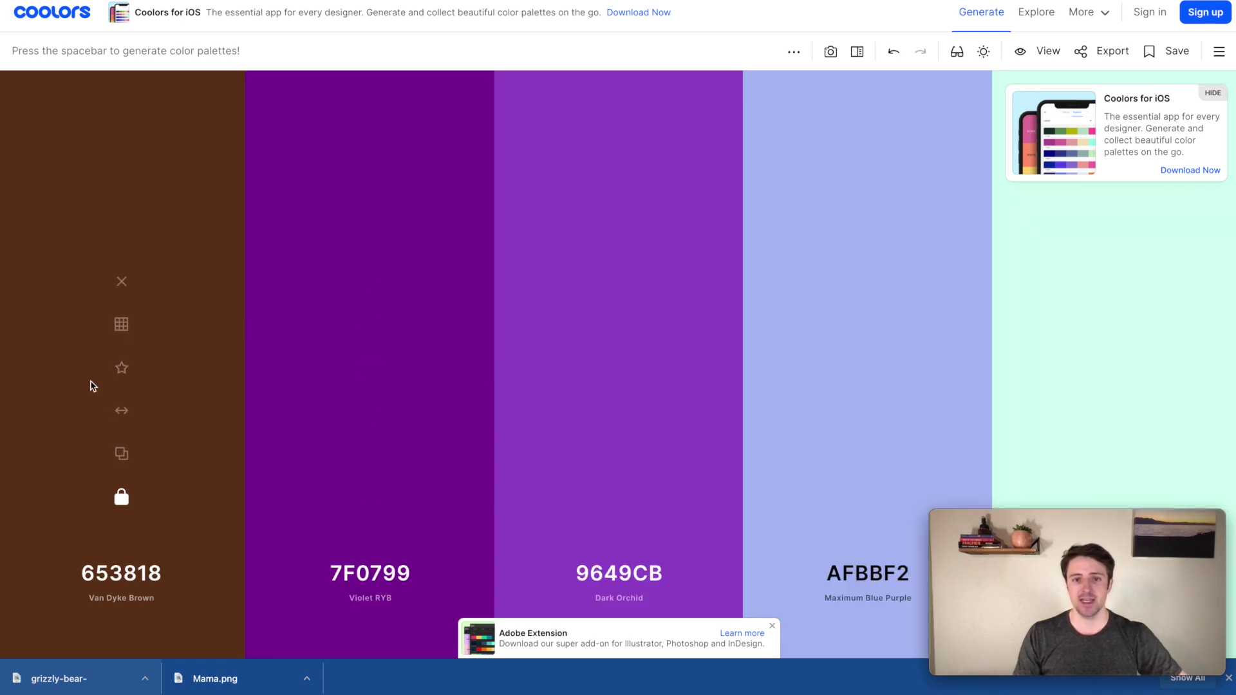
key(space)
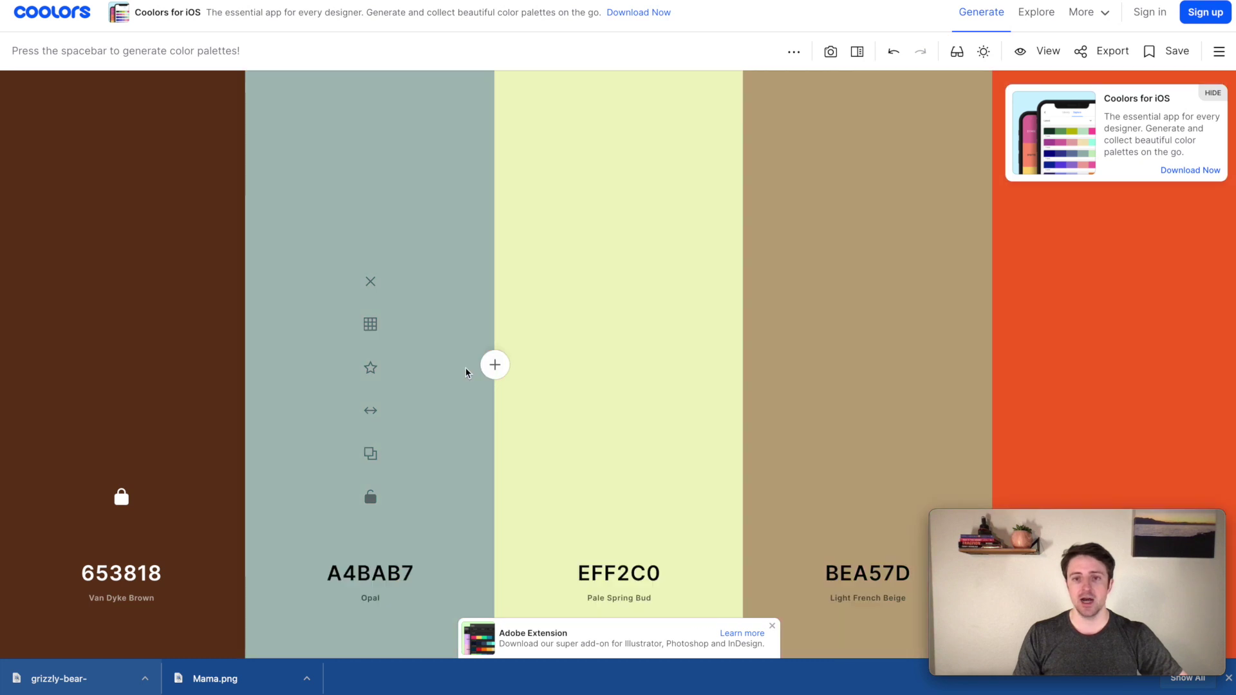
key(space)
key(space)
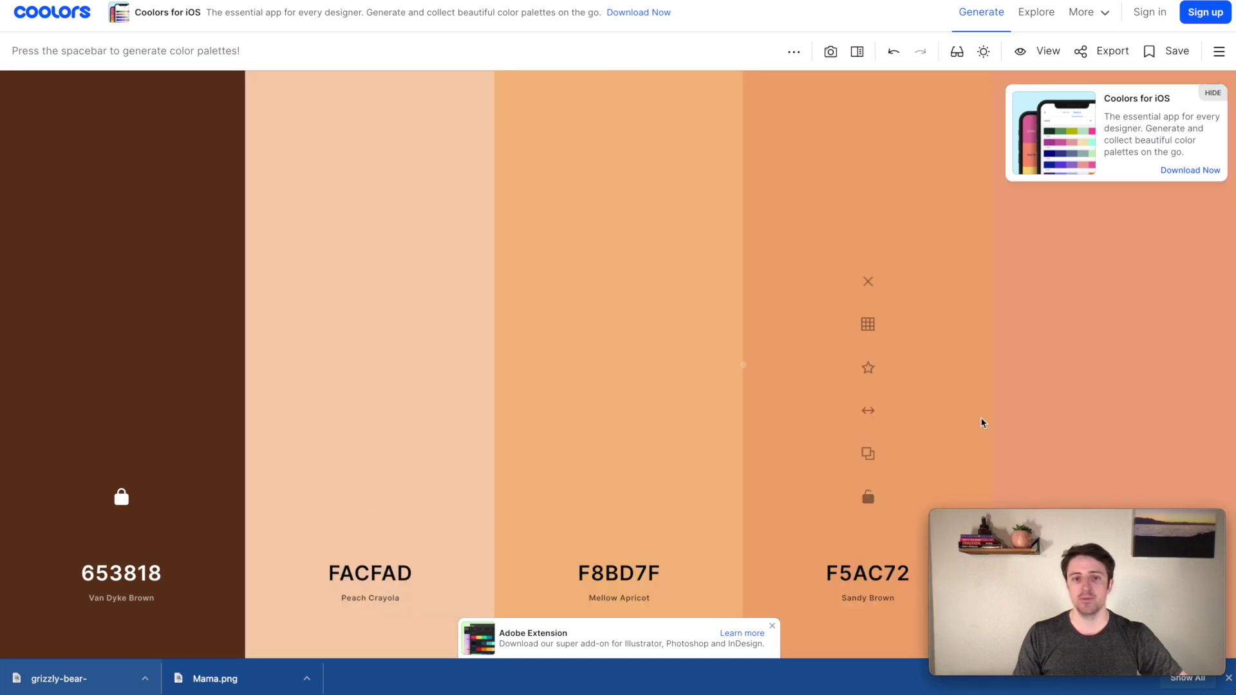
click(374, 572)
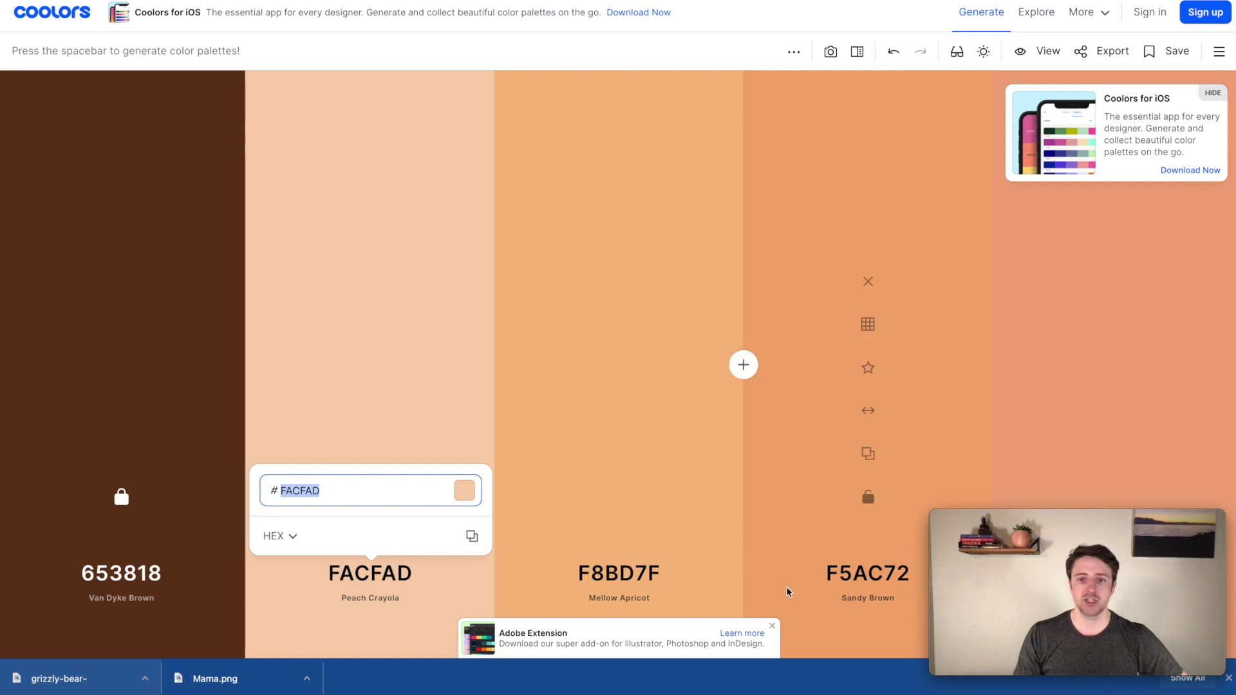
click(615, 571)
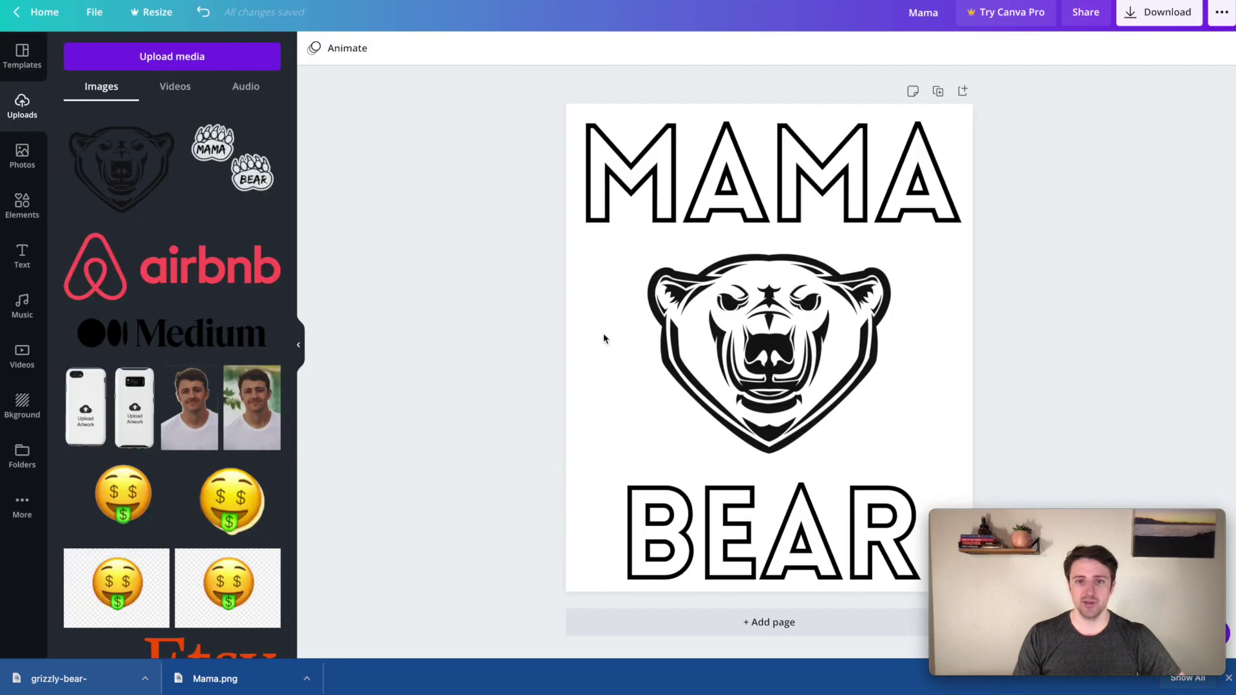
- Colour the MAMA text with a new custom colour #F8BD7F
click(778, 204)
click(526, 57)
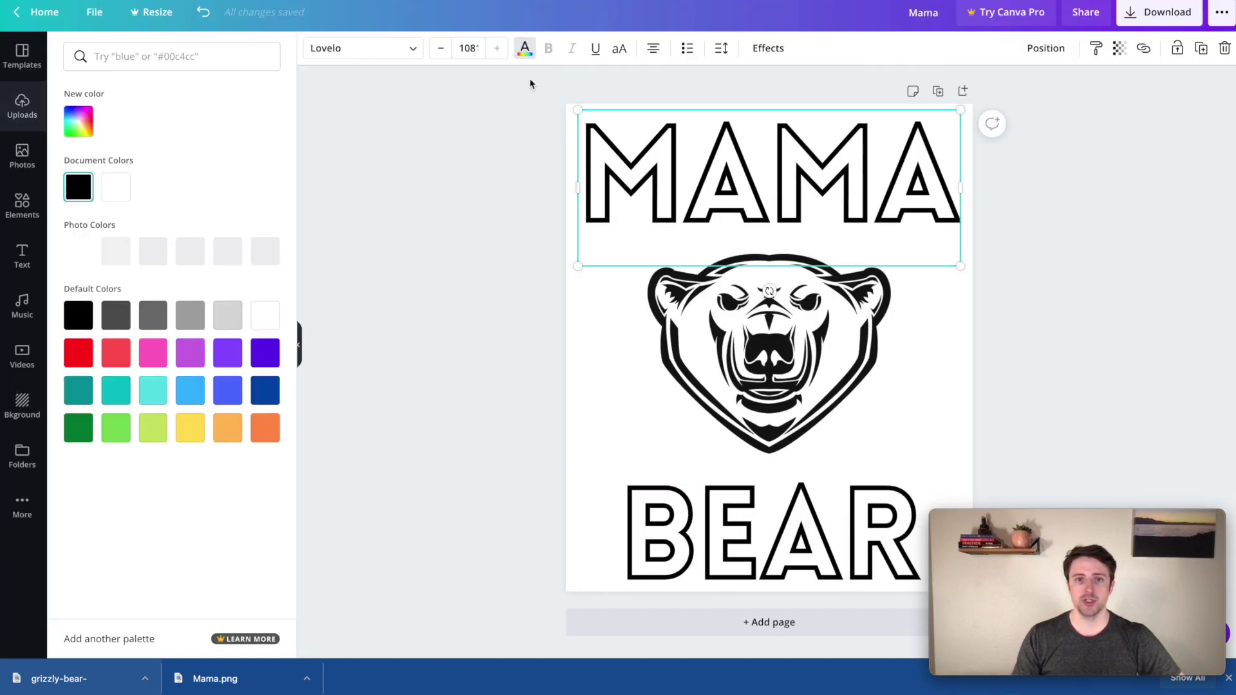
click(78, 122)
text(#F8BD7F)
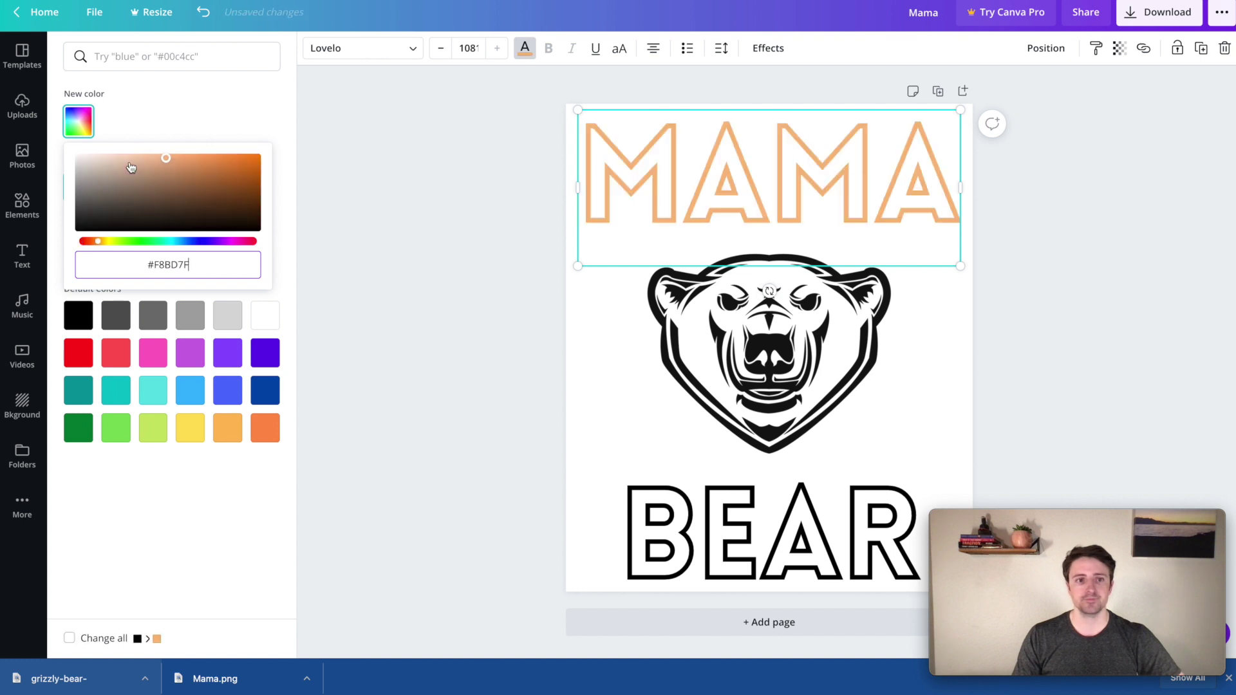
- Colour the BEAR text with the same peach F8BD7F document swatch
click(769, 360)
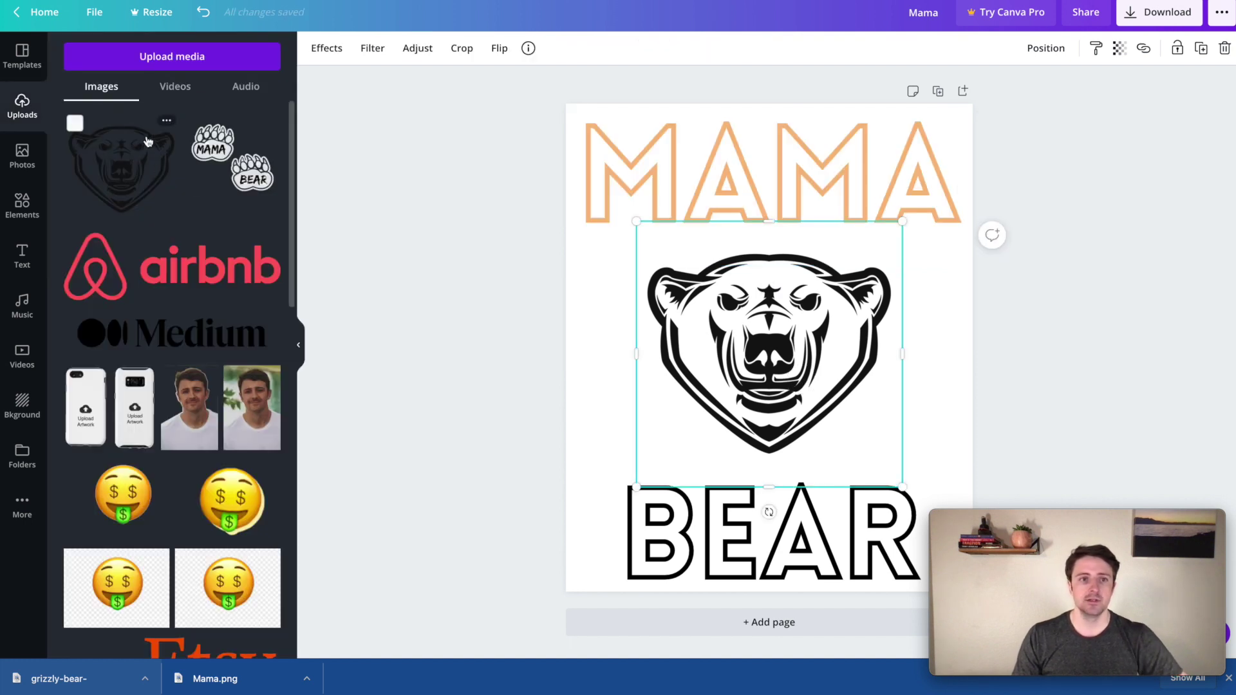
click(843, 497)
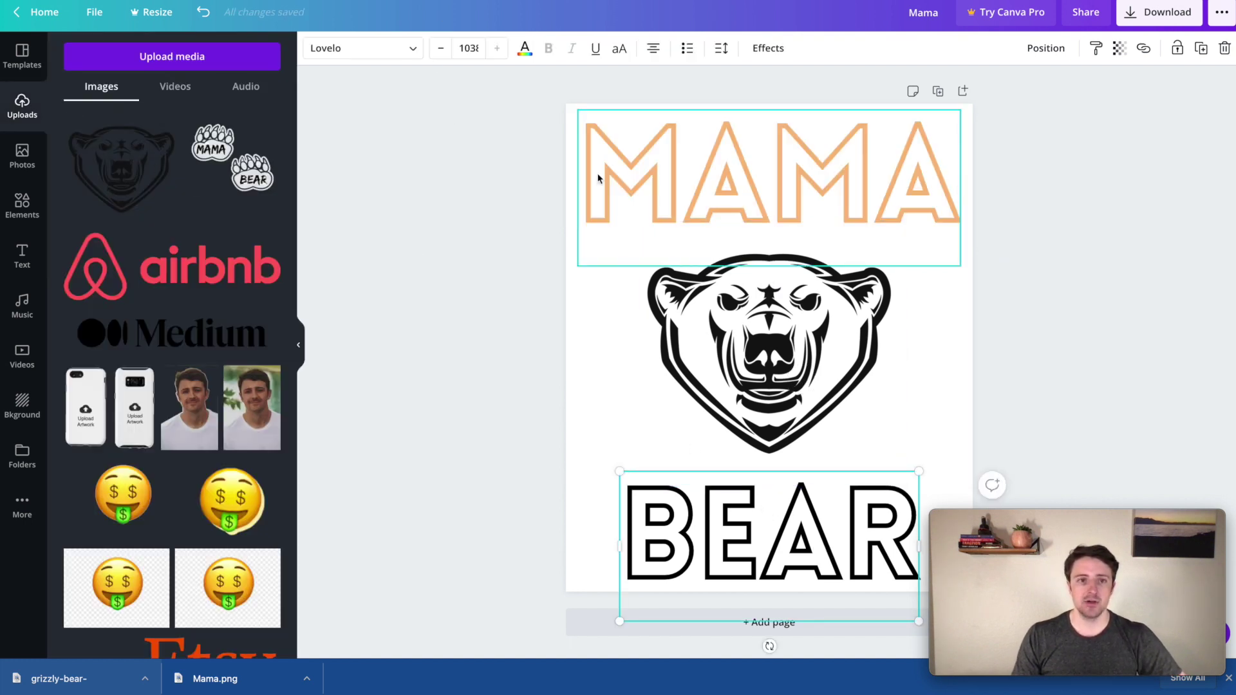
click(526, 48)
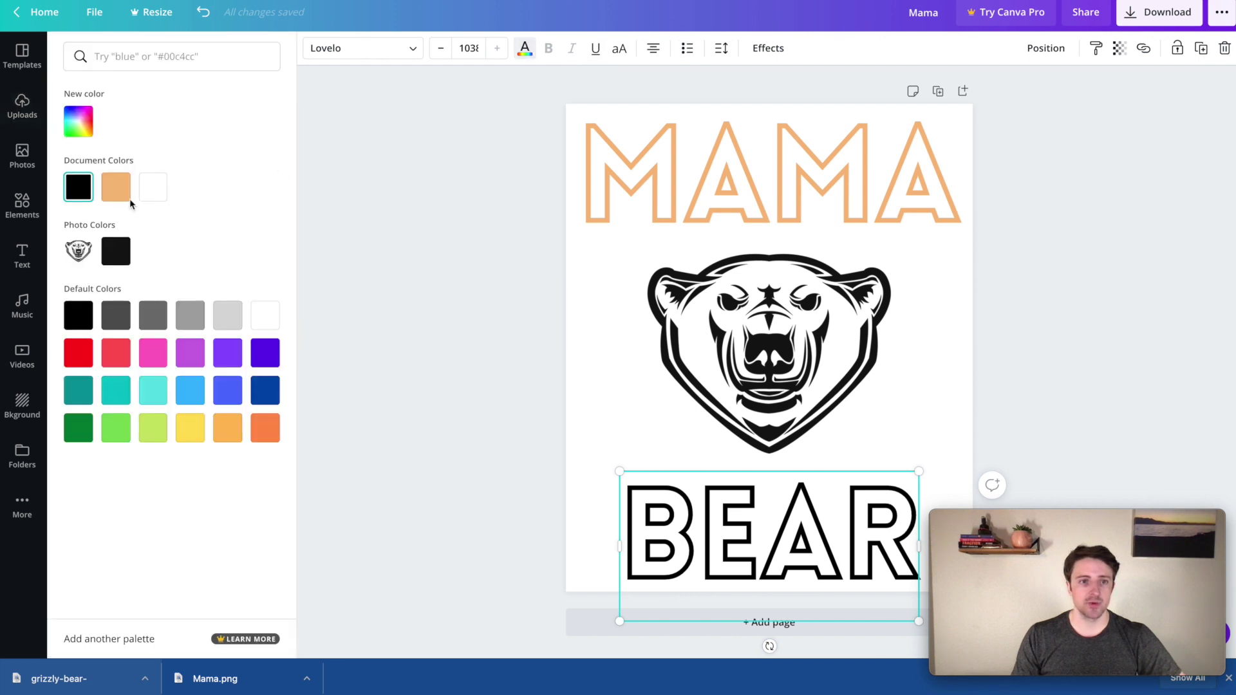
click(116, 188)
click(515, 201)
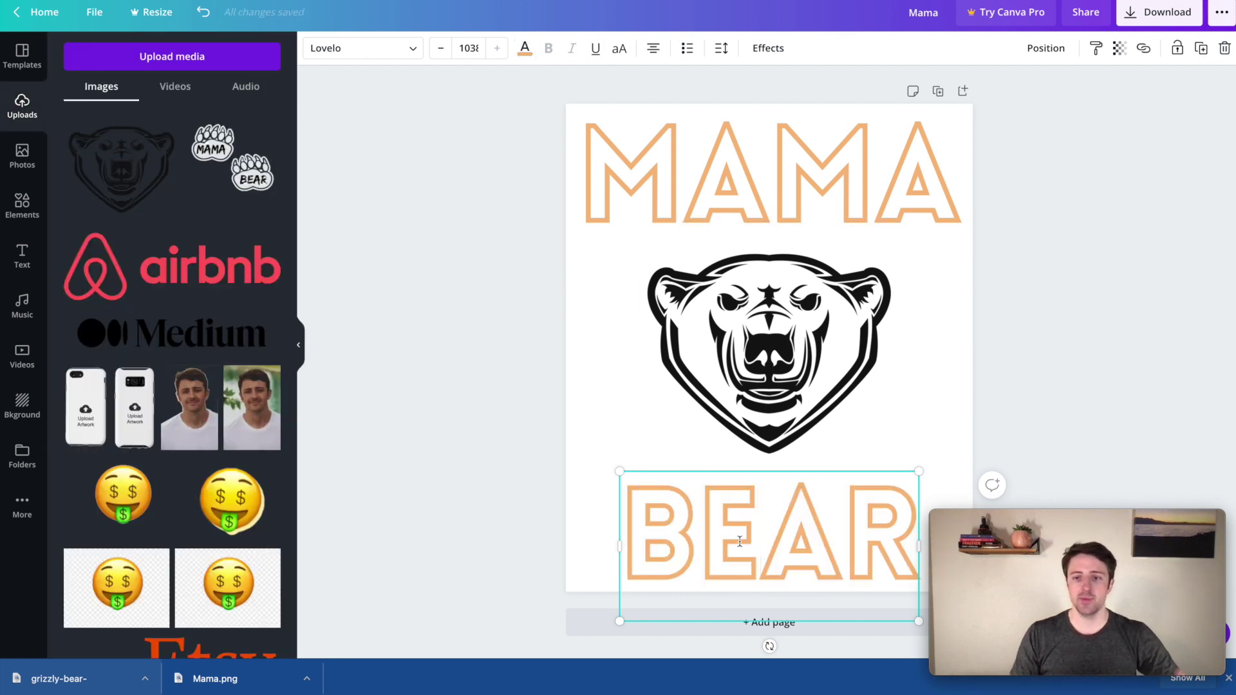
key(ctrl+Tab)
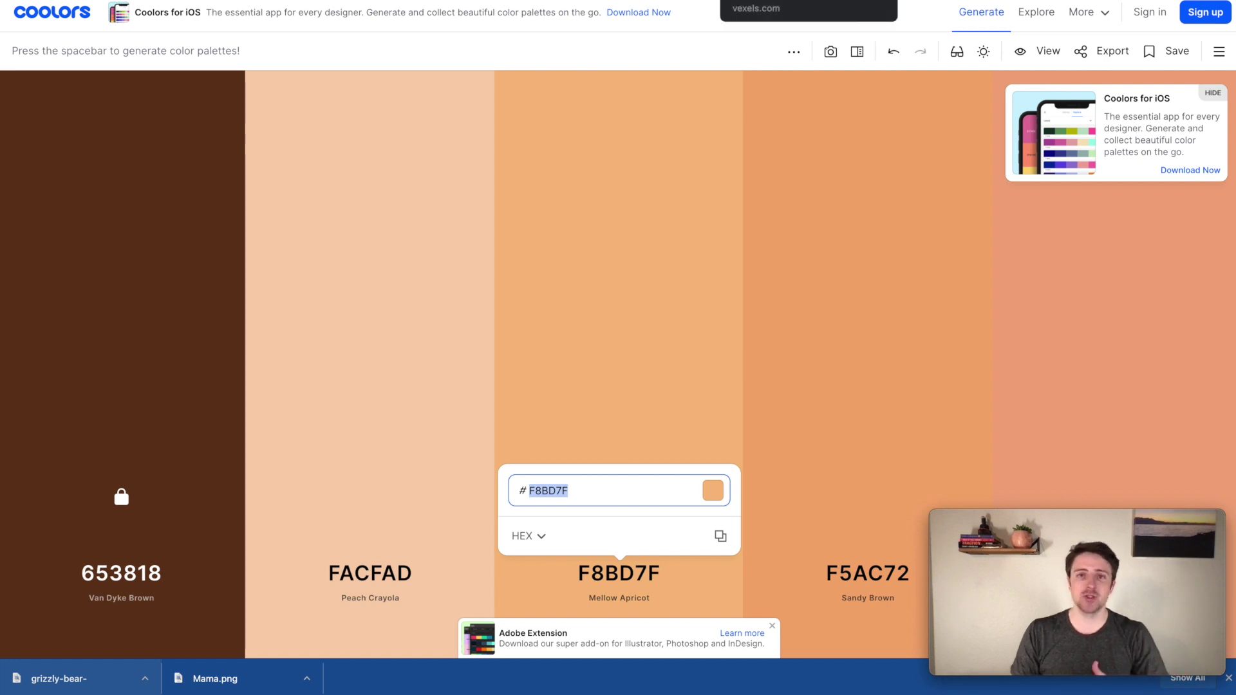
key(ctrl+Tab)
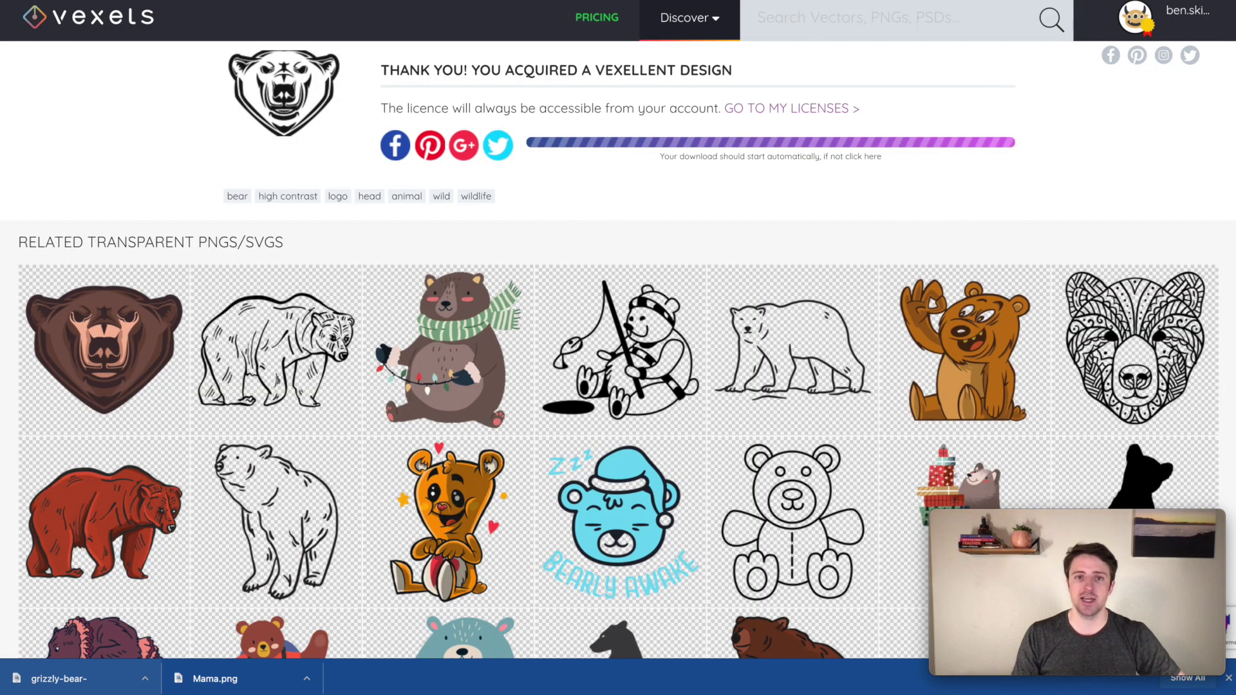
key(ctrl+shift+Tab)
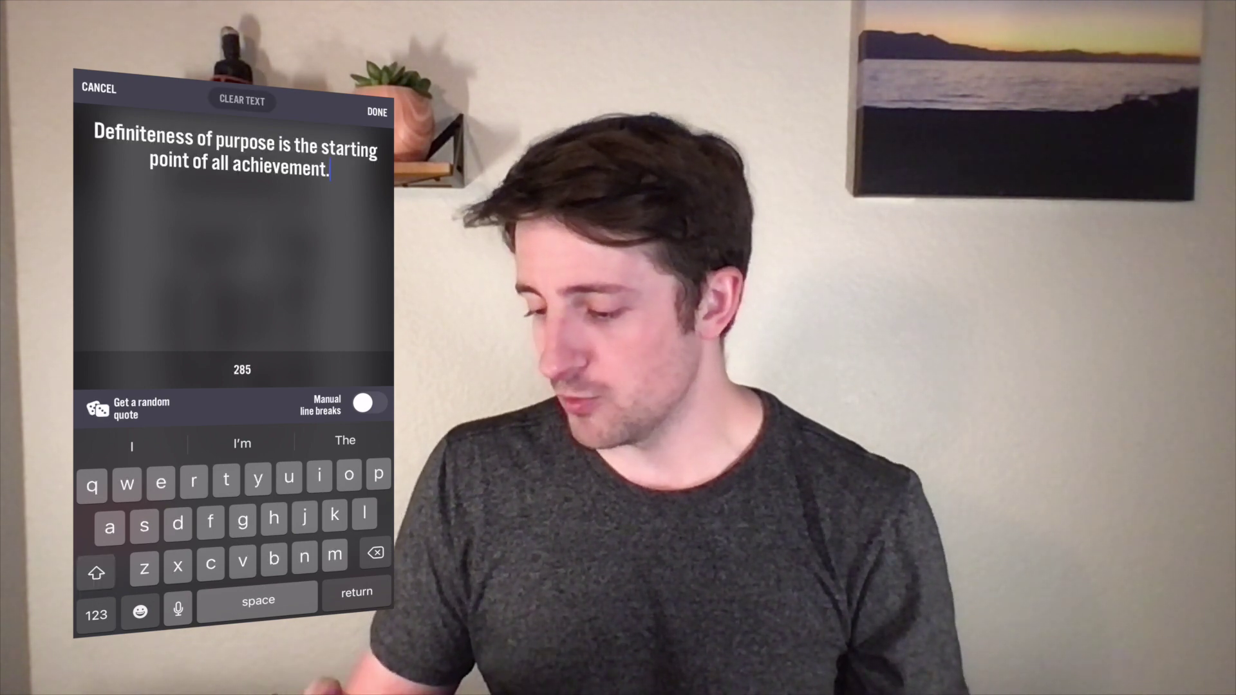
- Confirm the definiteness-of-purpose quote and apply the blocky Daniel Fernandez lettering style
click(377, 111)
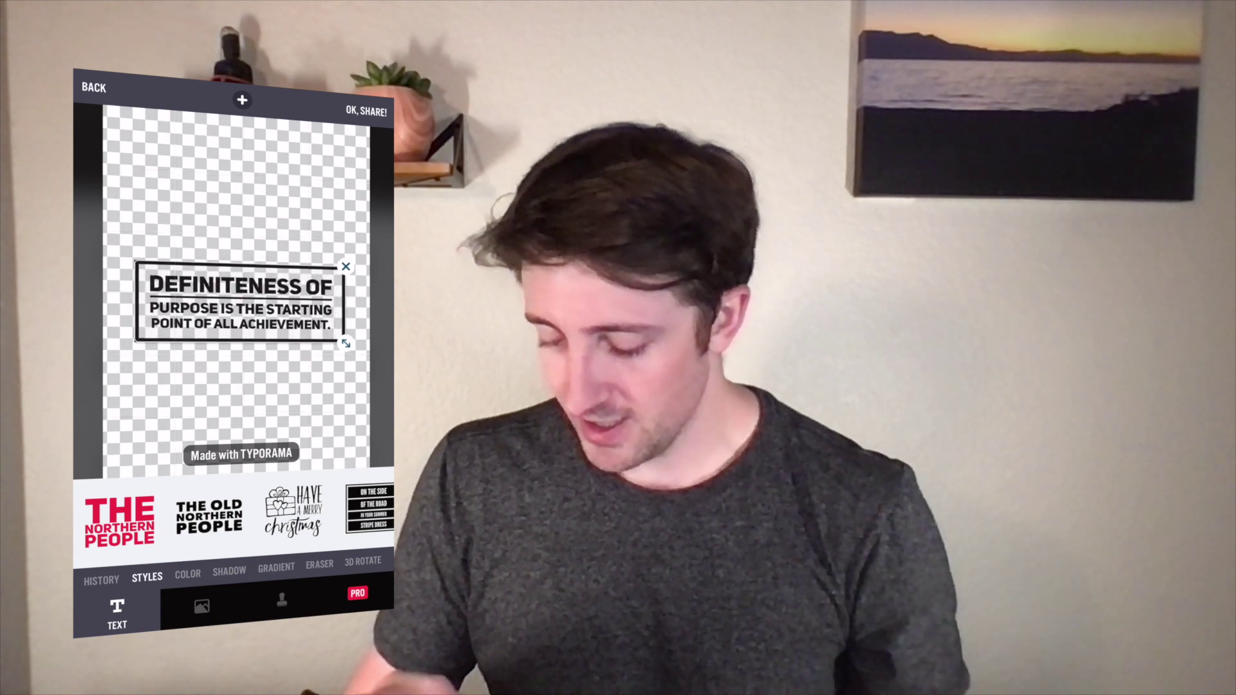
scroll(232, 515, right, 5)
click(310, 512)
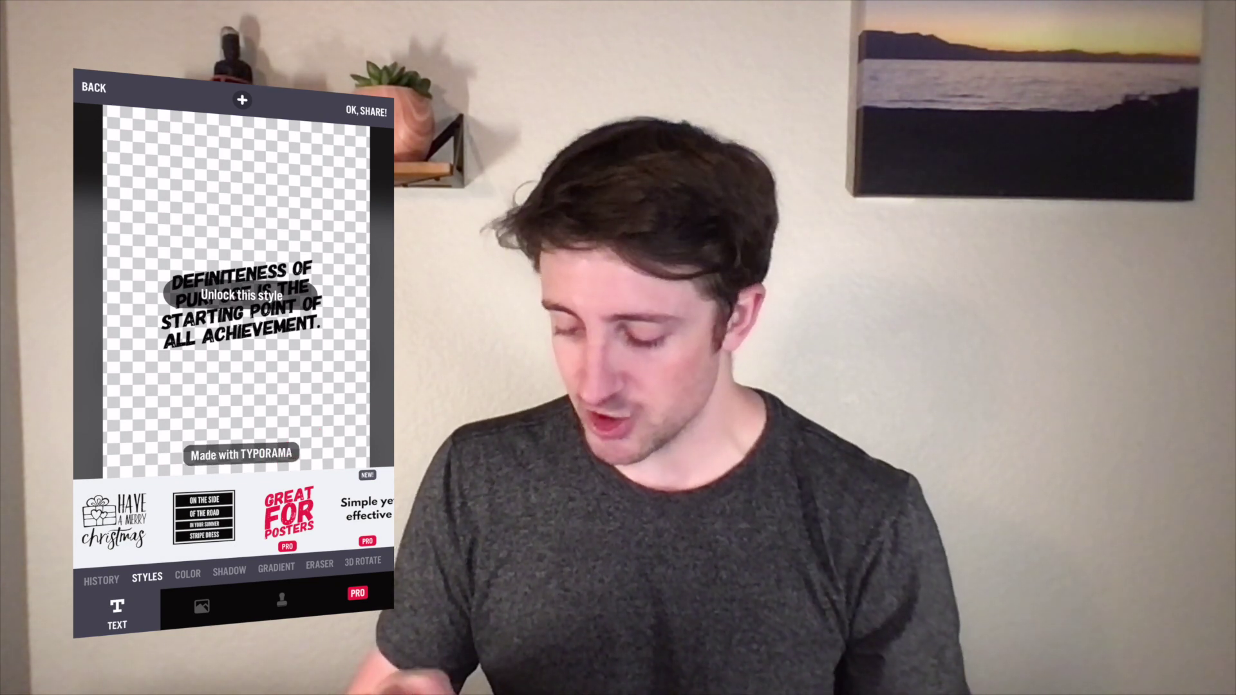
scroll(231, 518, right, 2)
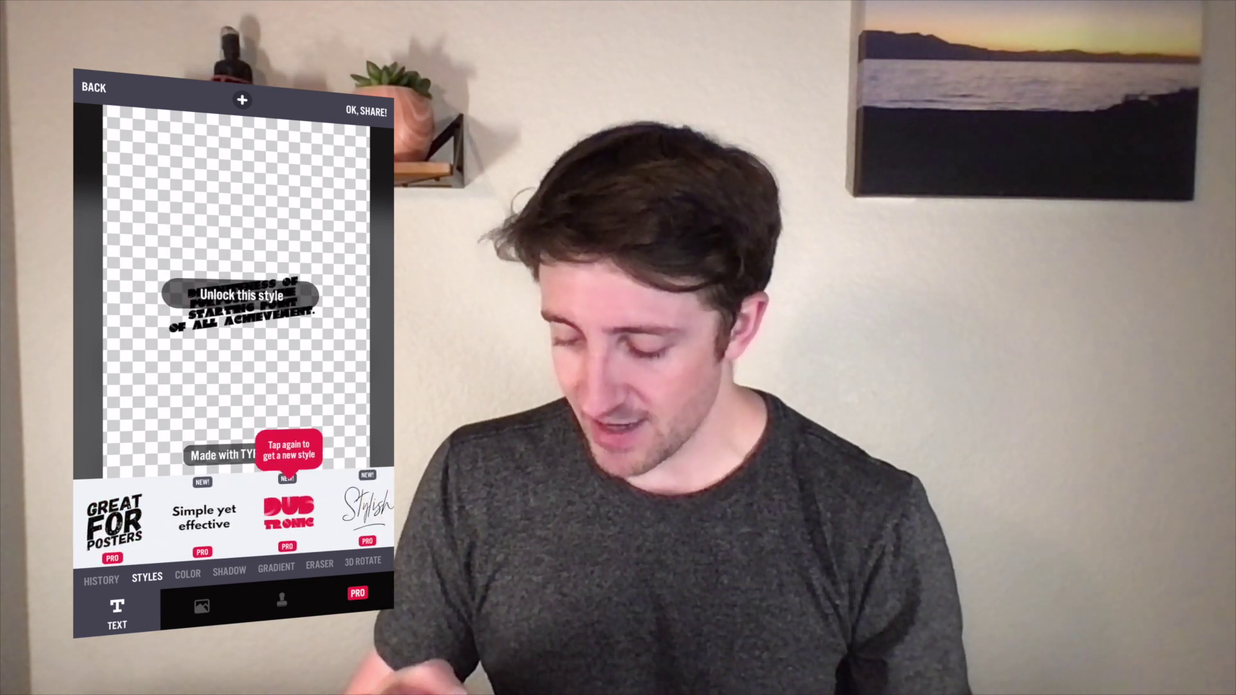
scroll(232, 518, right, 3)
scroll(232, 518, right, 1)
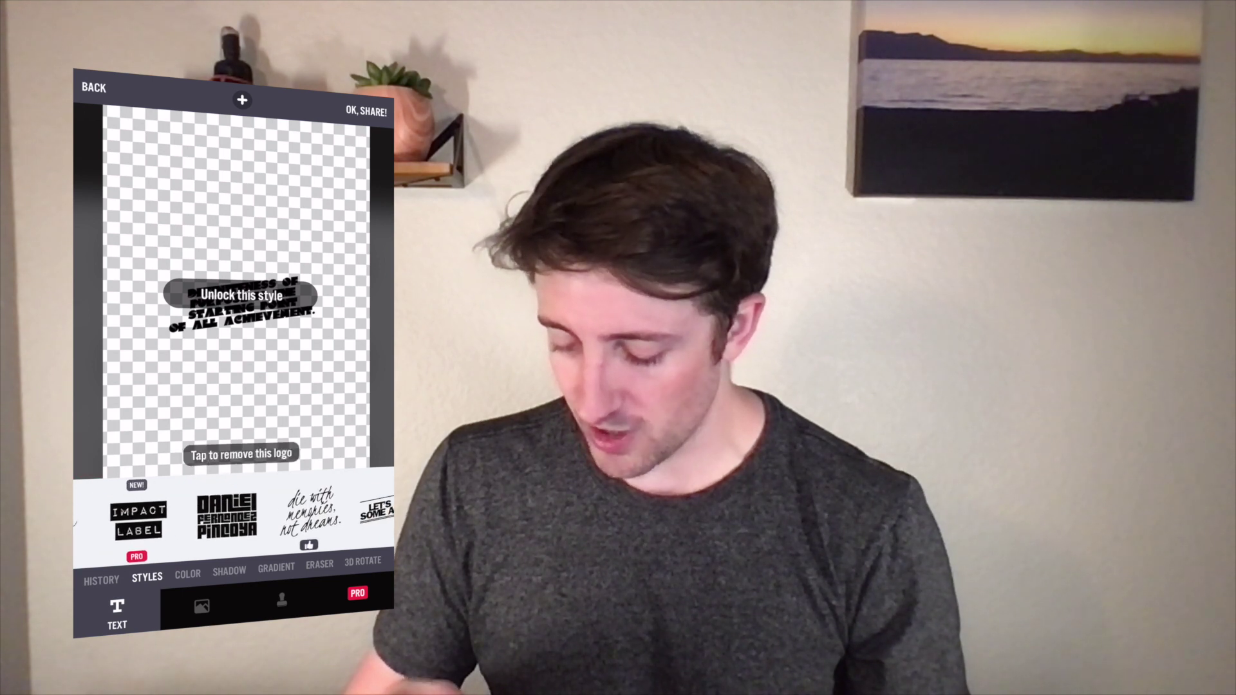
click(227, 515)
click(187, 573)
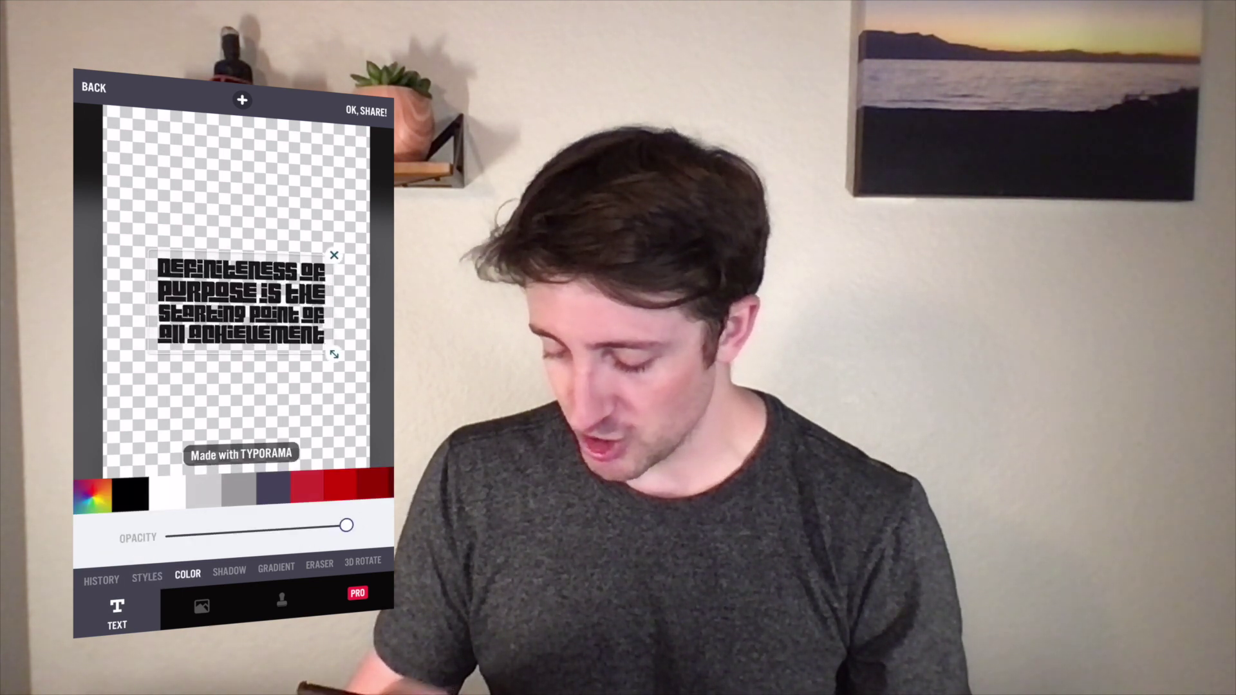
- Apply the slanted-lined 'Let's see some action' style to the quote, trying its layouts
click(147, 577)
drag(290, 514, 193, 515)
click(255, 513)
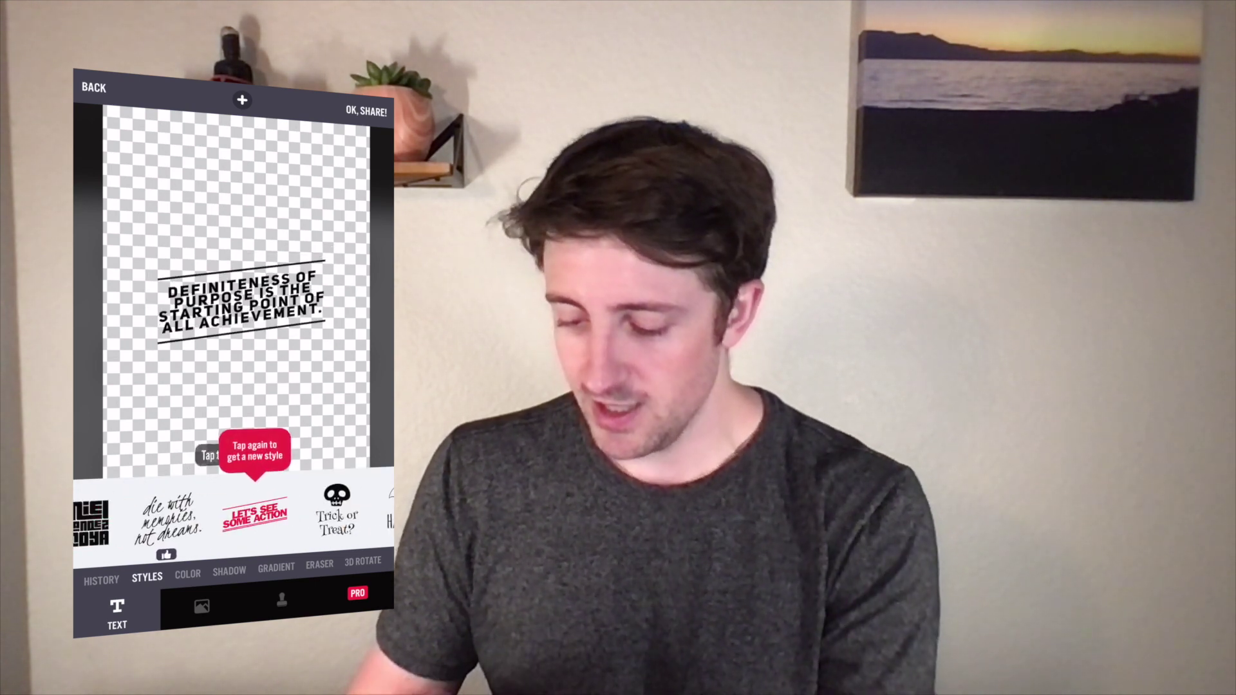
click(255, 513)
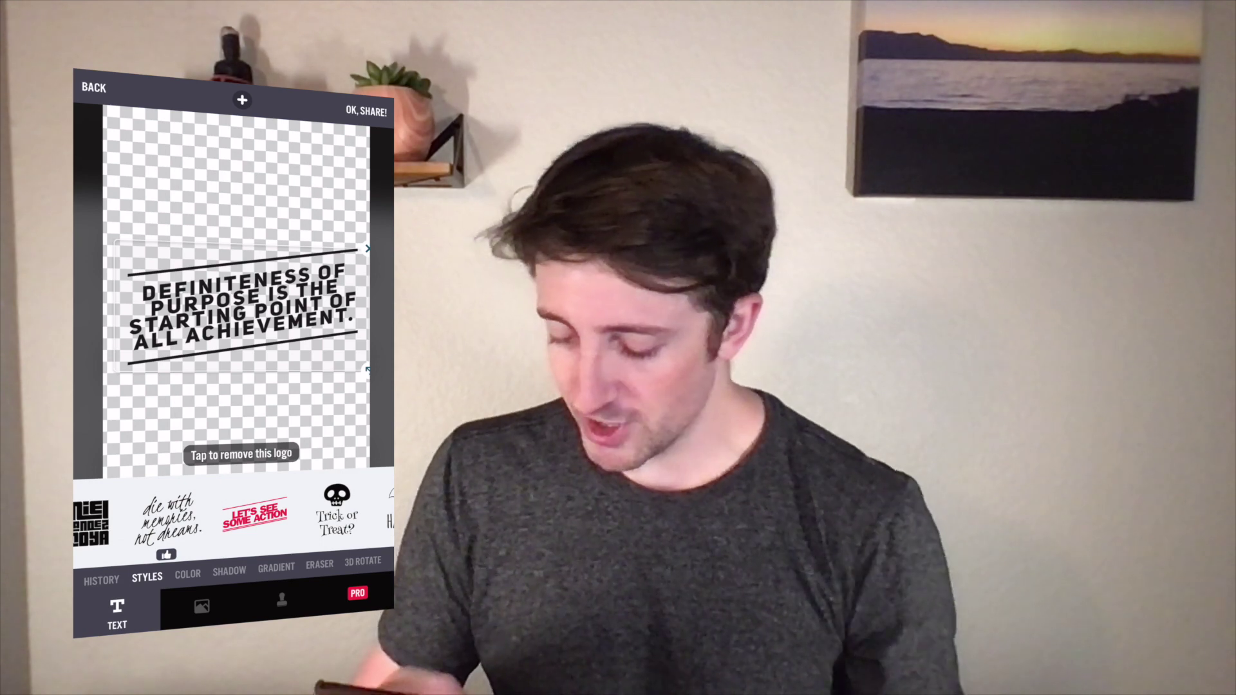
- Colour the quote bright red, then give it a red-to-cyan gradient
click(188, 574)
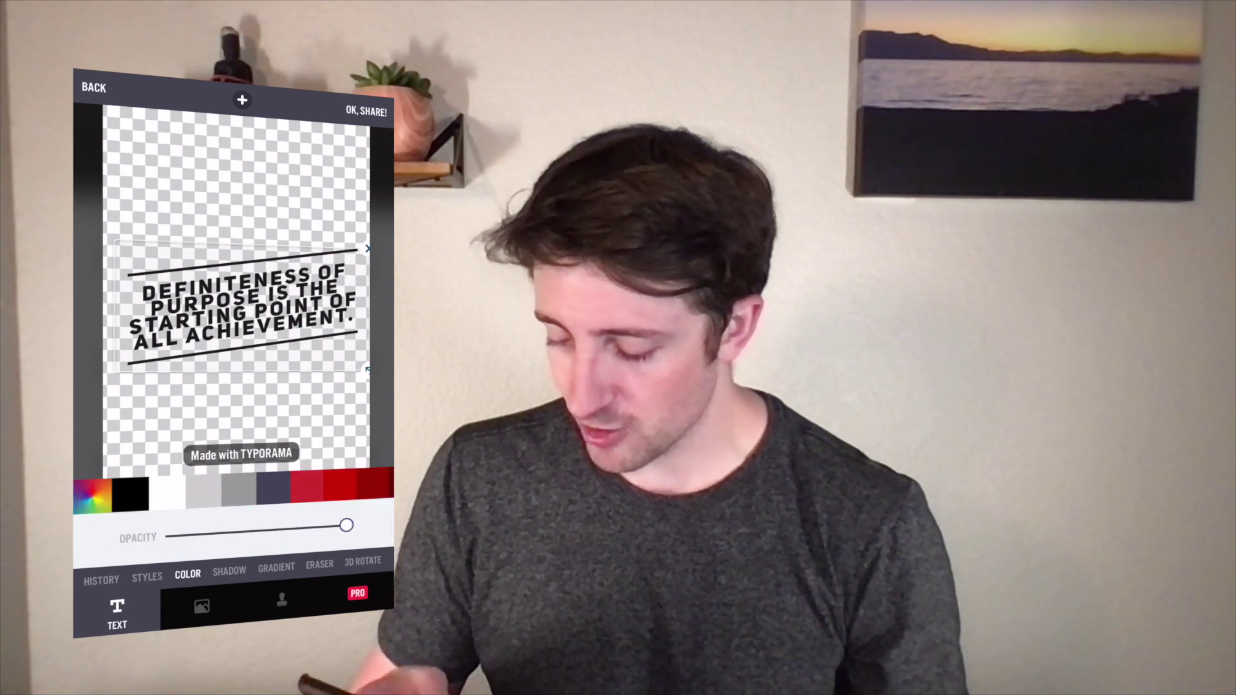
click(306, 489)
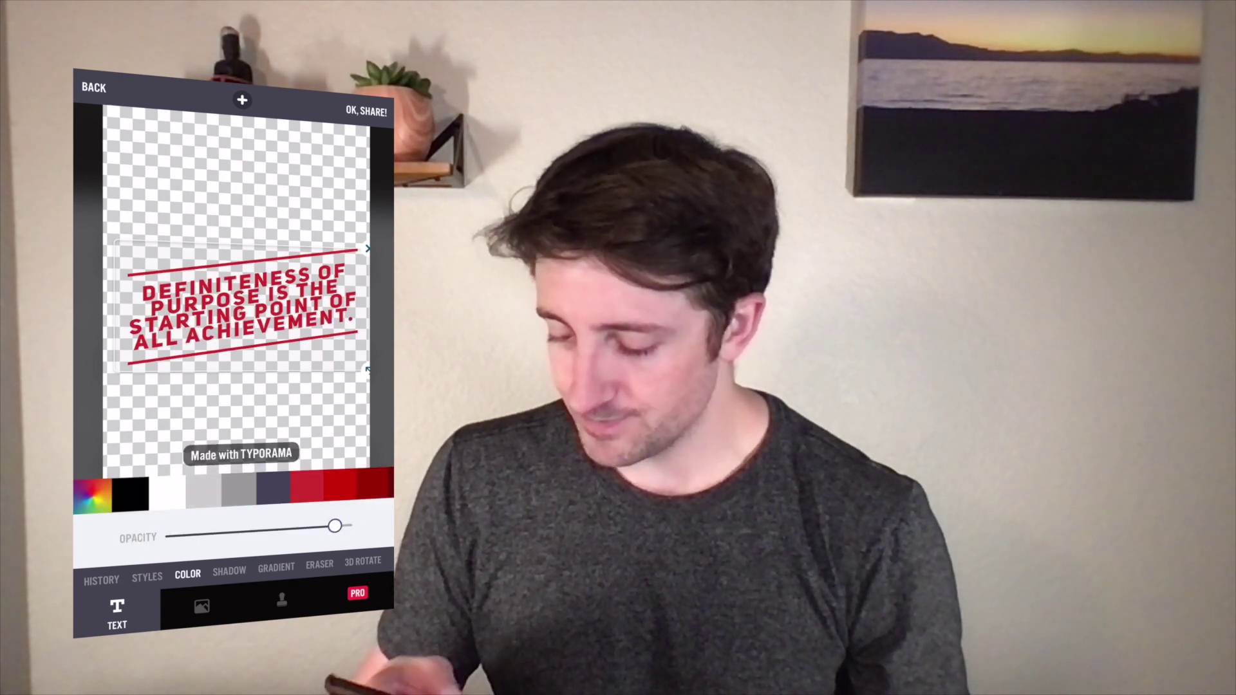
click(340, 489)
click(276, 567)
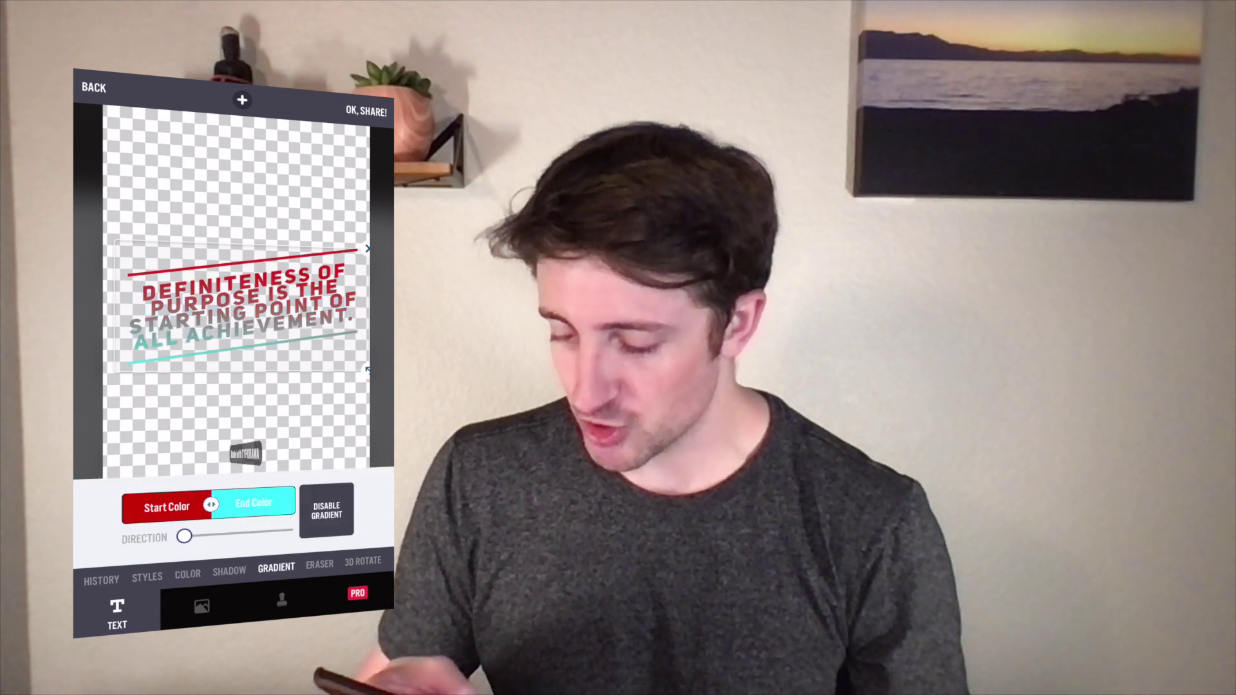
click(229, 570)
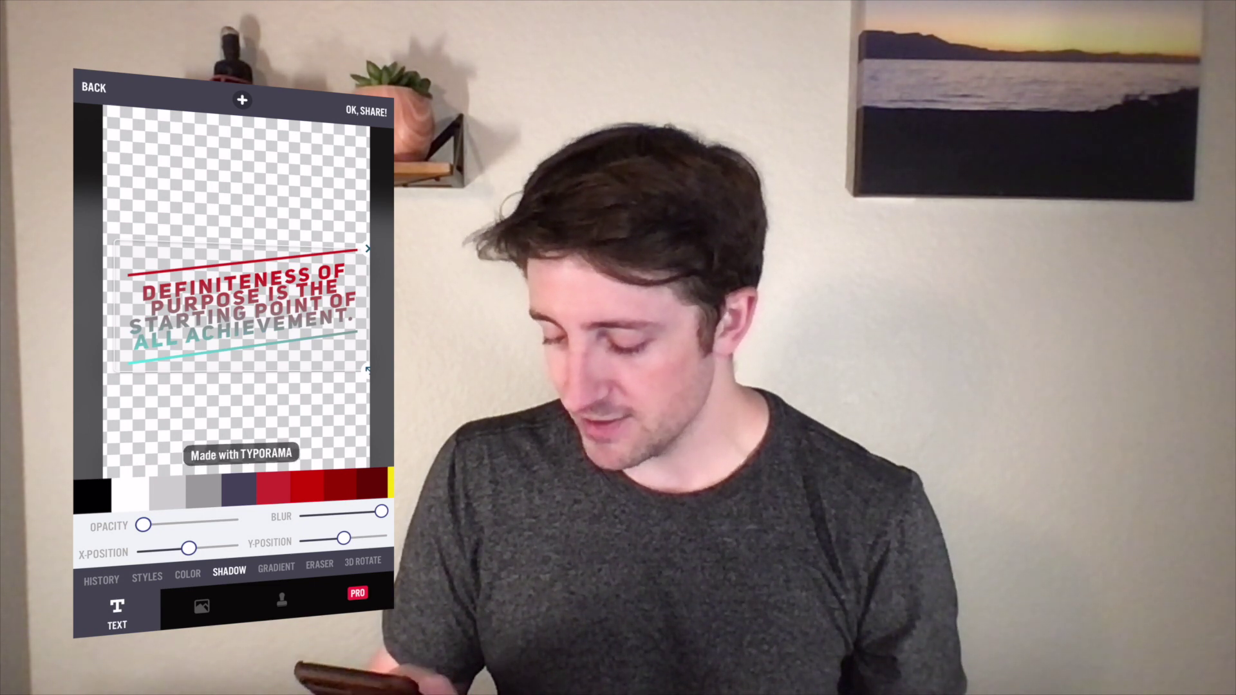
click(187, 573)
click(276, 567)
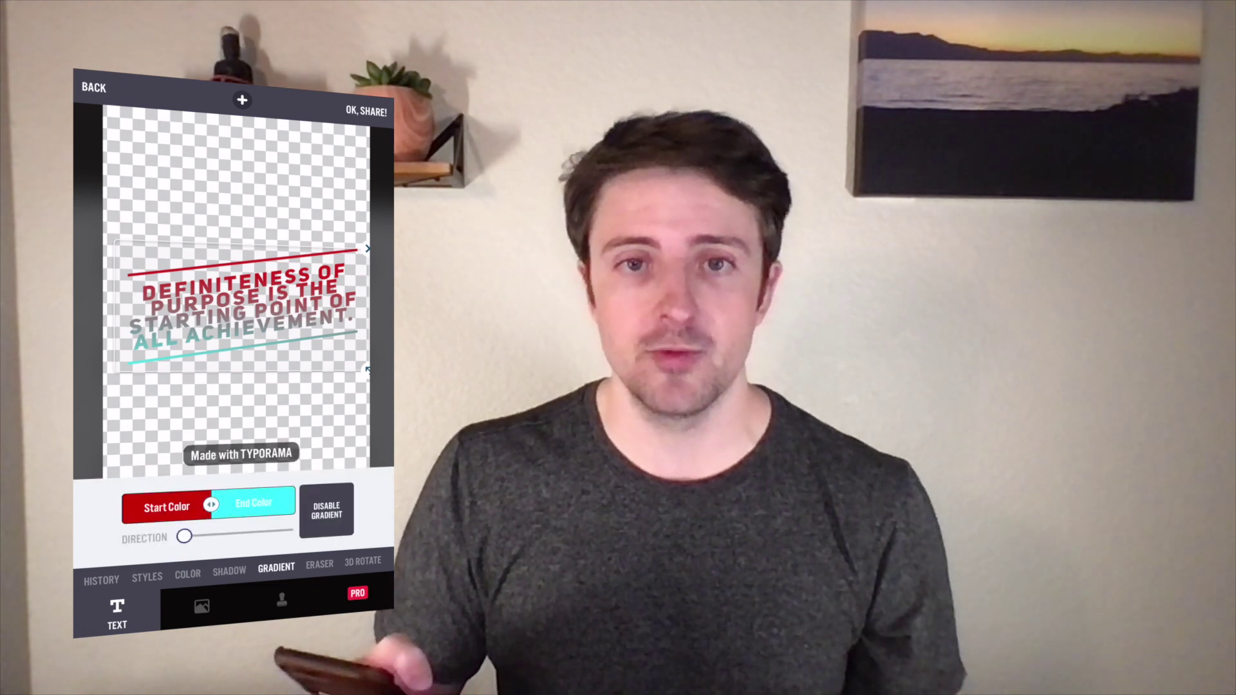